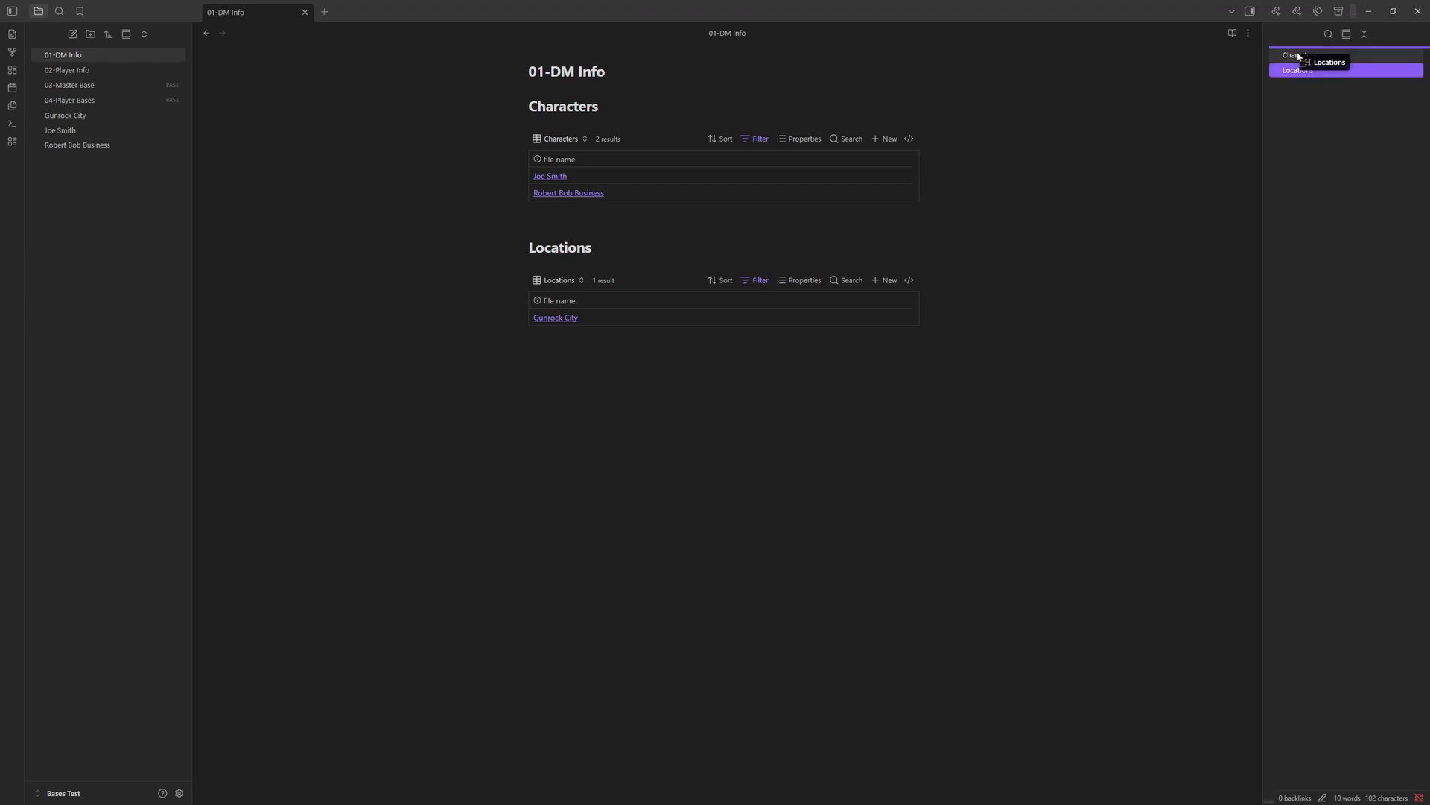
- Move the Locations section above Characters in the 01-DM Info outline and restore the original order
drag(1298, 56, 1298, 56)
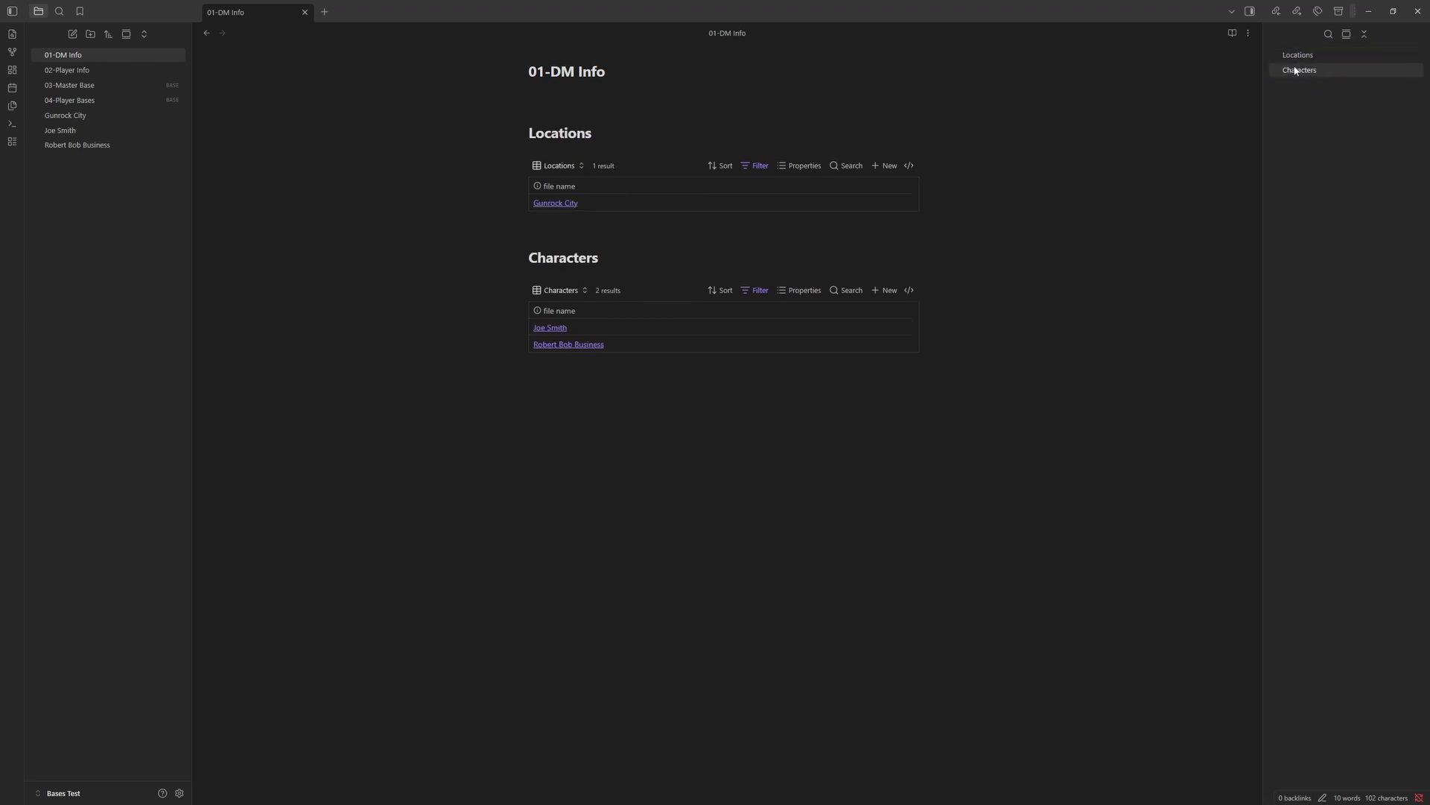
drag(1296, 51, 1295, 54)
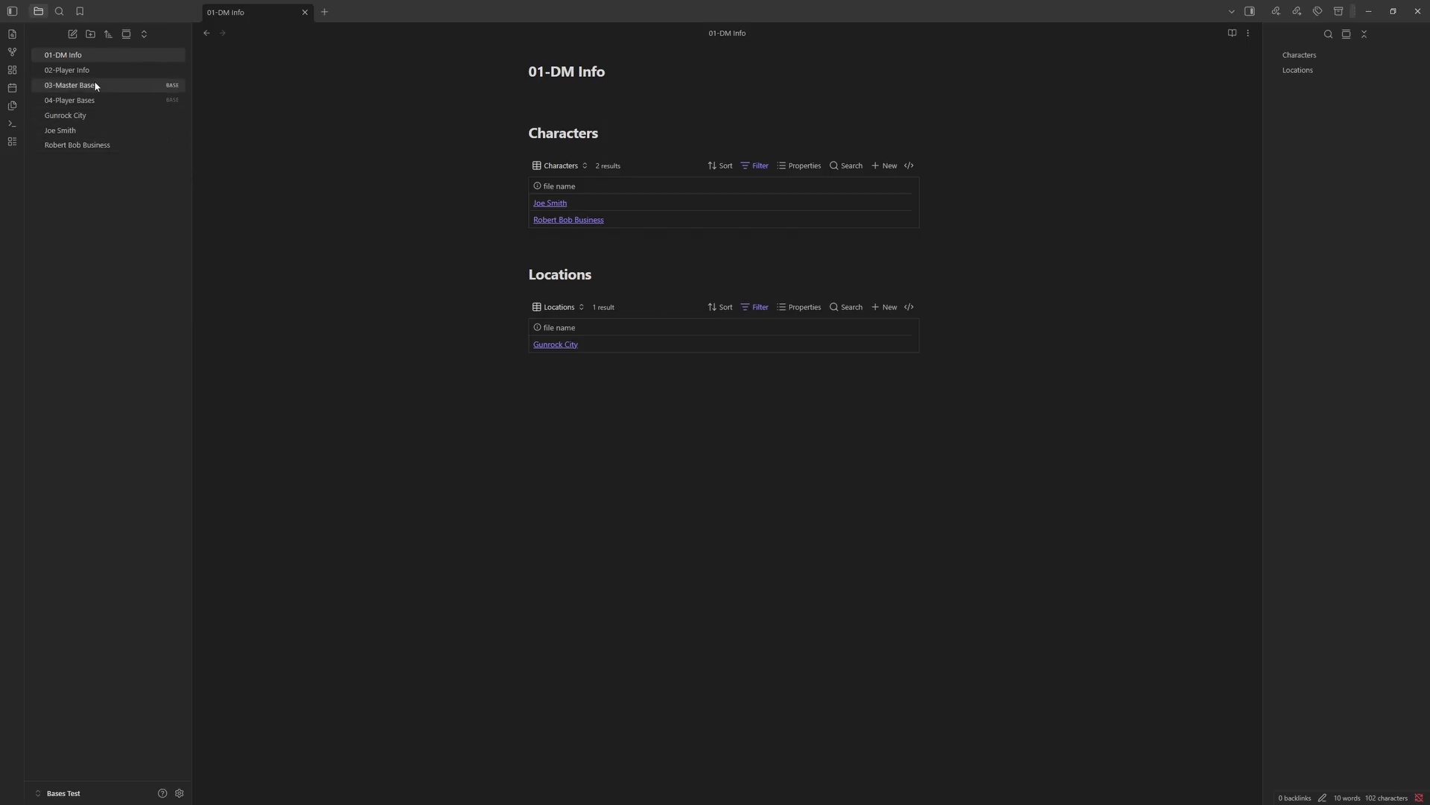
- Open 03-Master Base and inspect its Locations view, returning to its Characters view
mouse_move(65, 64)
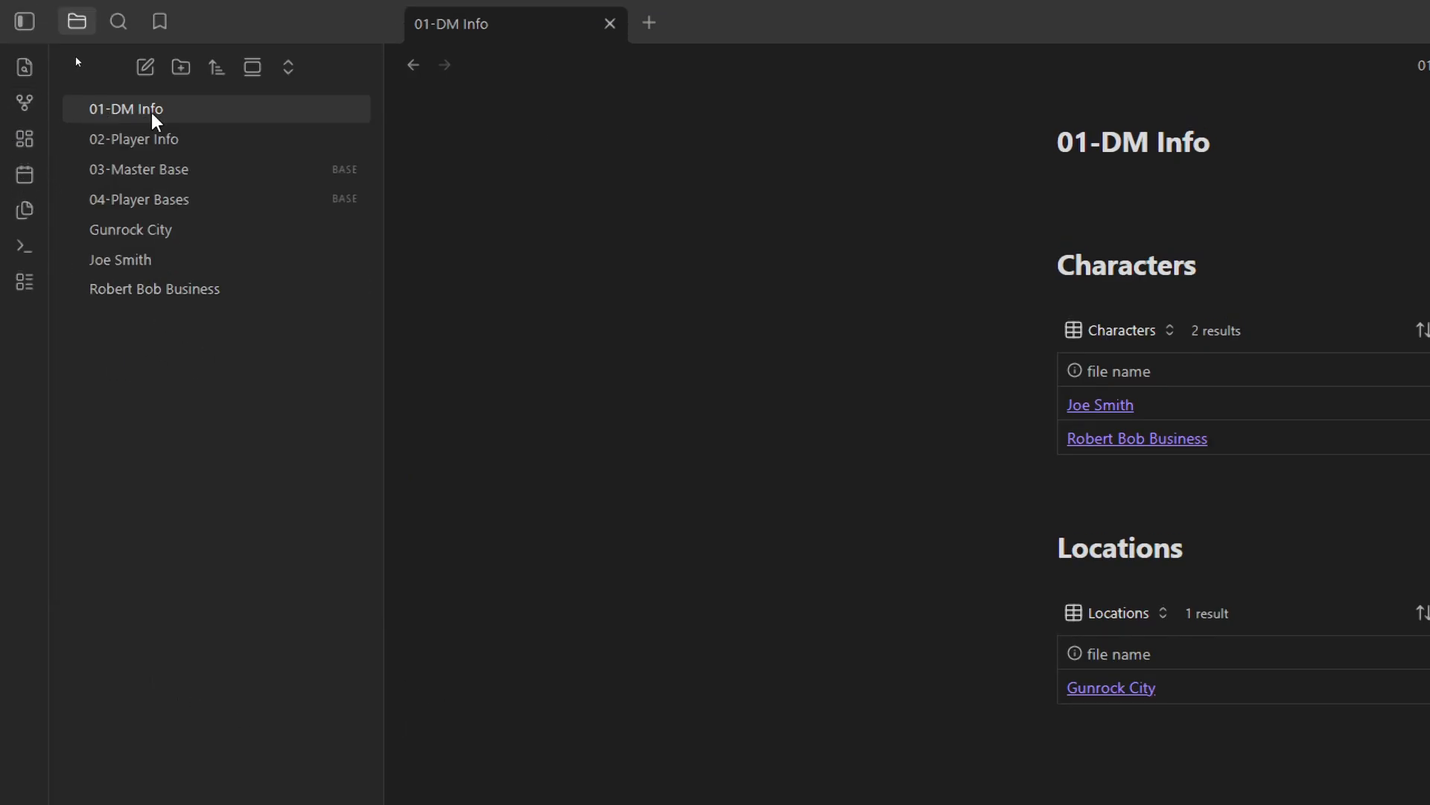
mouse_move(156, 120)
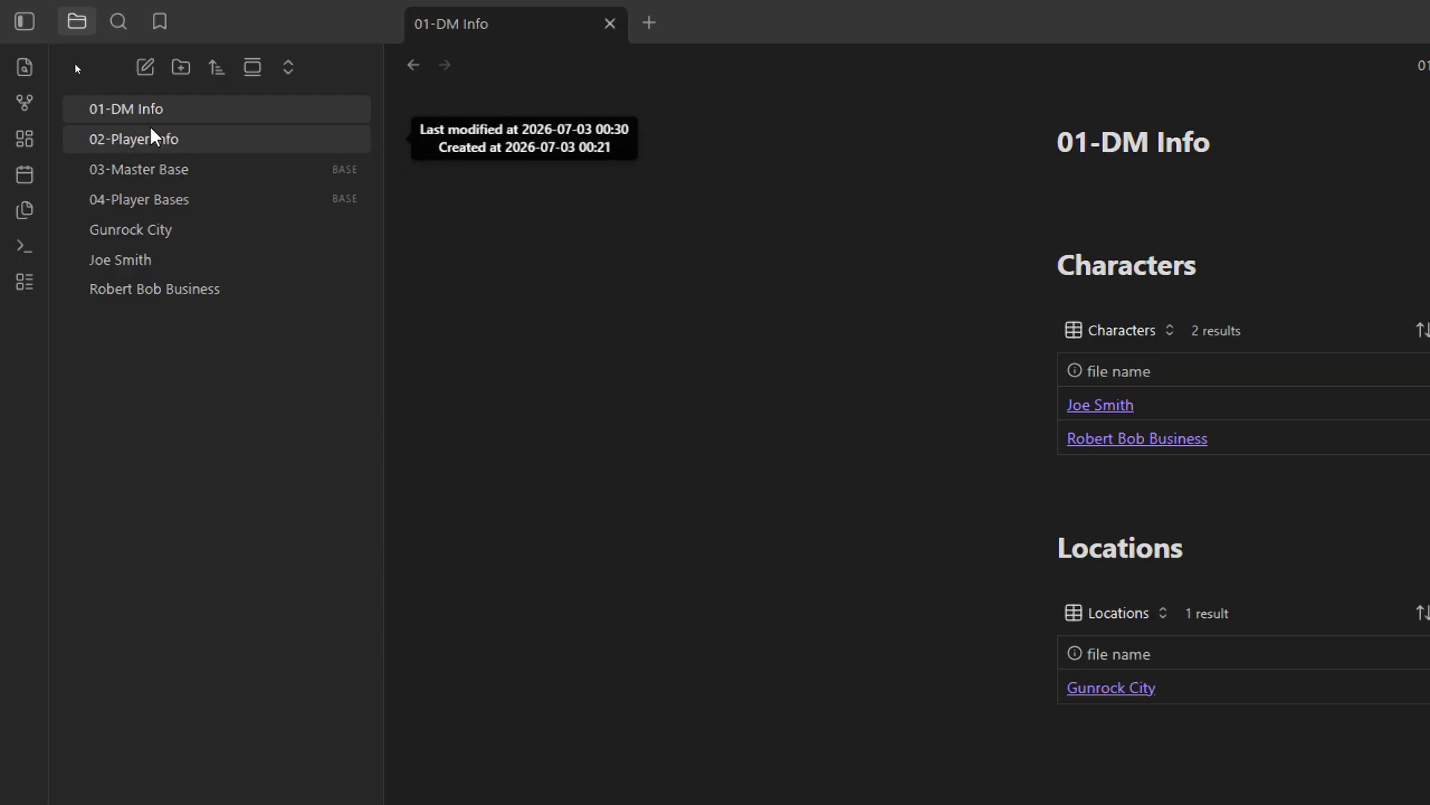
mouse_move(147, 181)
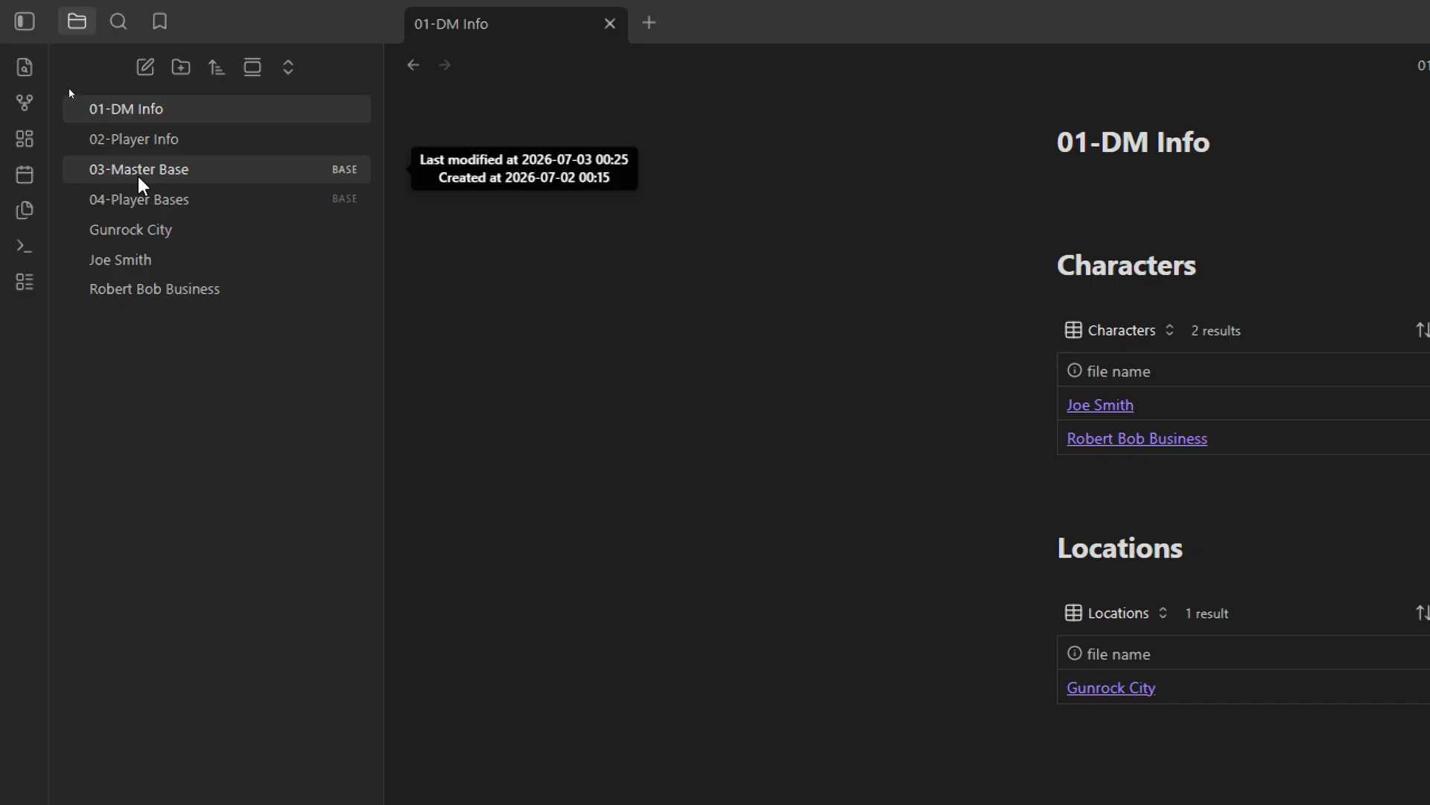
mouse_move(145, 210)
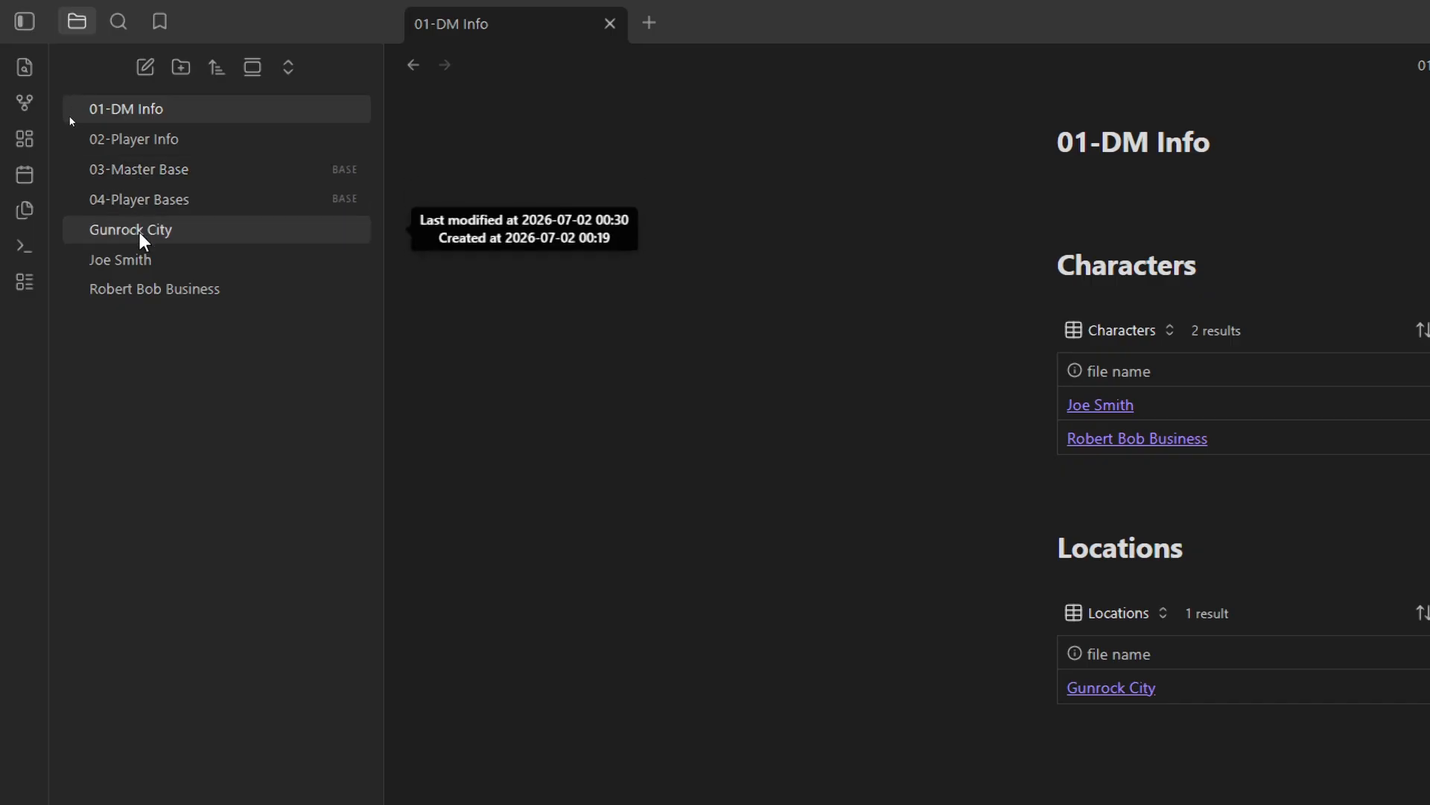
mouse_move(139, 301)
mouse_move(133, 237)
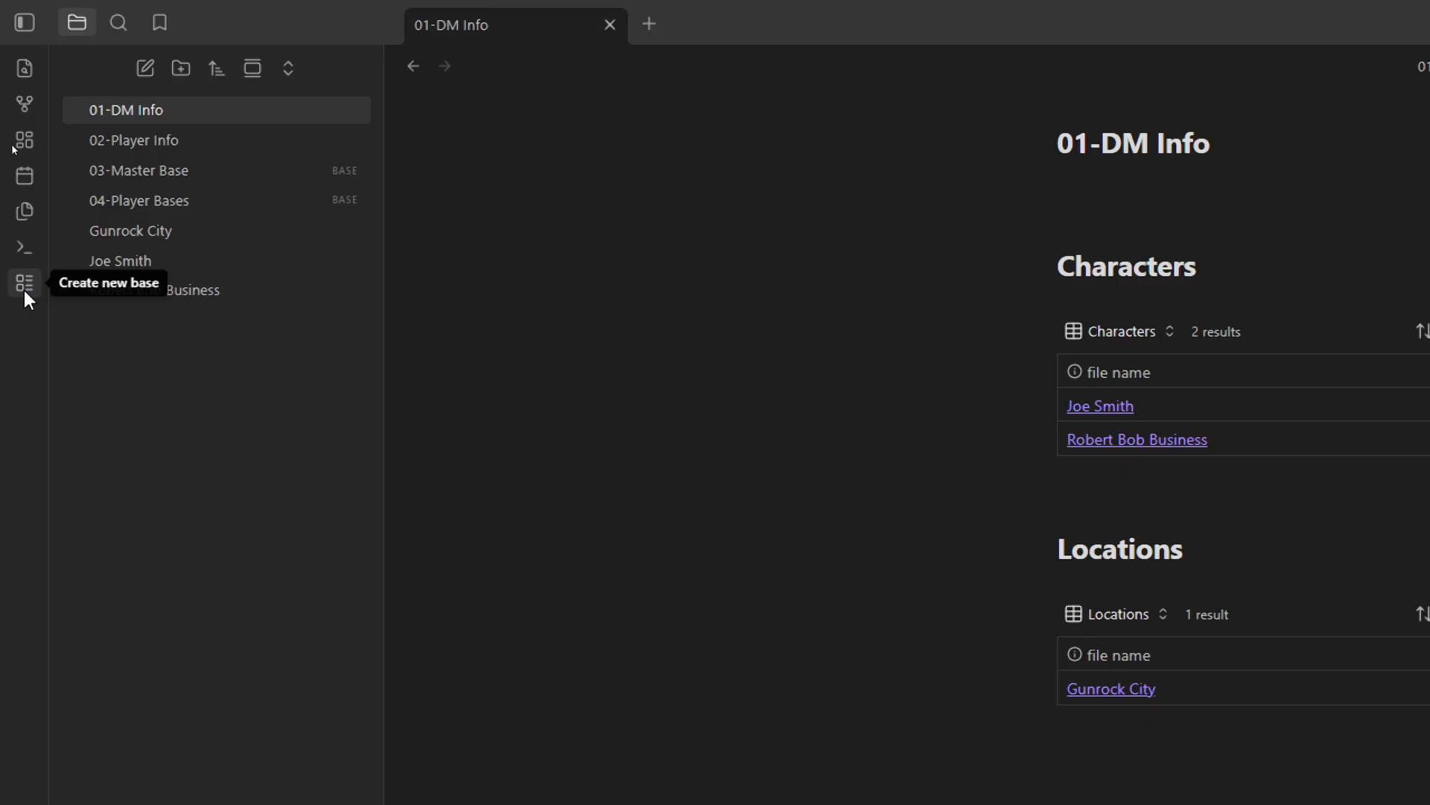
click(140, 172)
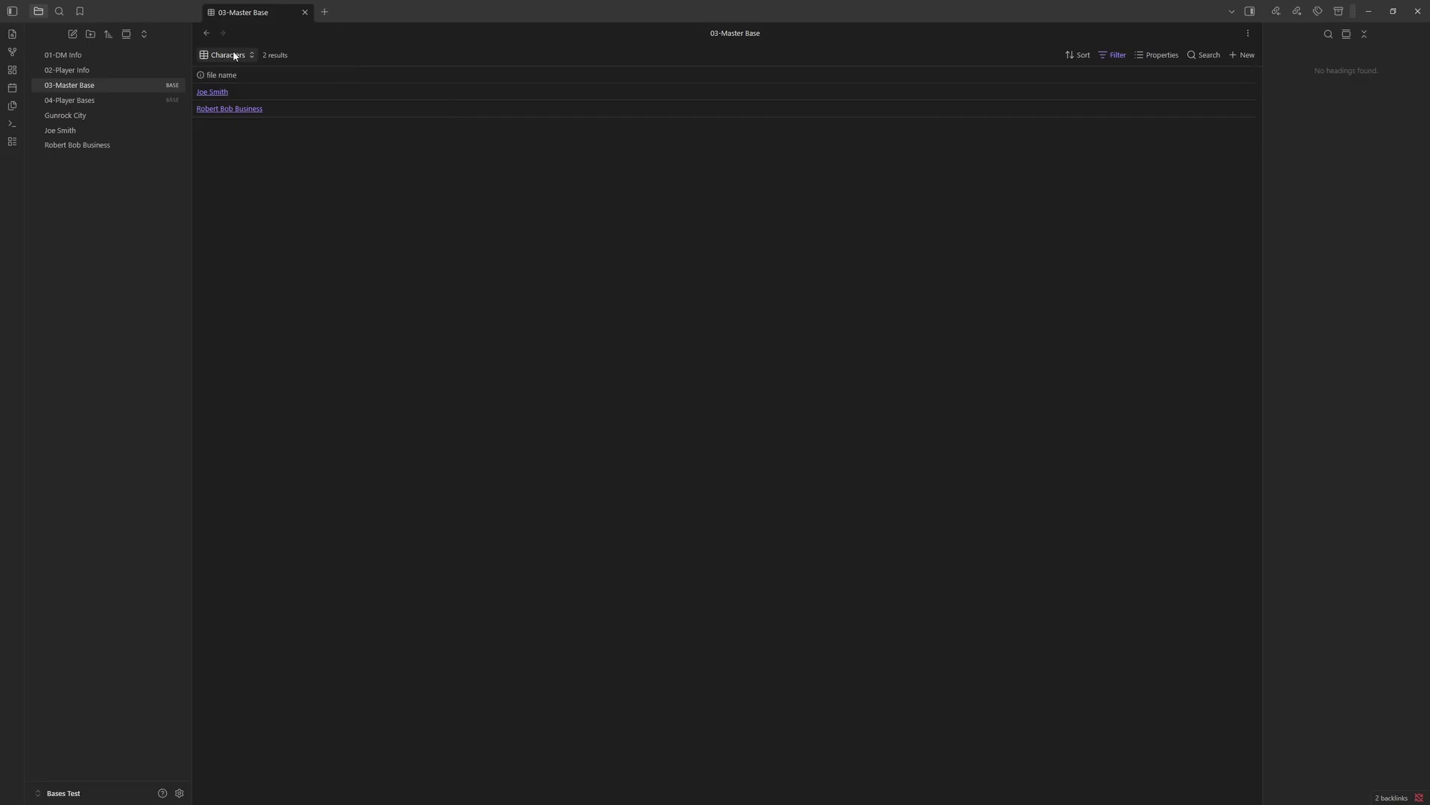
click(231, 55)
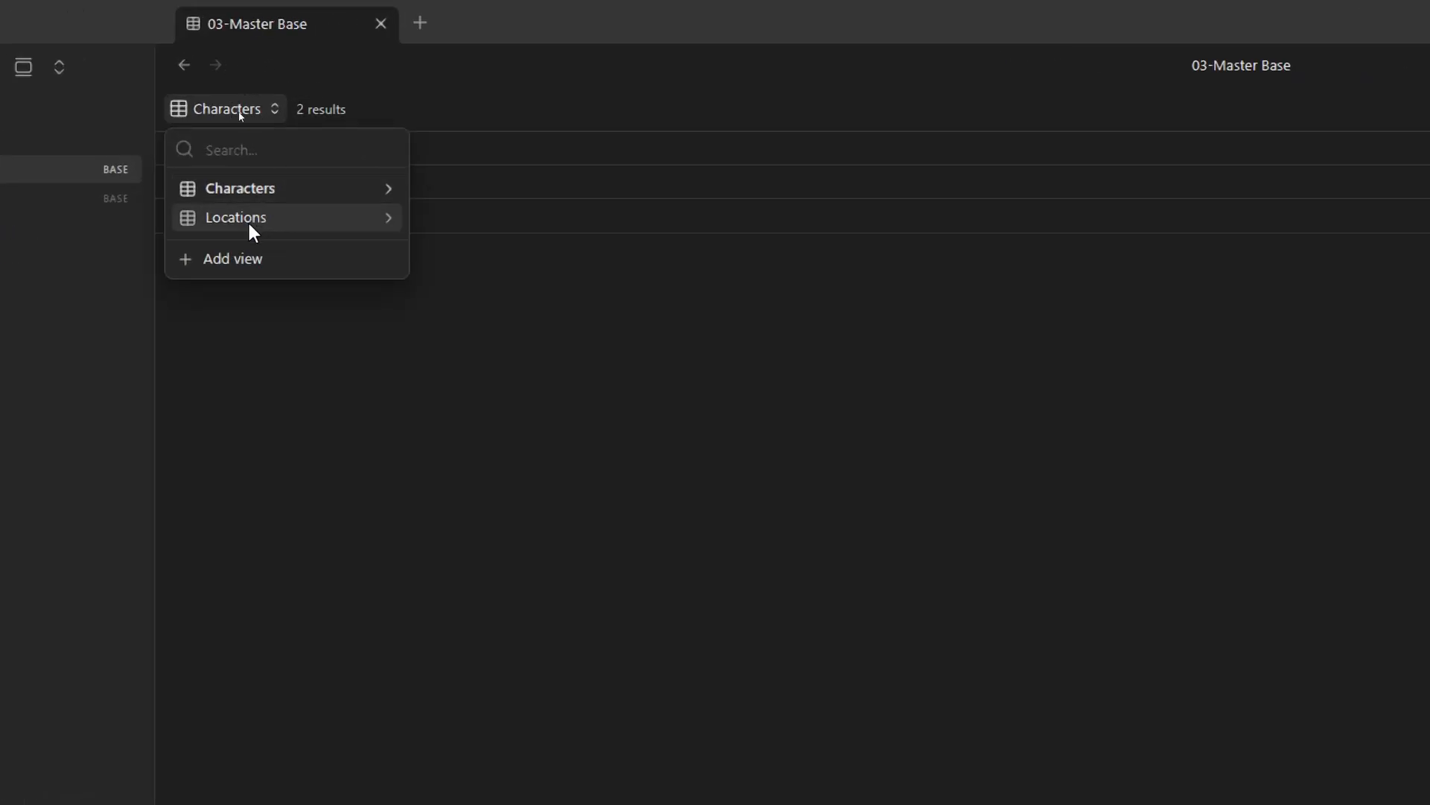
click(250, 223)
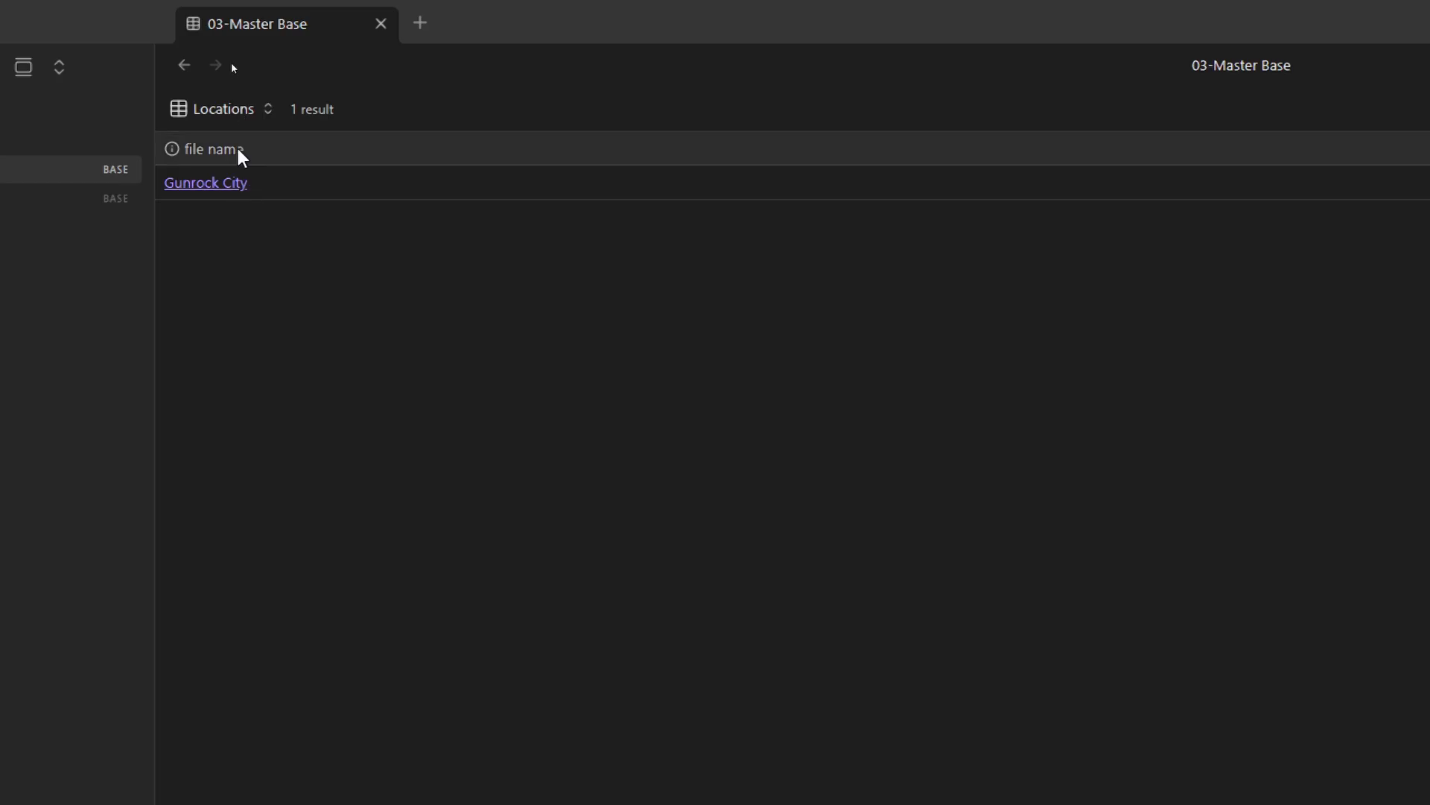
click(226, 117)
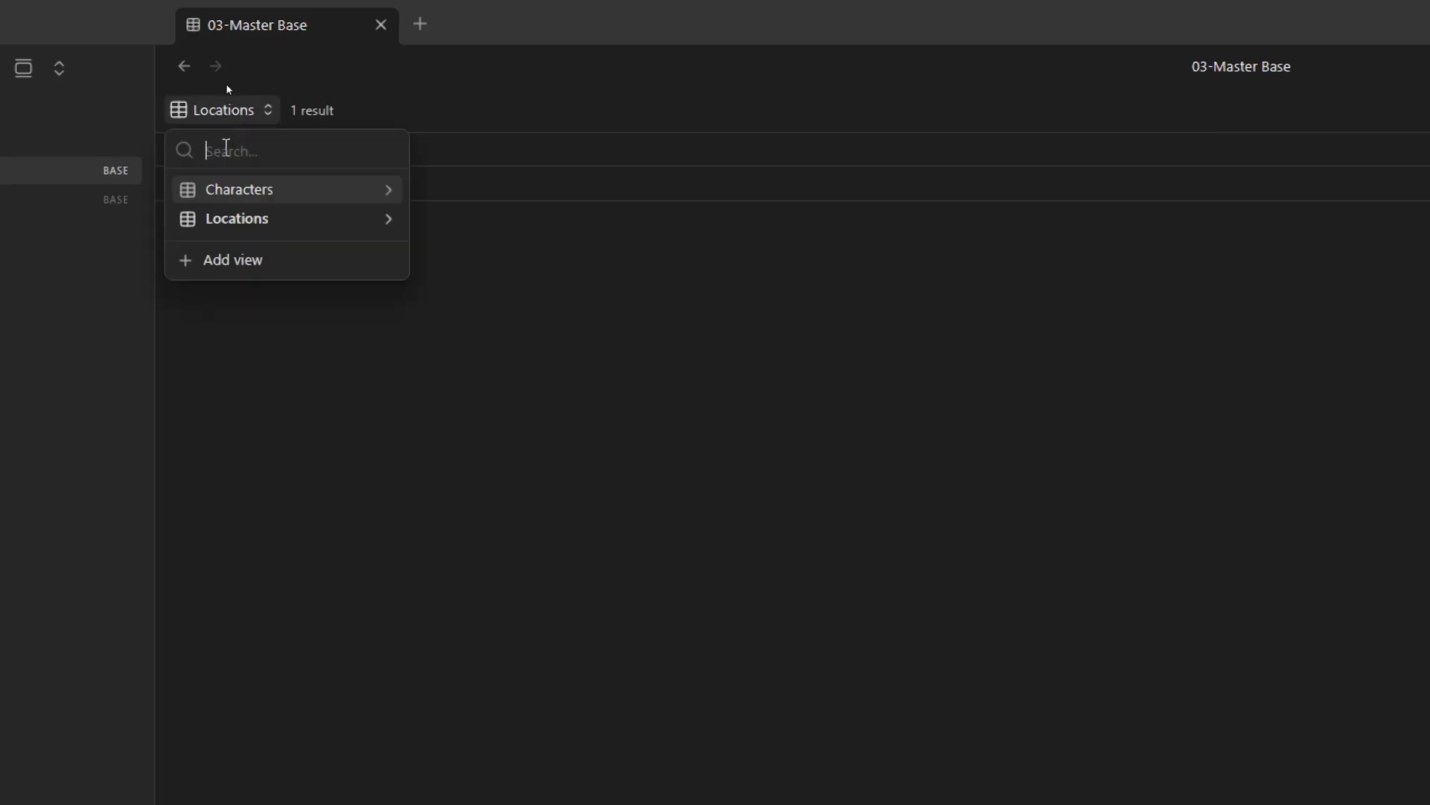
click(227, 191)
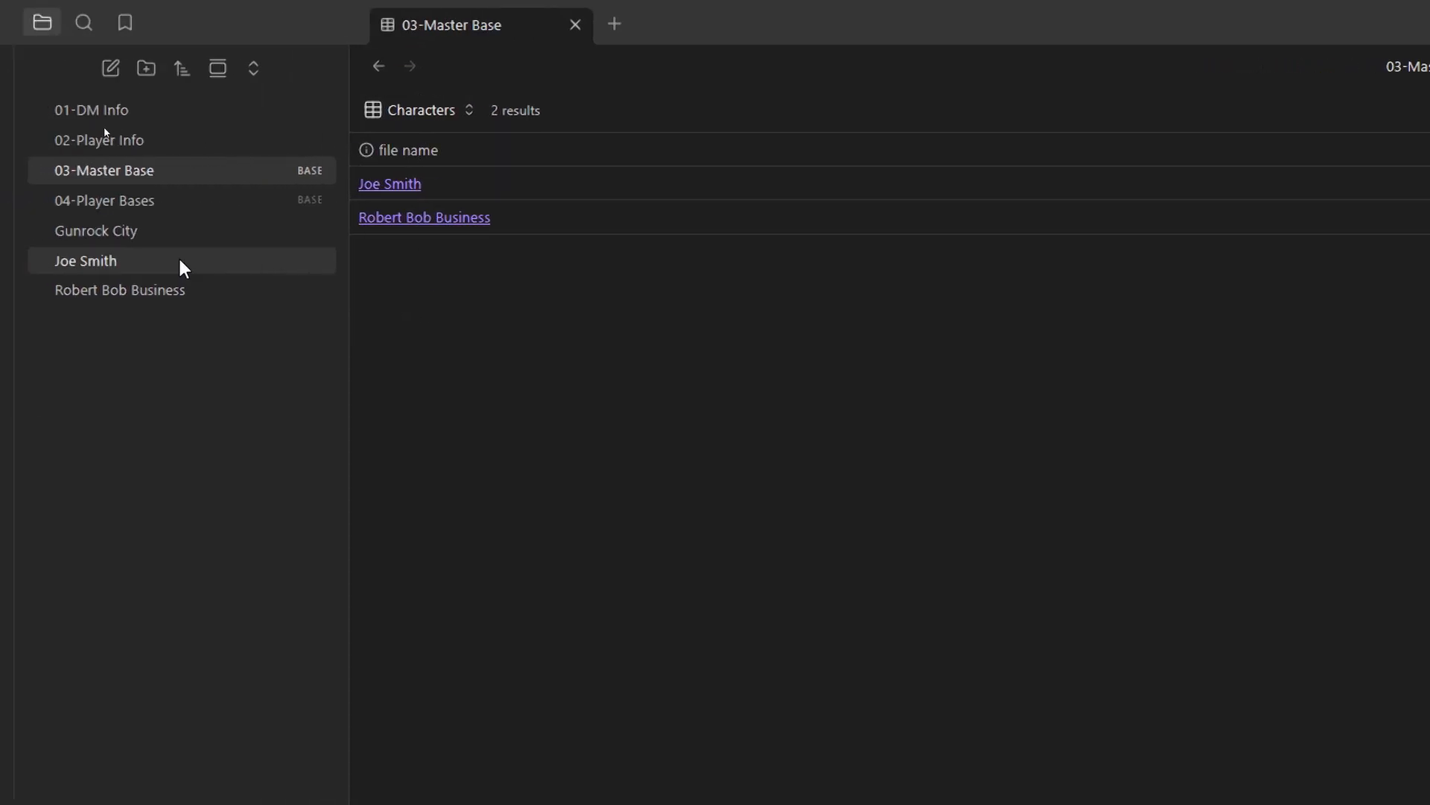
- Open 01-DM Info and reveal the source link of the base embedded under the Characters heading
click(100, 110)
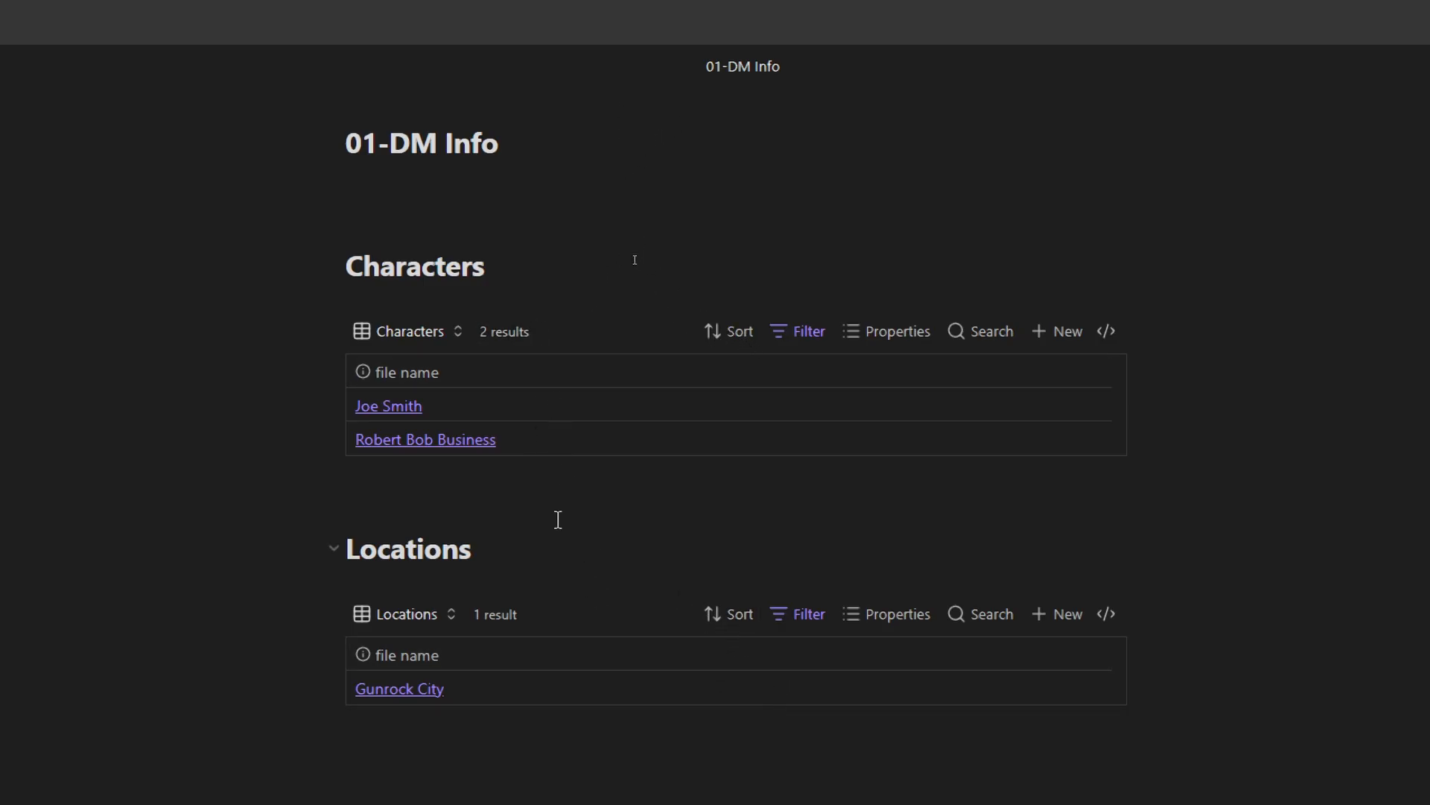
click(535, 279)
key(Down)
key(Down)
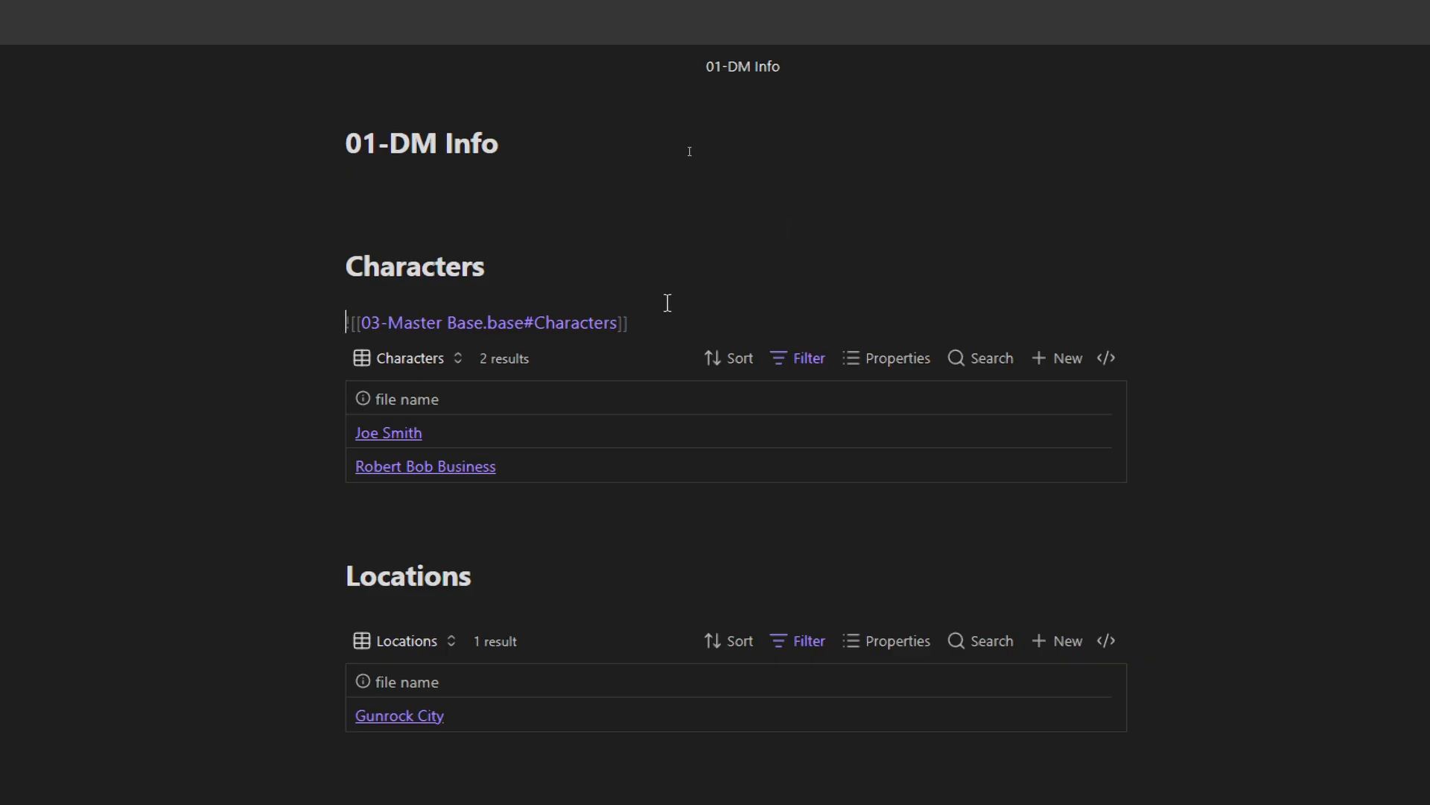
- Create a note titled Mr. Burns from the Characters view of 03-Master Base, check its Base Type, and enter the body text sdfgfdsg
click(71, 85)
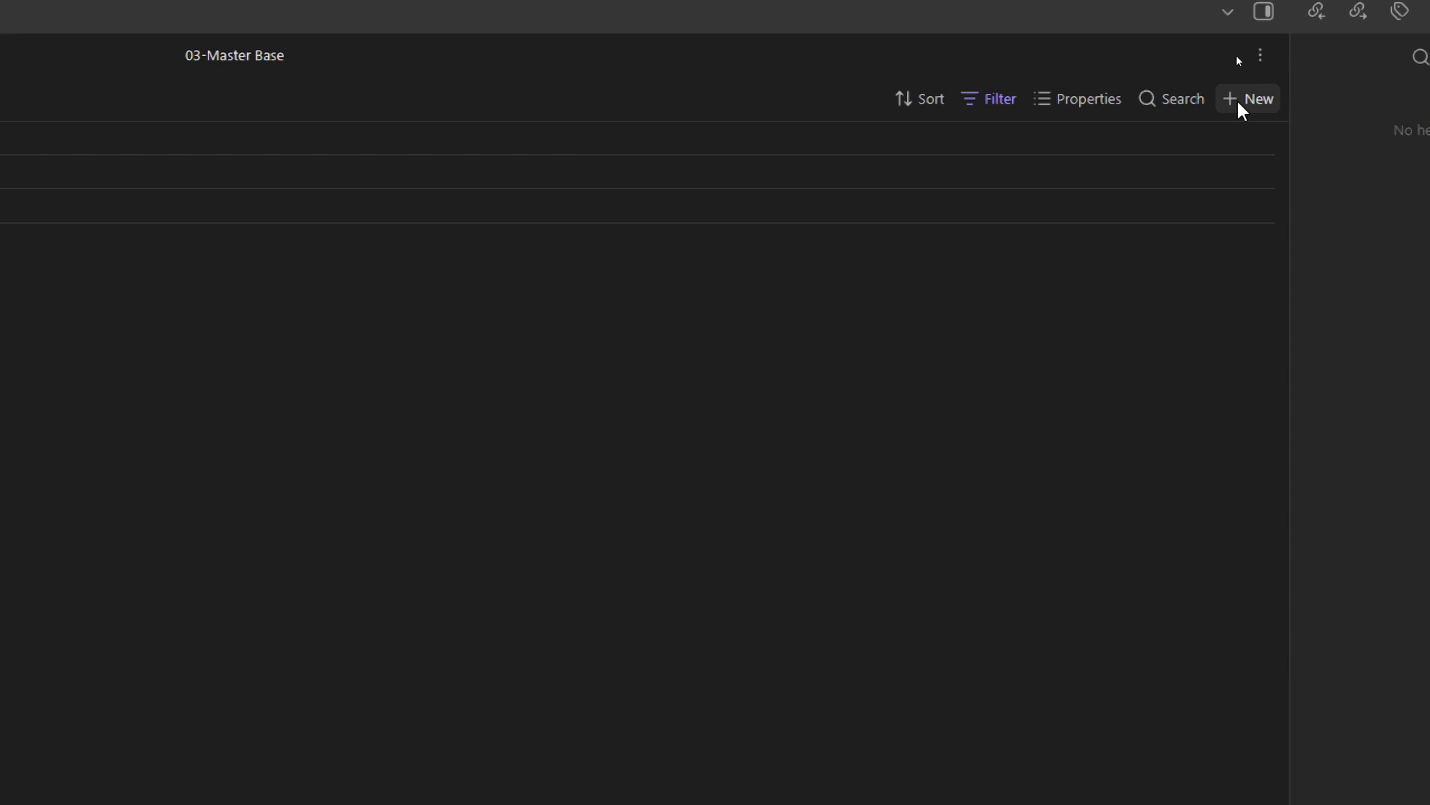
click(1239, 102)
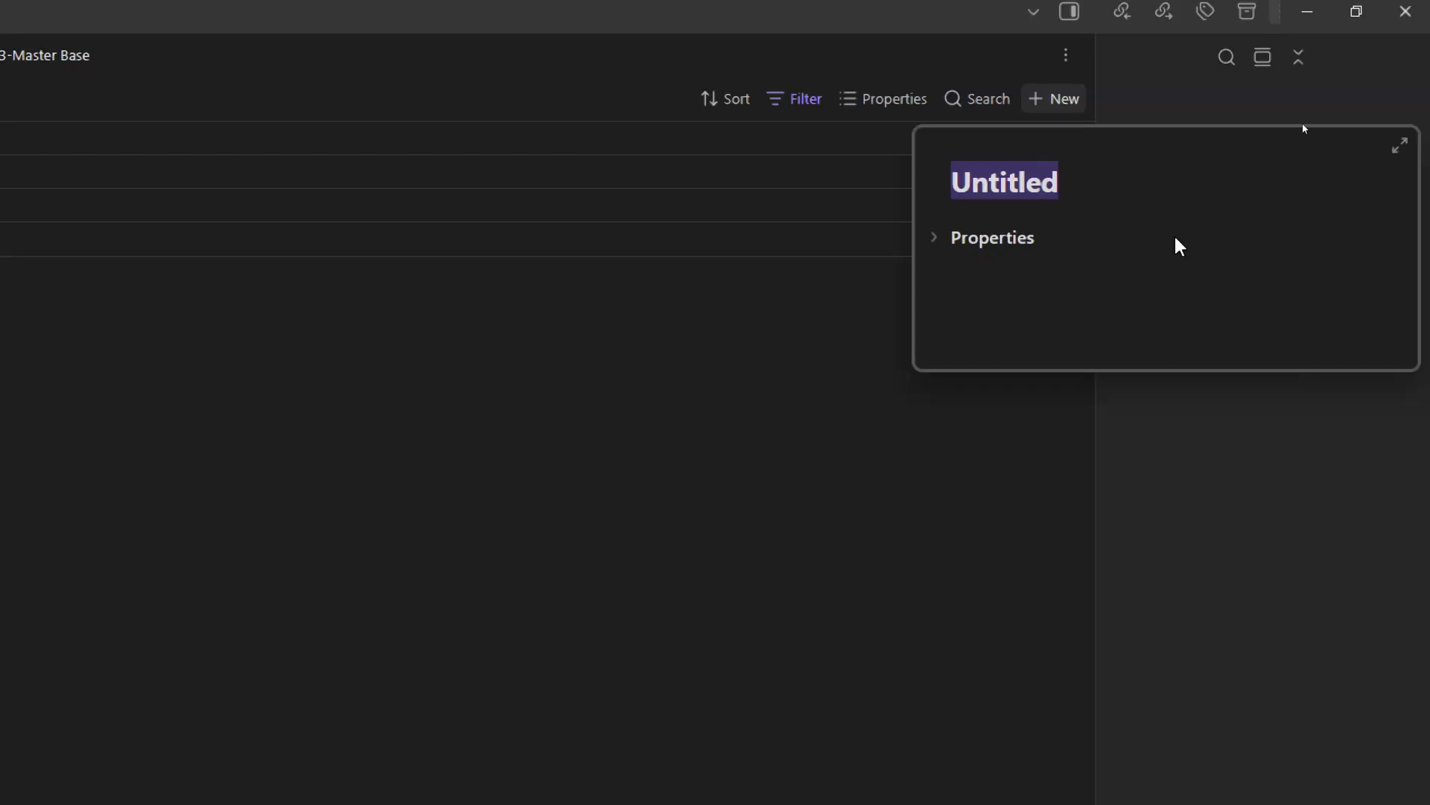
text(Mr. Burns)
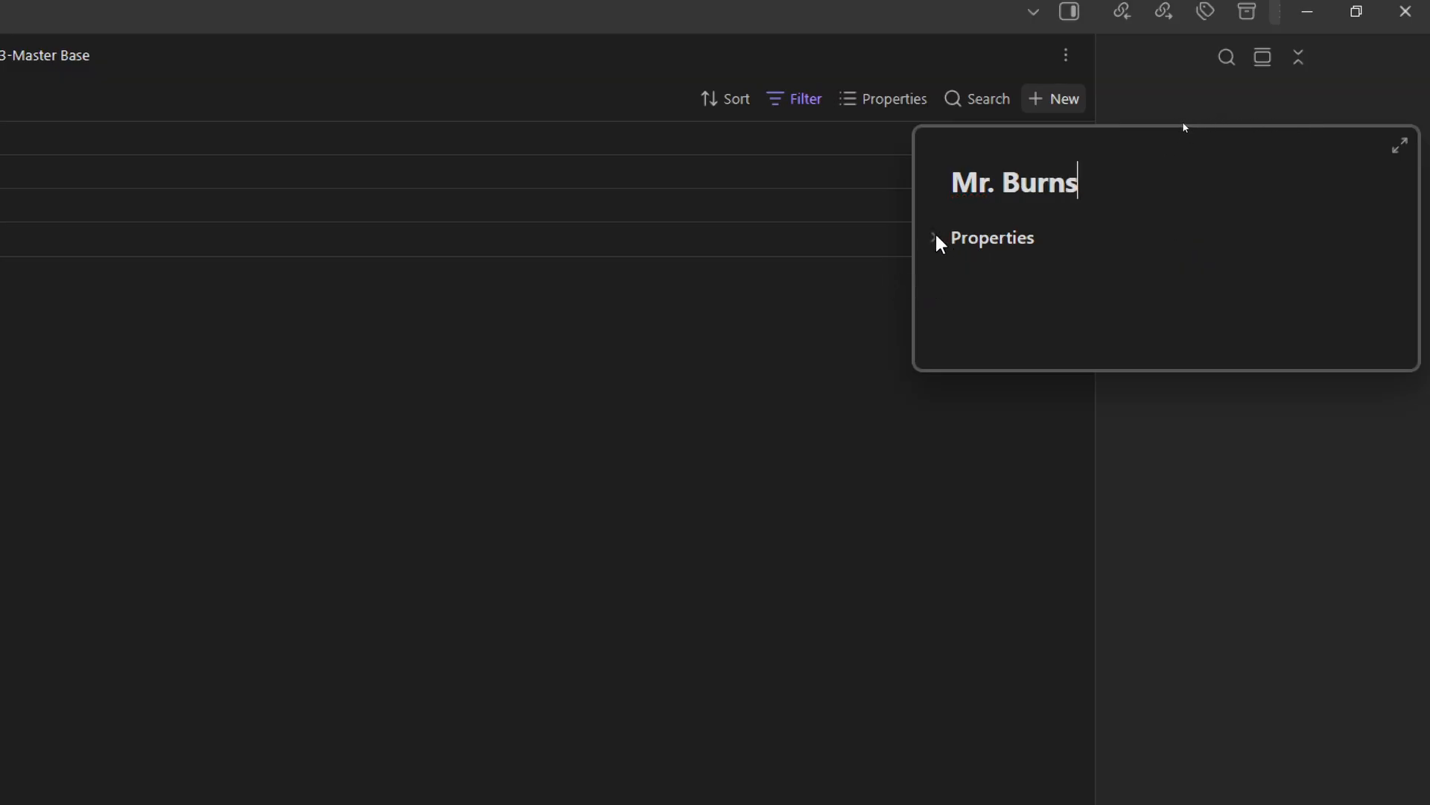
click(938, 240)
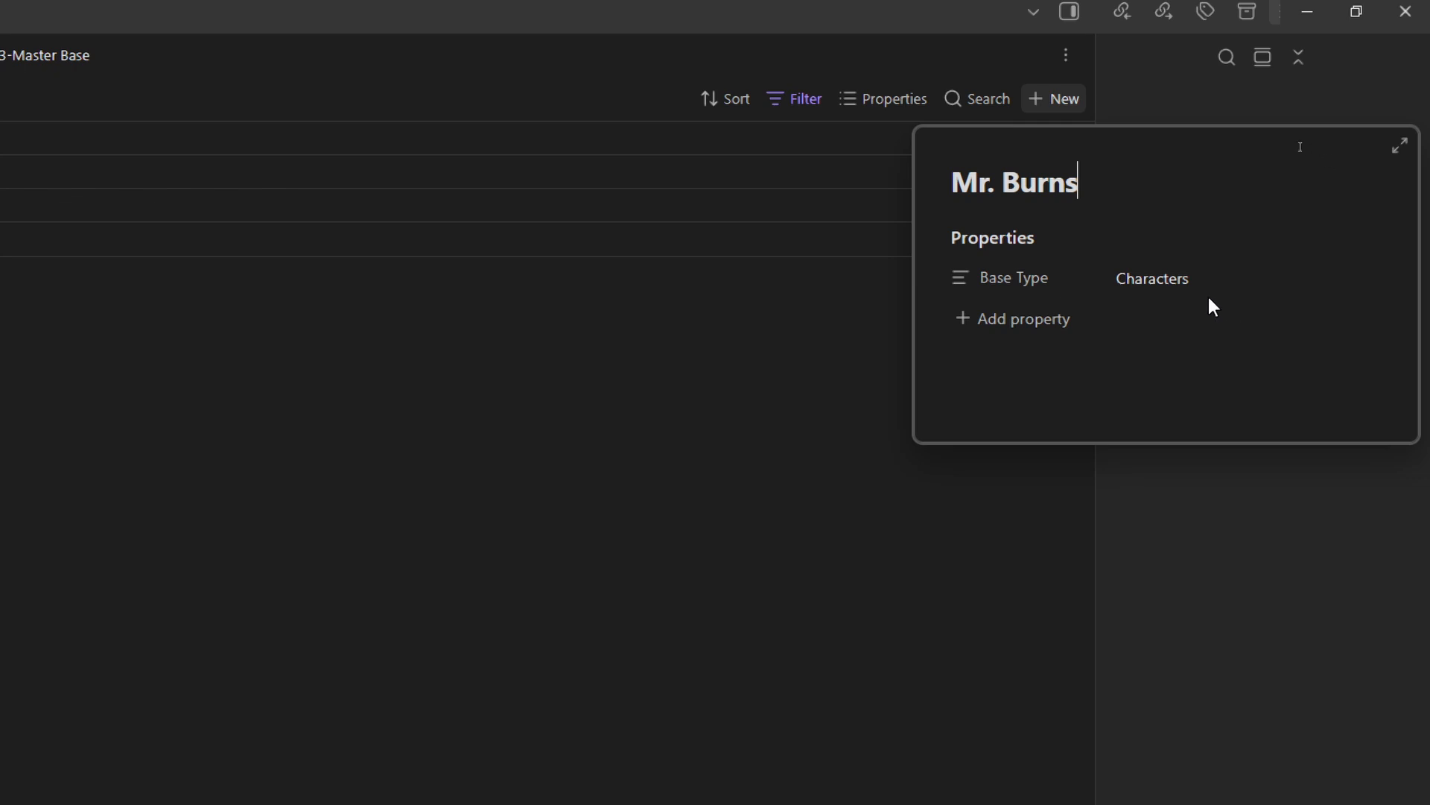
click(935, 243)
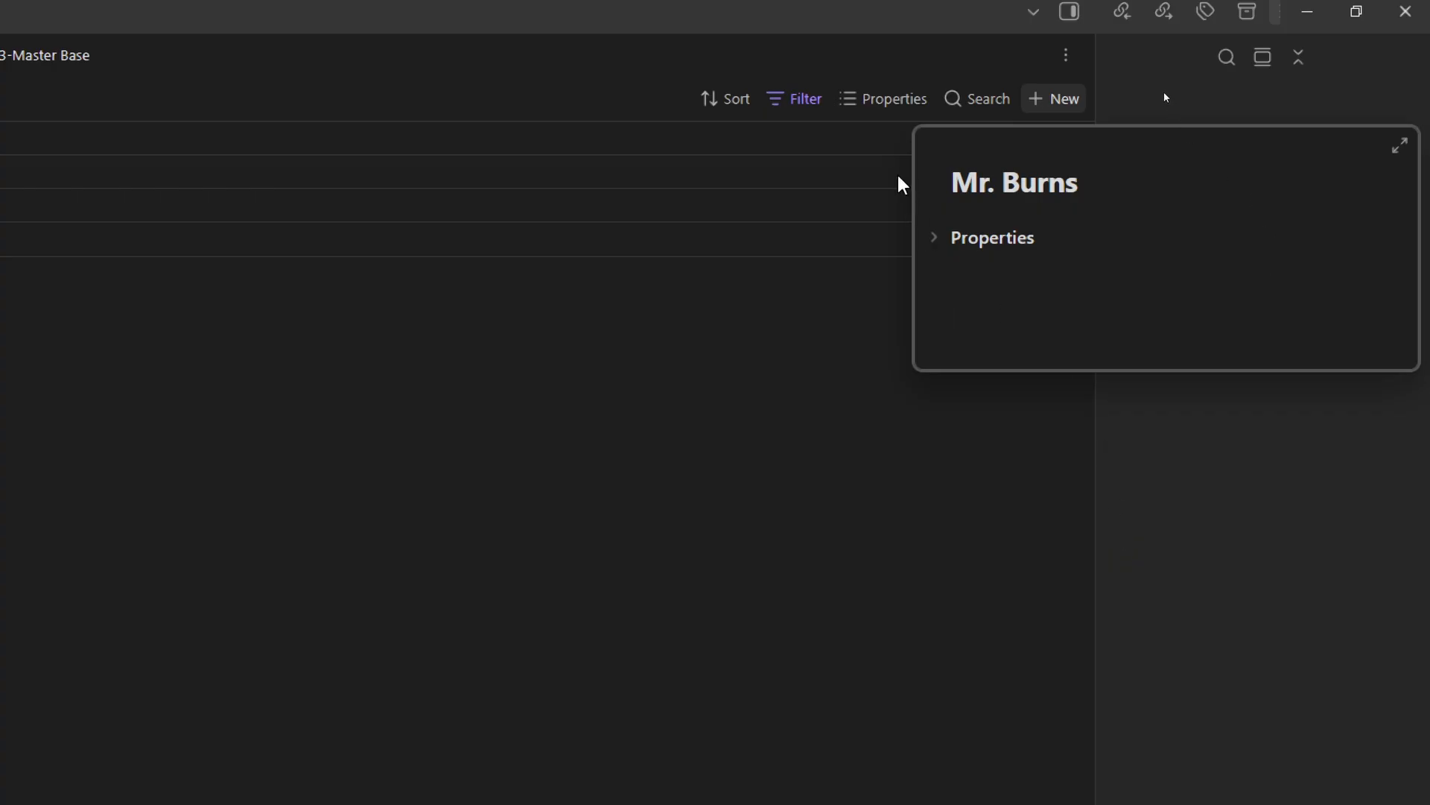
text(sdfgfdsg)
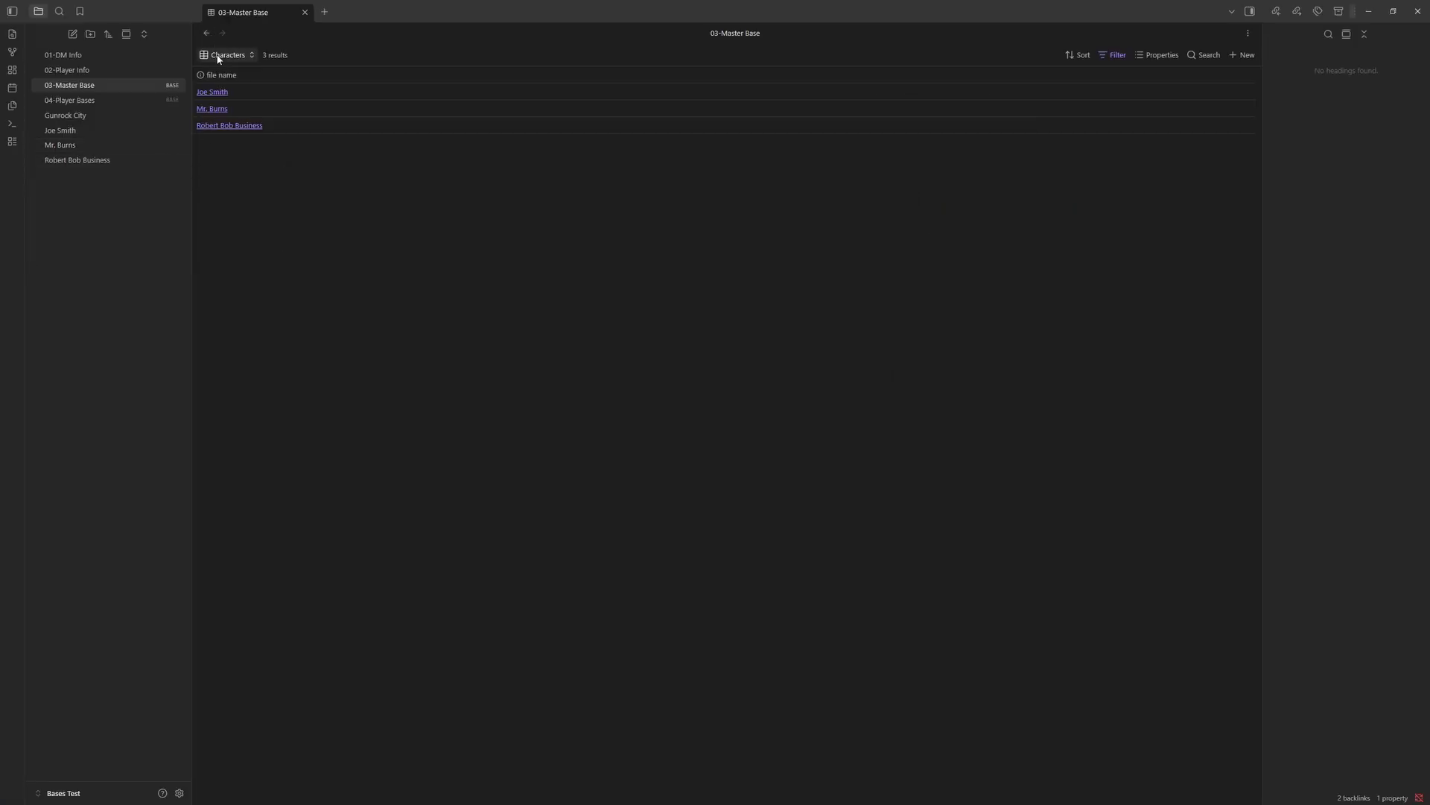
- Add the Player Info checkbox property to the Mr. Burns note
click(64, 146)
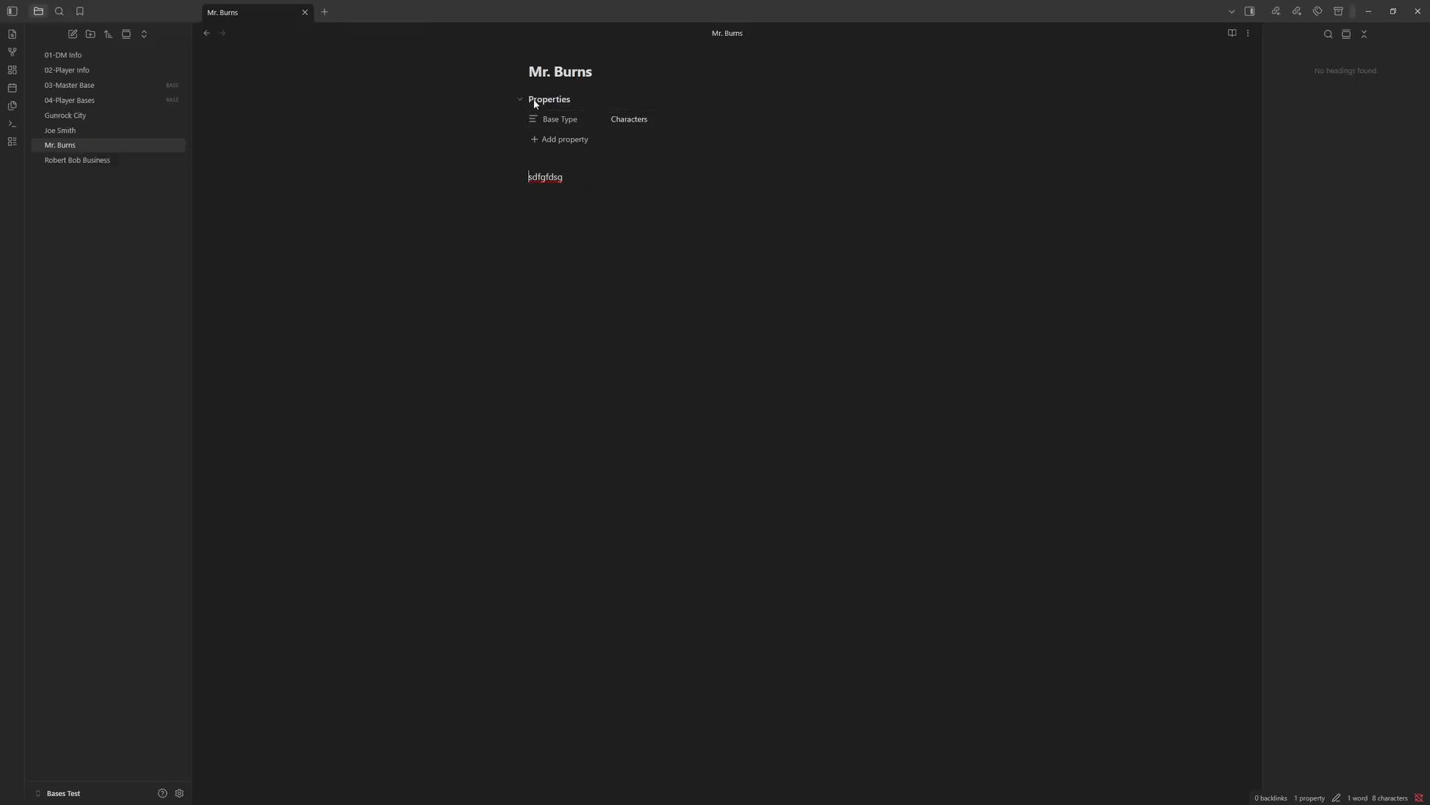
click(581, 140)
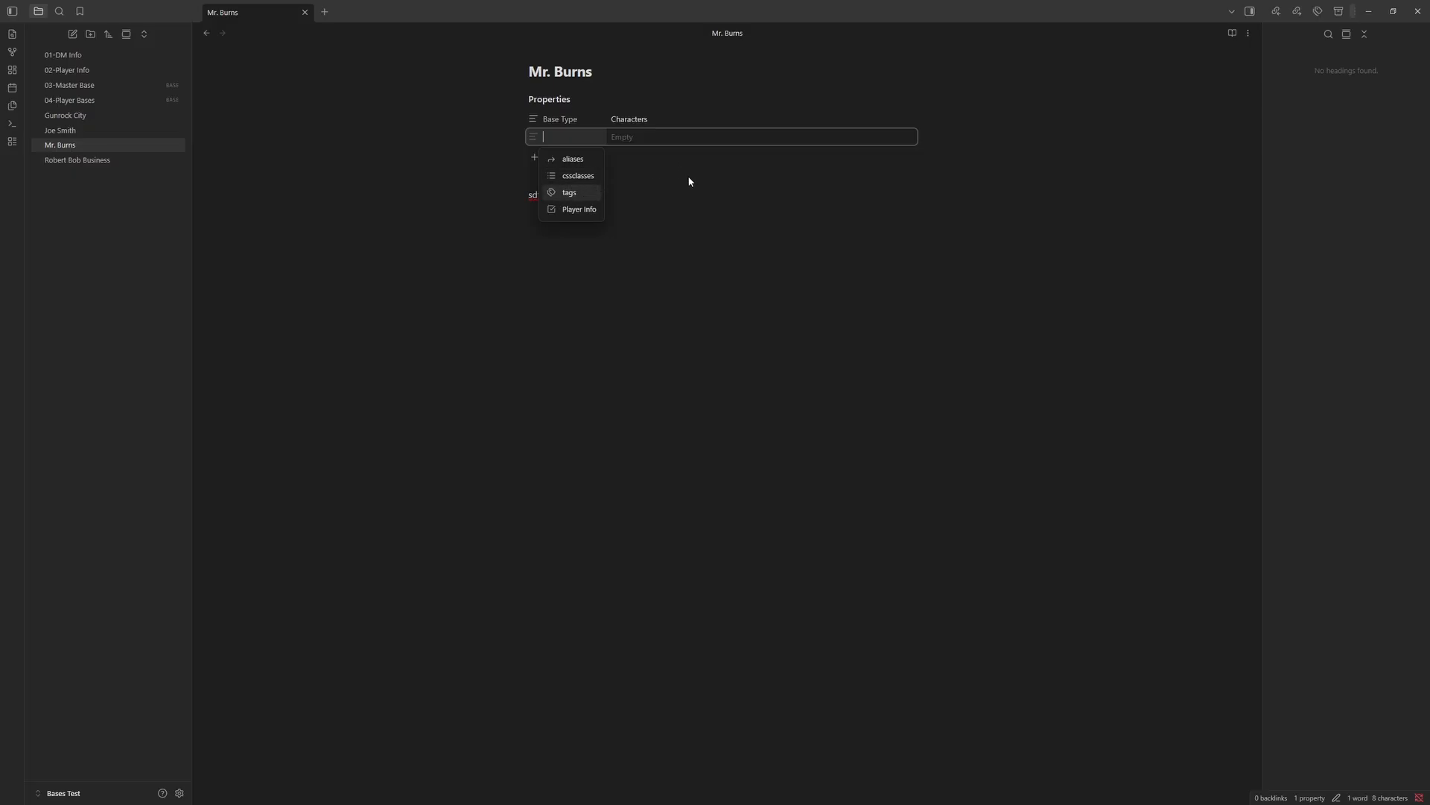
click(80, 90)
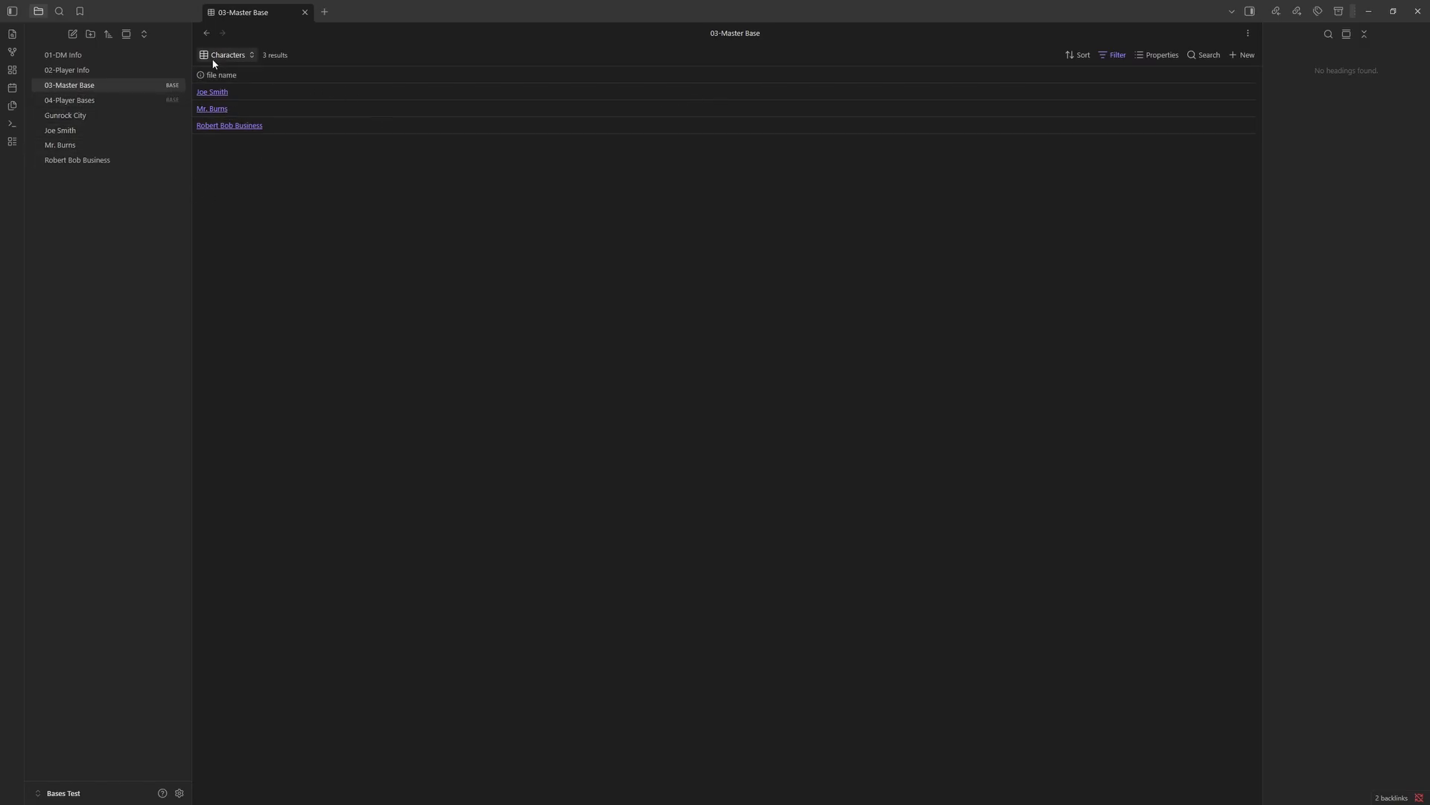
click(115, 144)
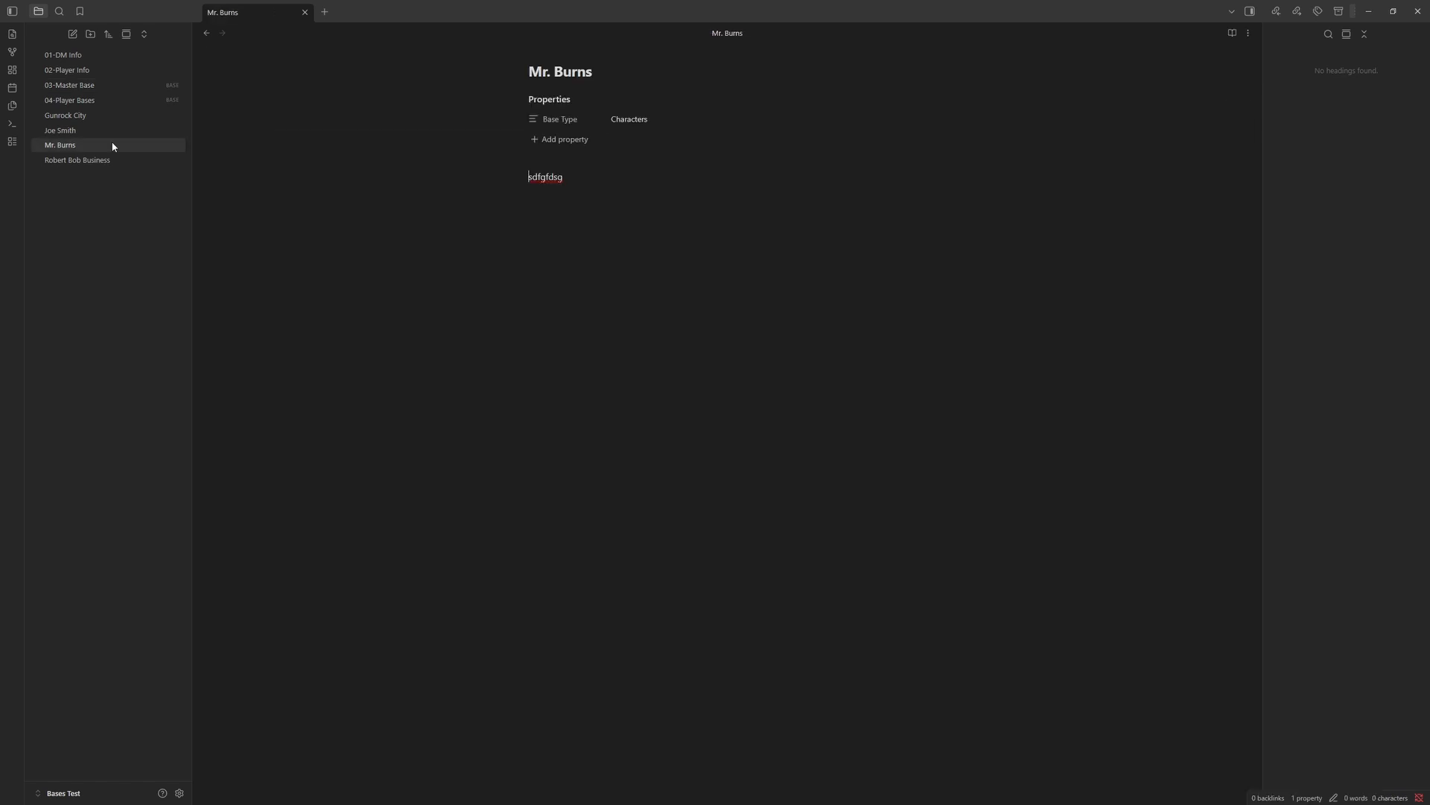
click(554, 138)
click(580, 210)
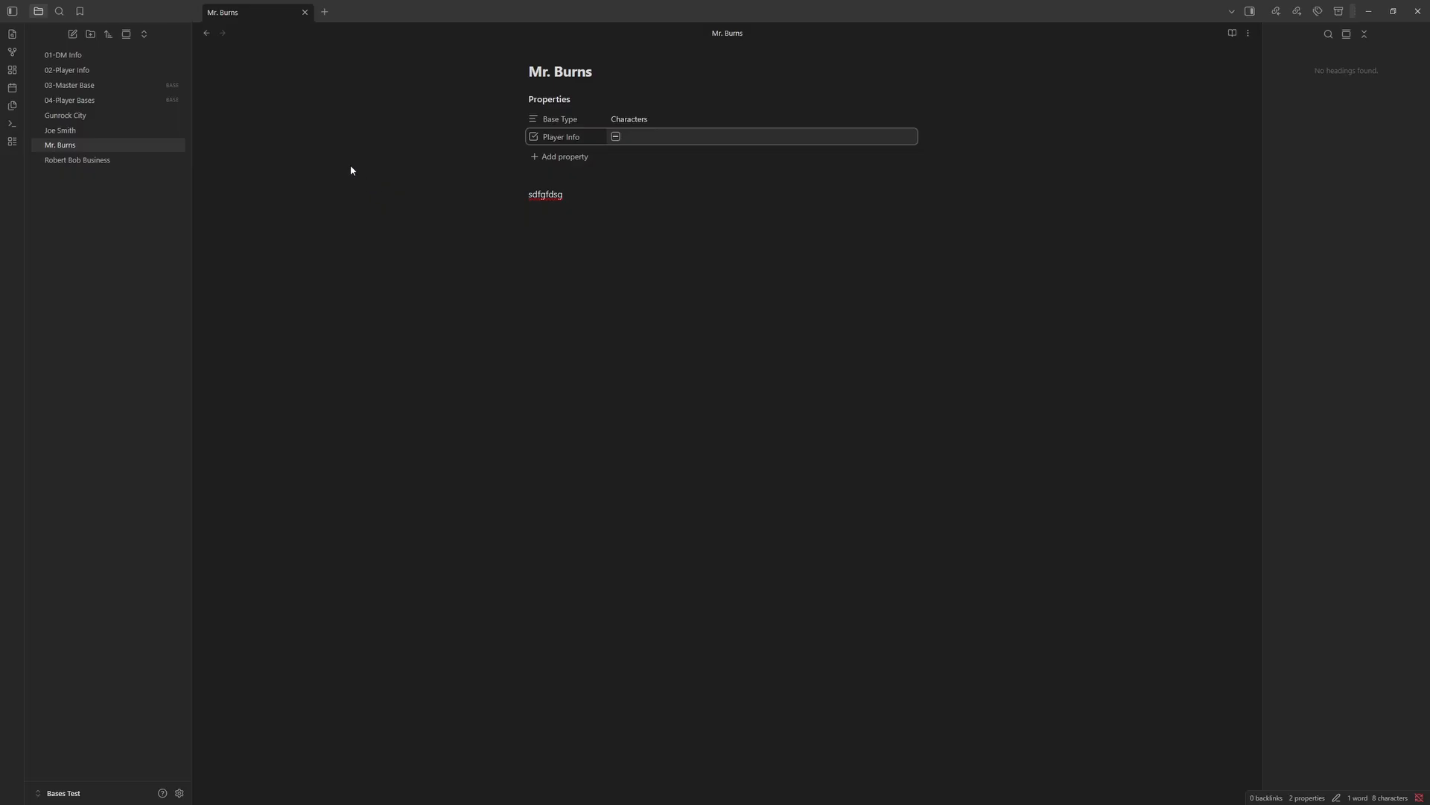
- Check the character lists in 03-Master Base, 01-DM Info and 02-Player Info for the new note
click(86, 86)
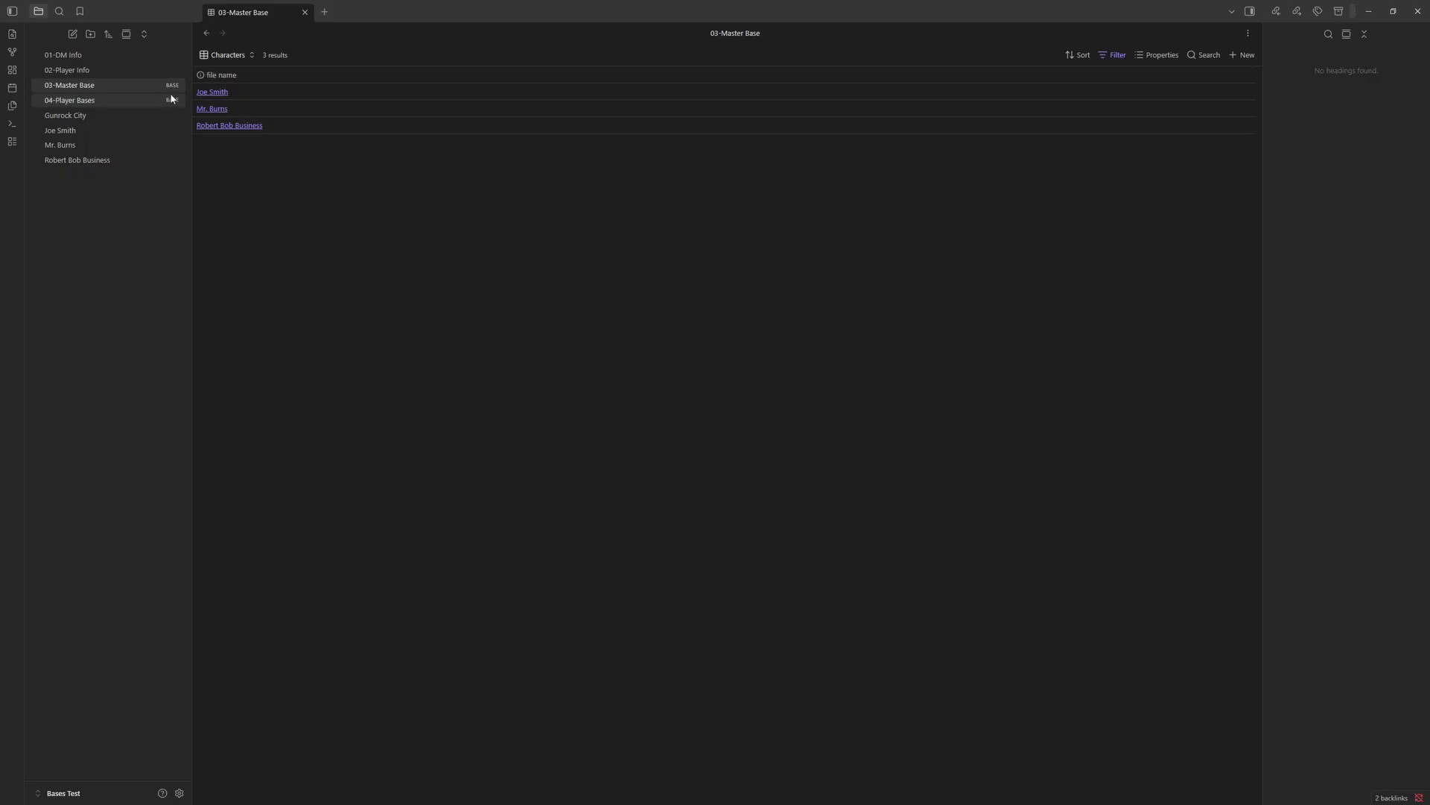
click(63, 55)
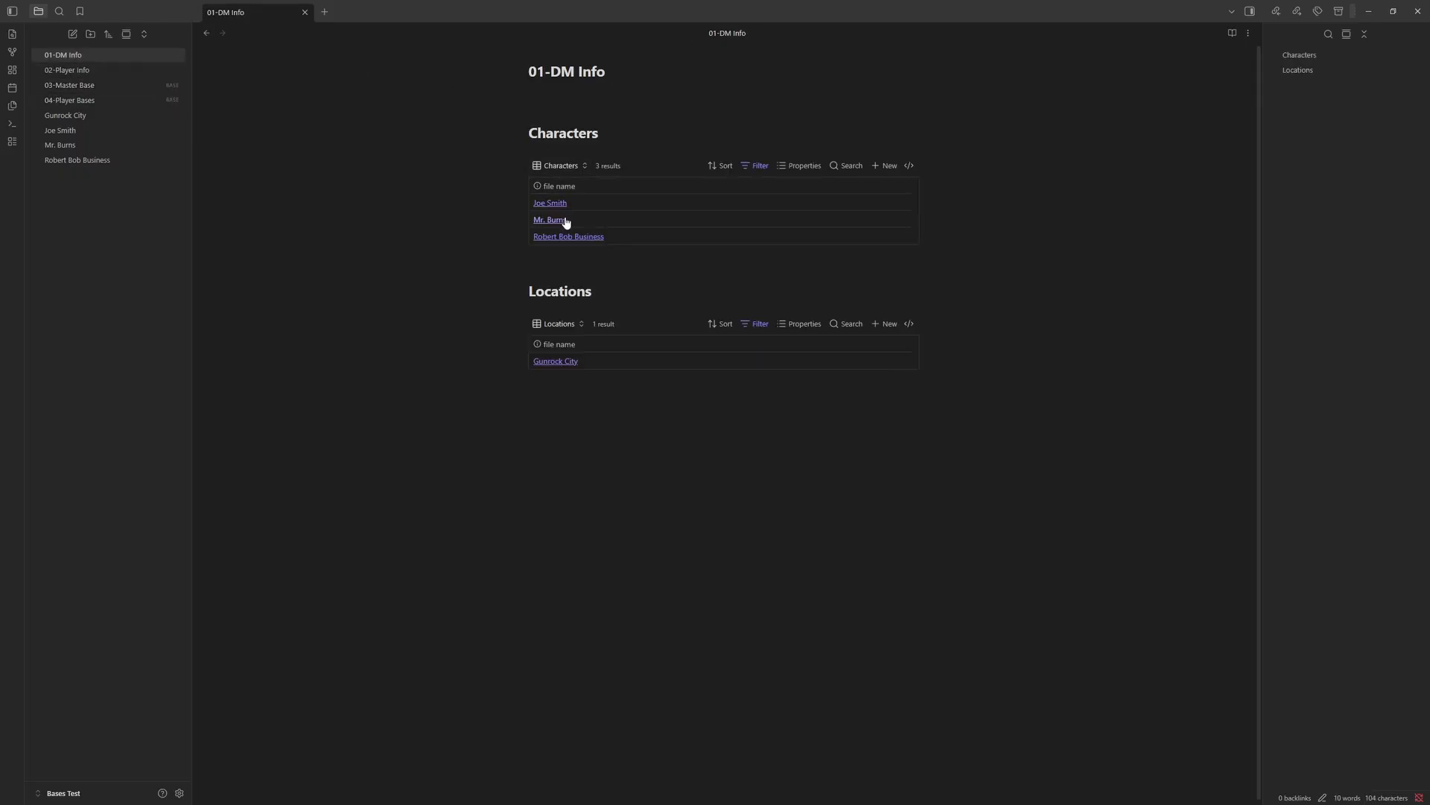
click(72, 72)
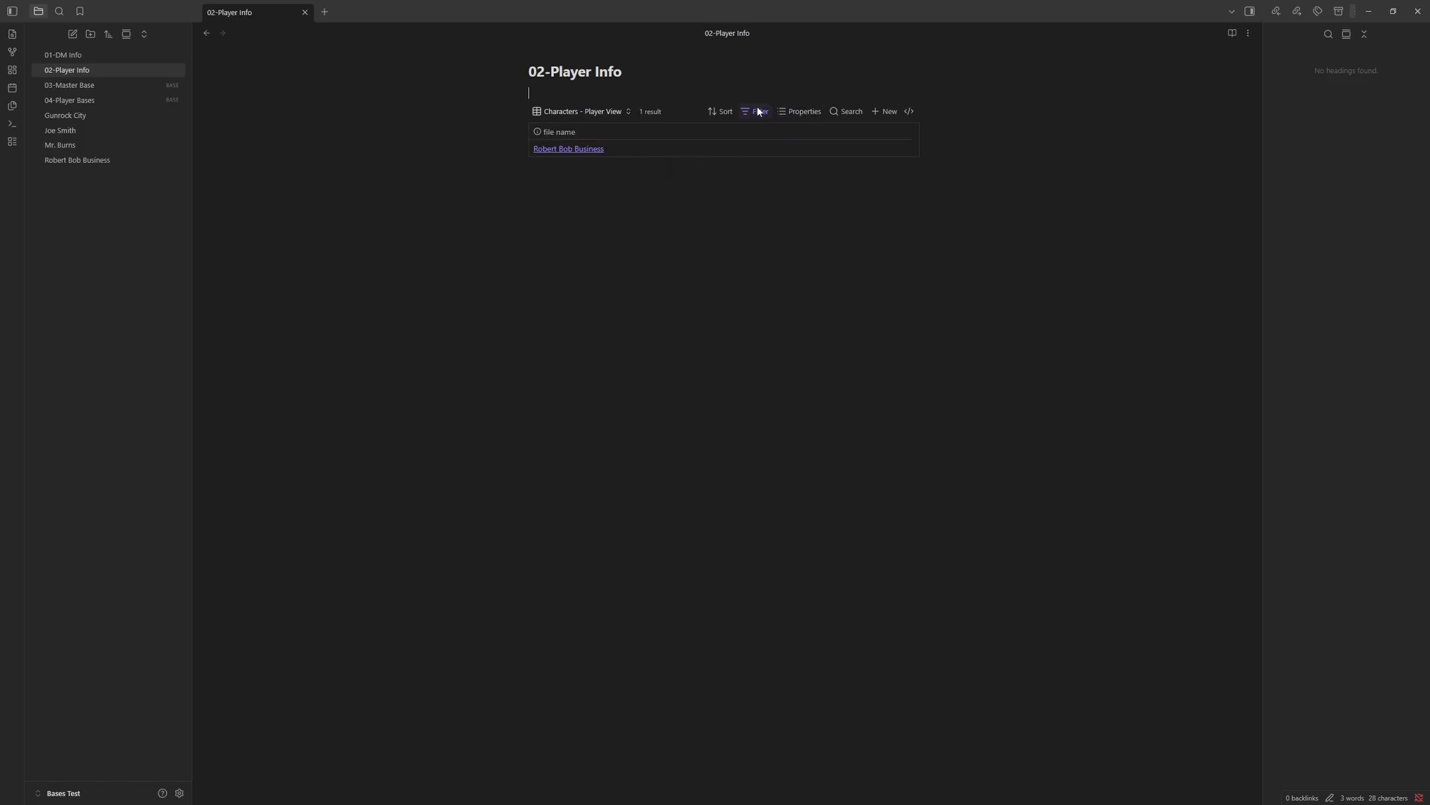
- Return to 01-DM Info and inspect the filters of the embedded Characters view
click(56, 56)
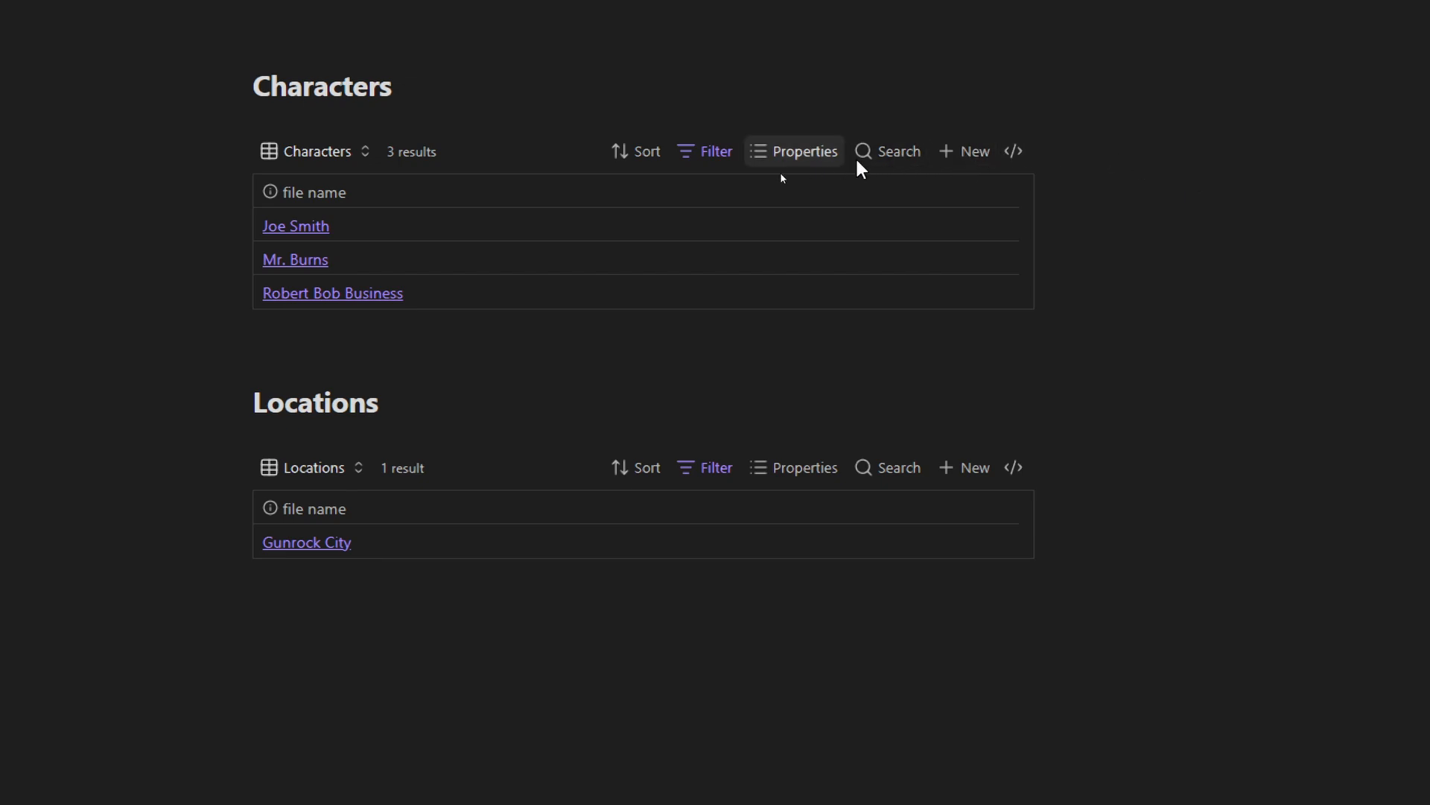
click(710, 149)
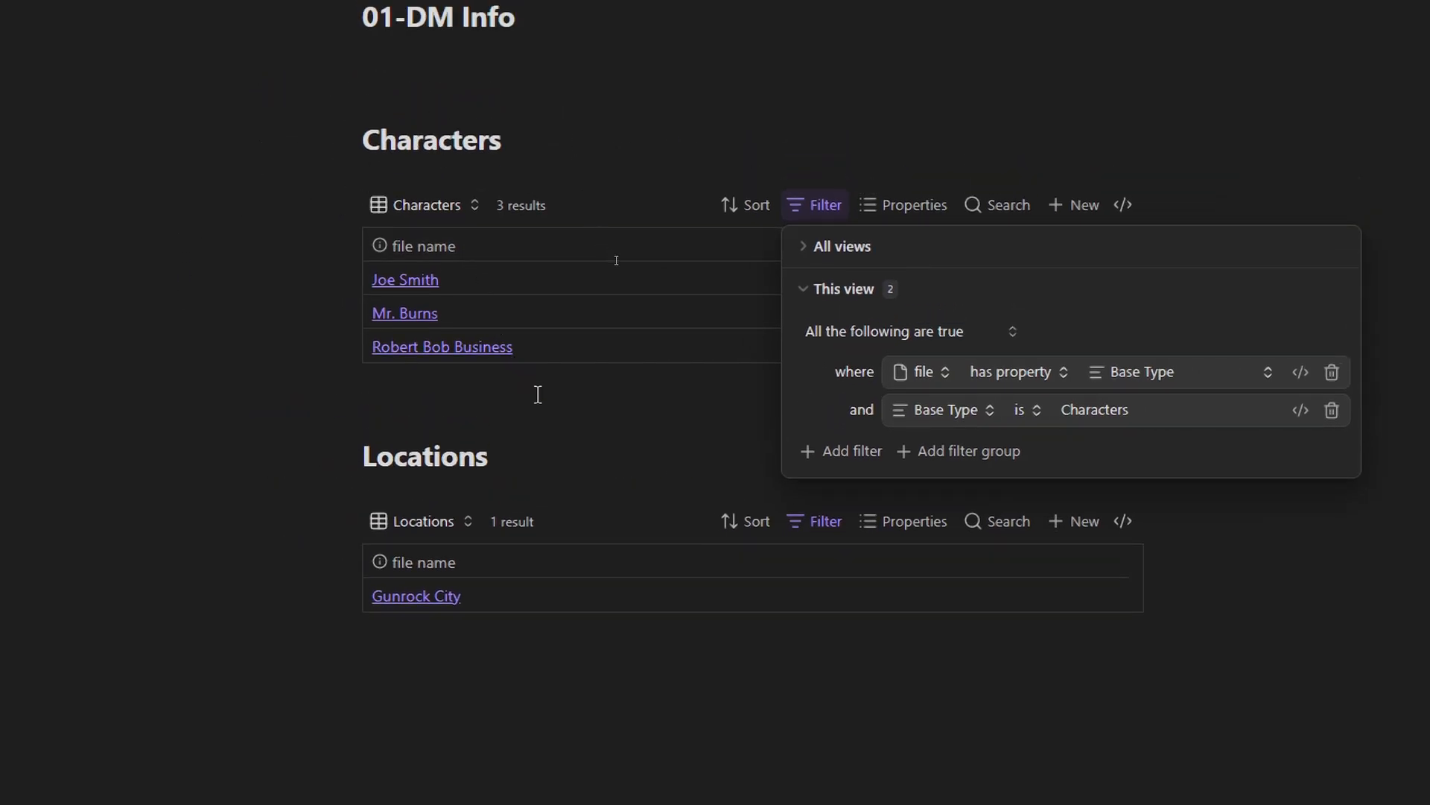
- Show the Base Type column in the Characters table of 01-DM Info and hide it again
click(898, 212)
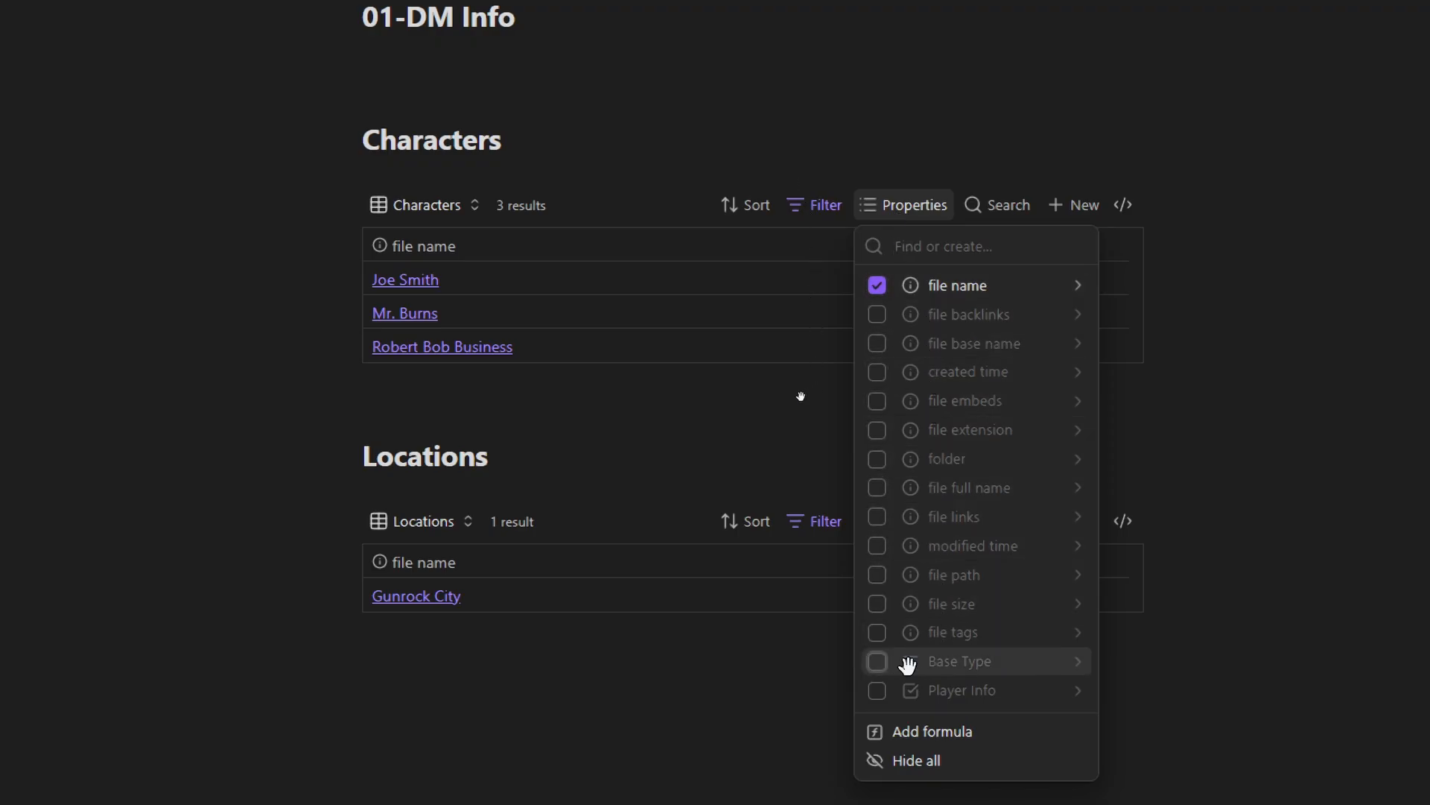
click(876, 663)
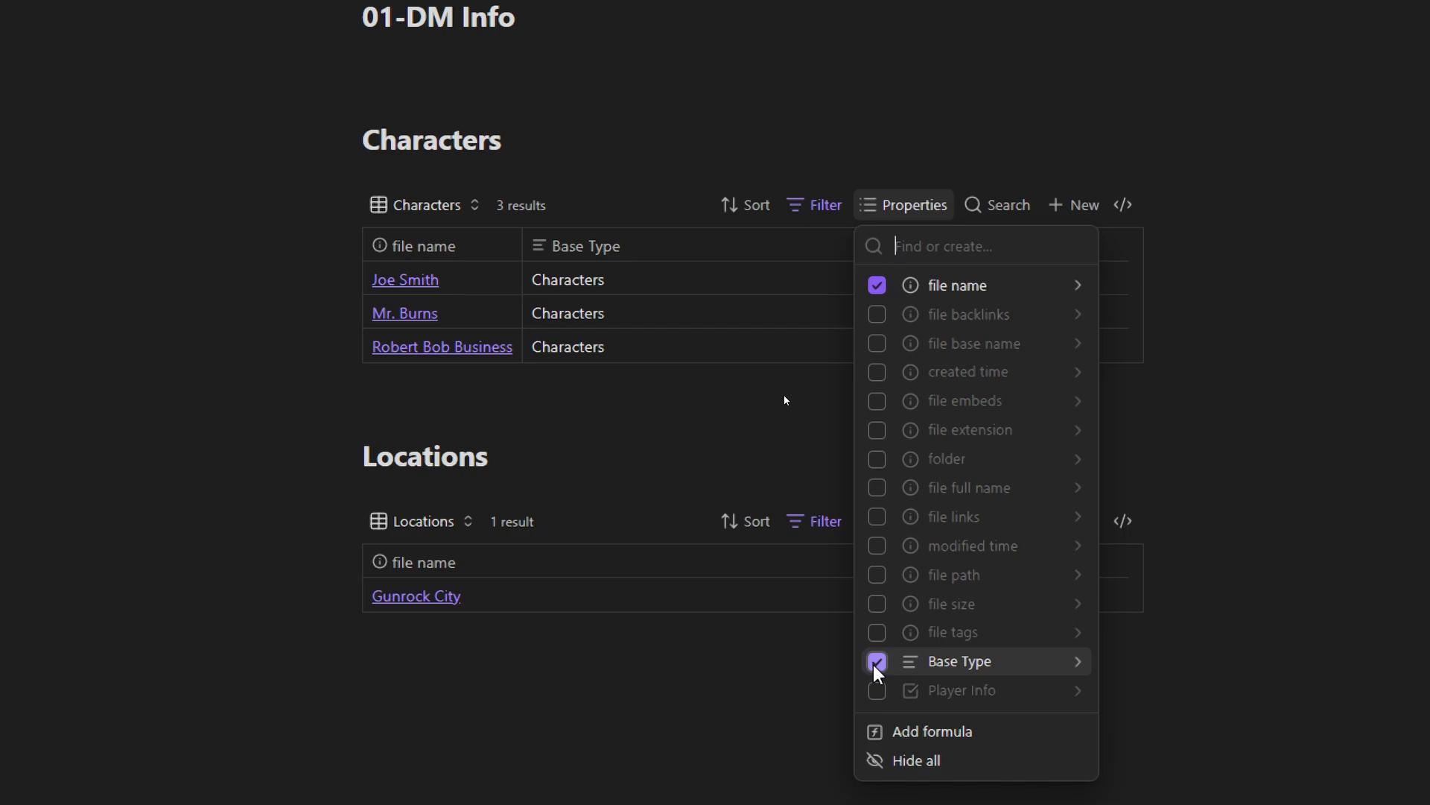
click(877, 662)
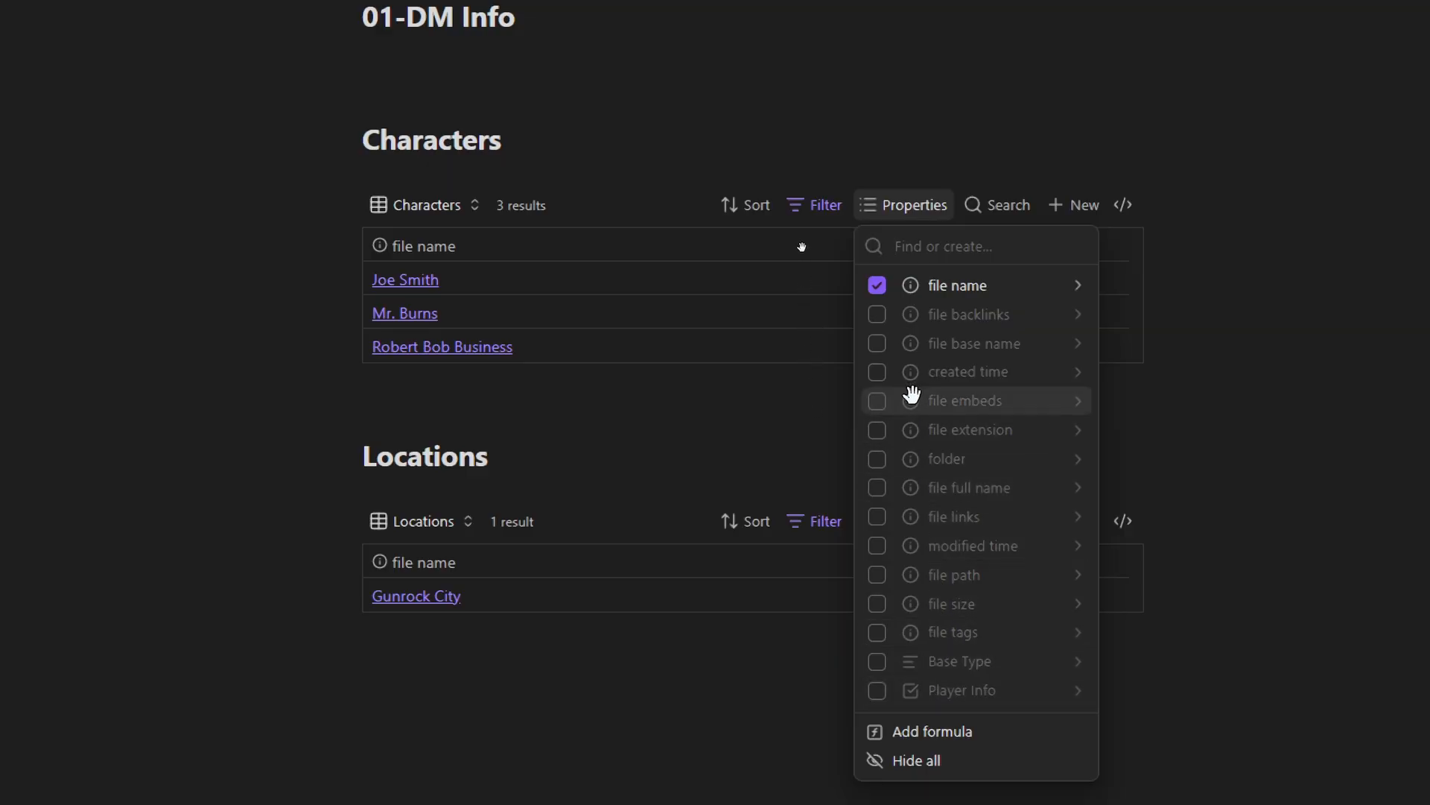
- Open 04-Player Bases and inspect the filters of its Characters - Player View
click(81, 102)
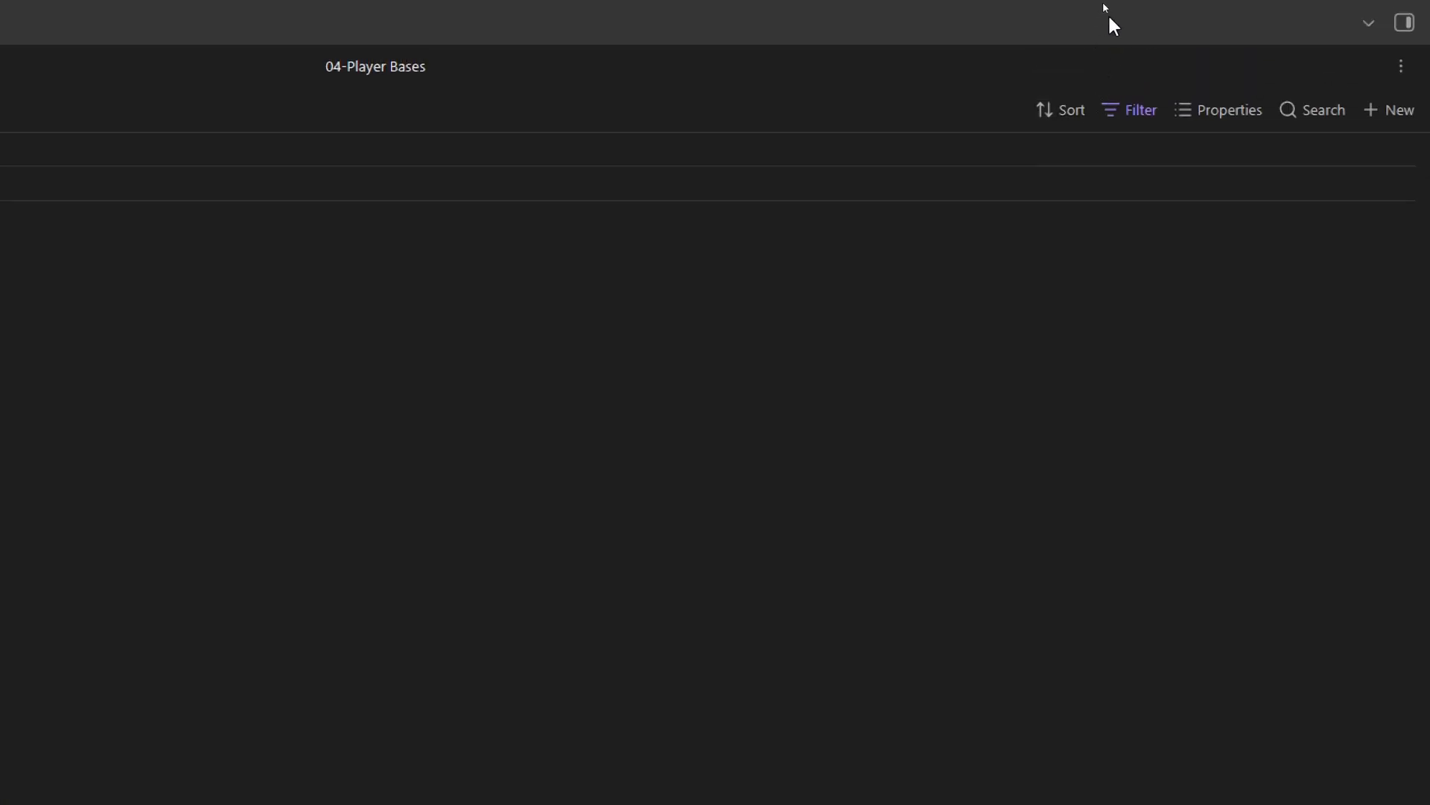
click(1140, 113)
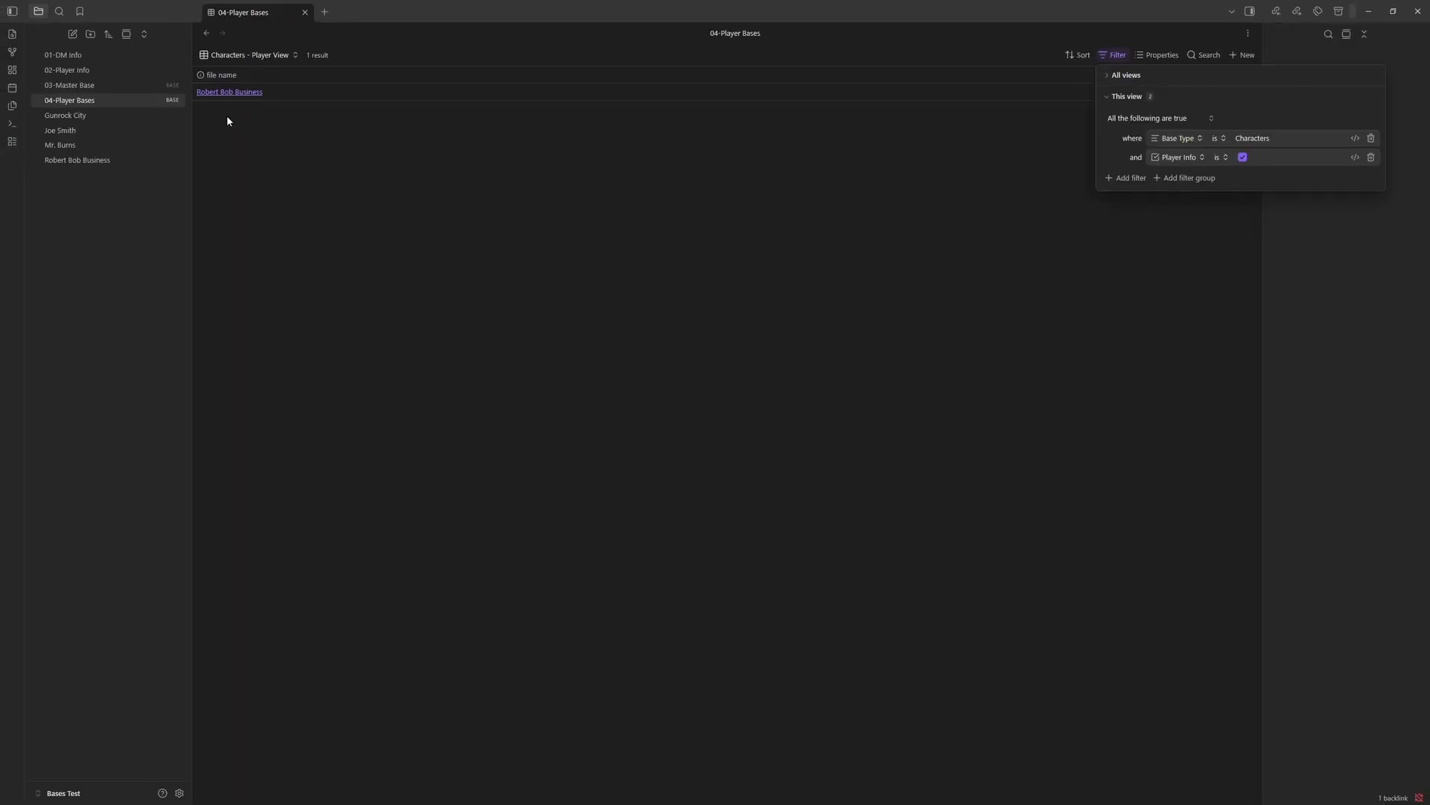
- Enable the Player Info property in the Mr. Burns note and check the player character list in 04-Player Bases
click(55, 146)
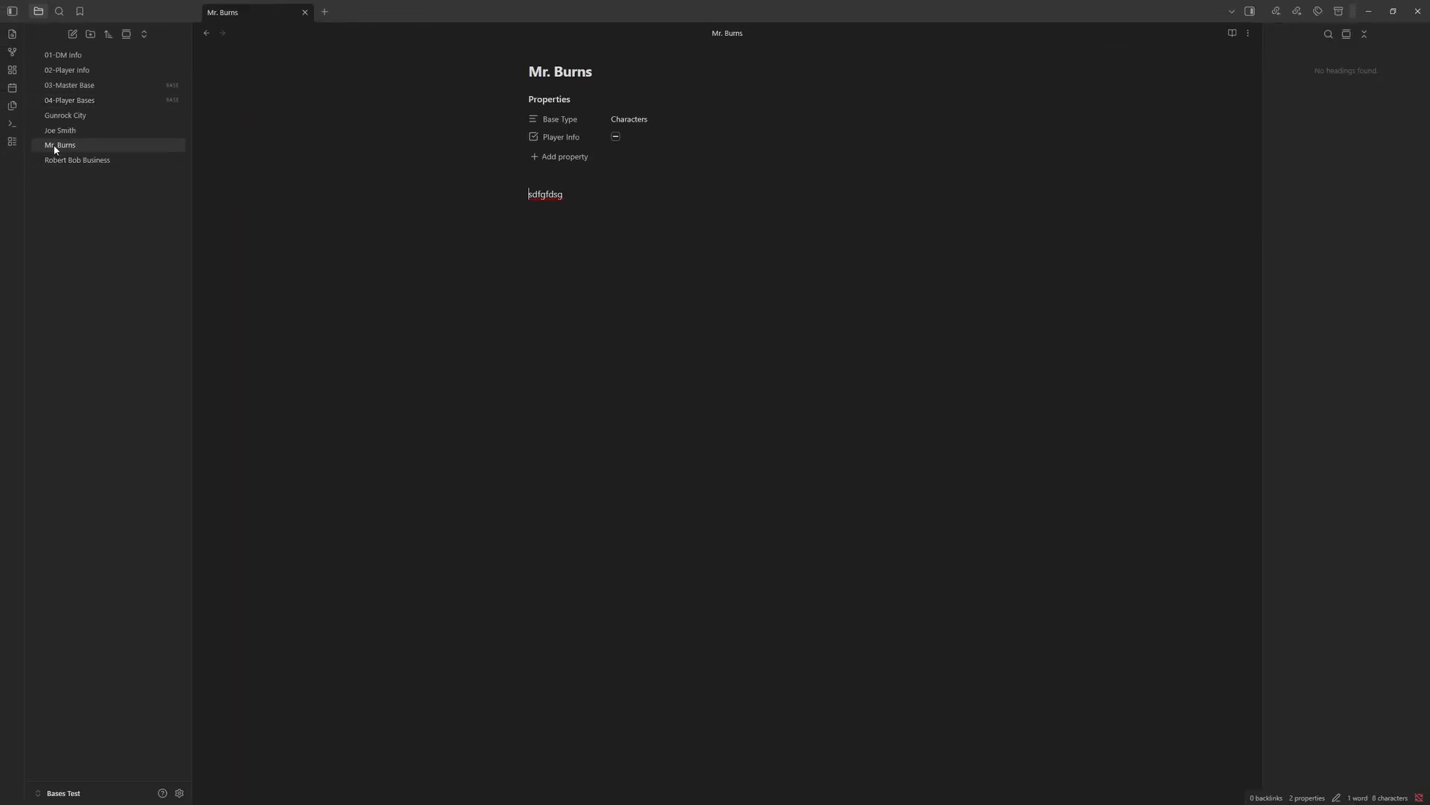
click(616, 137)
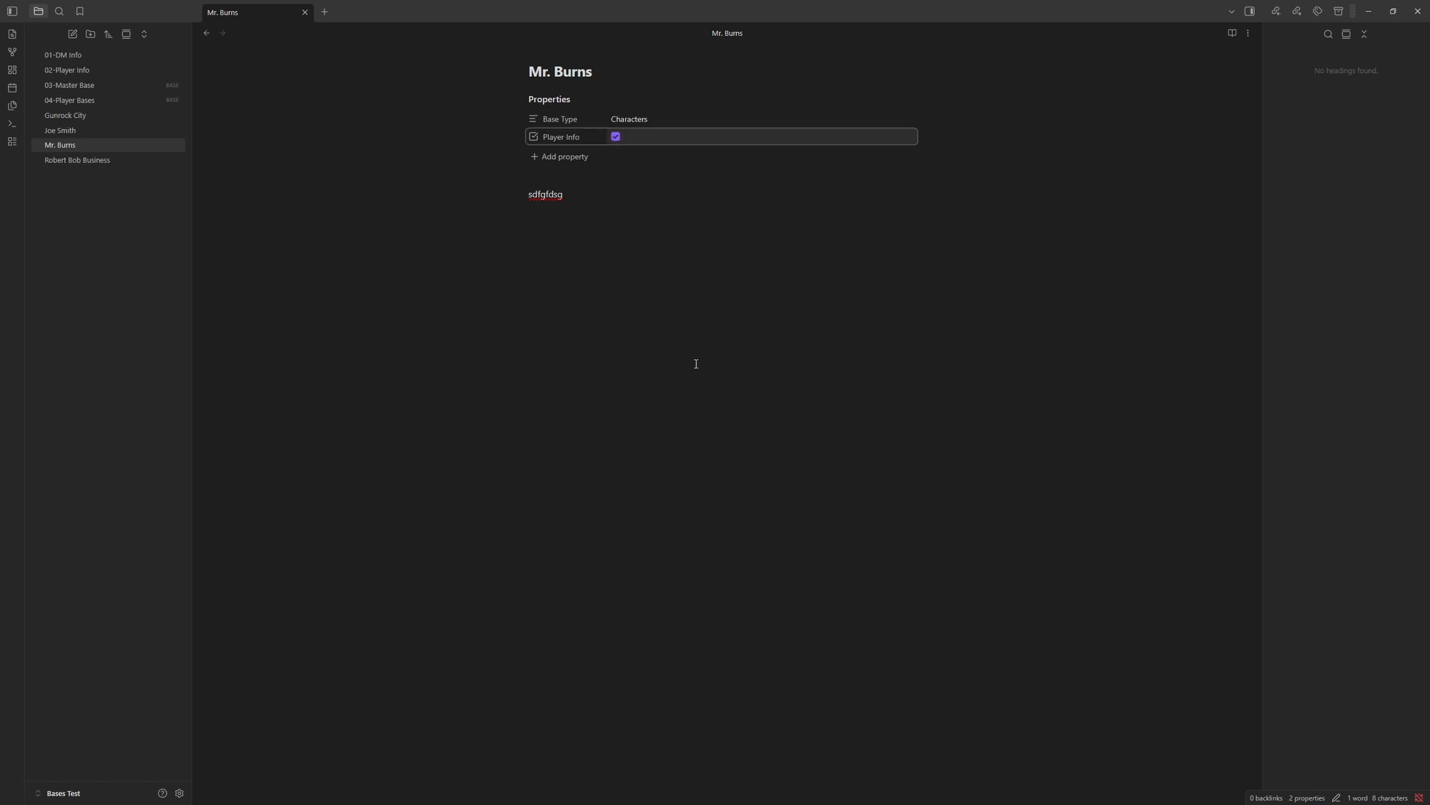
click(82, 101)
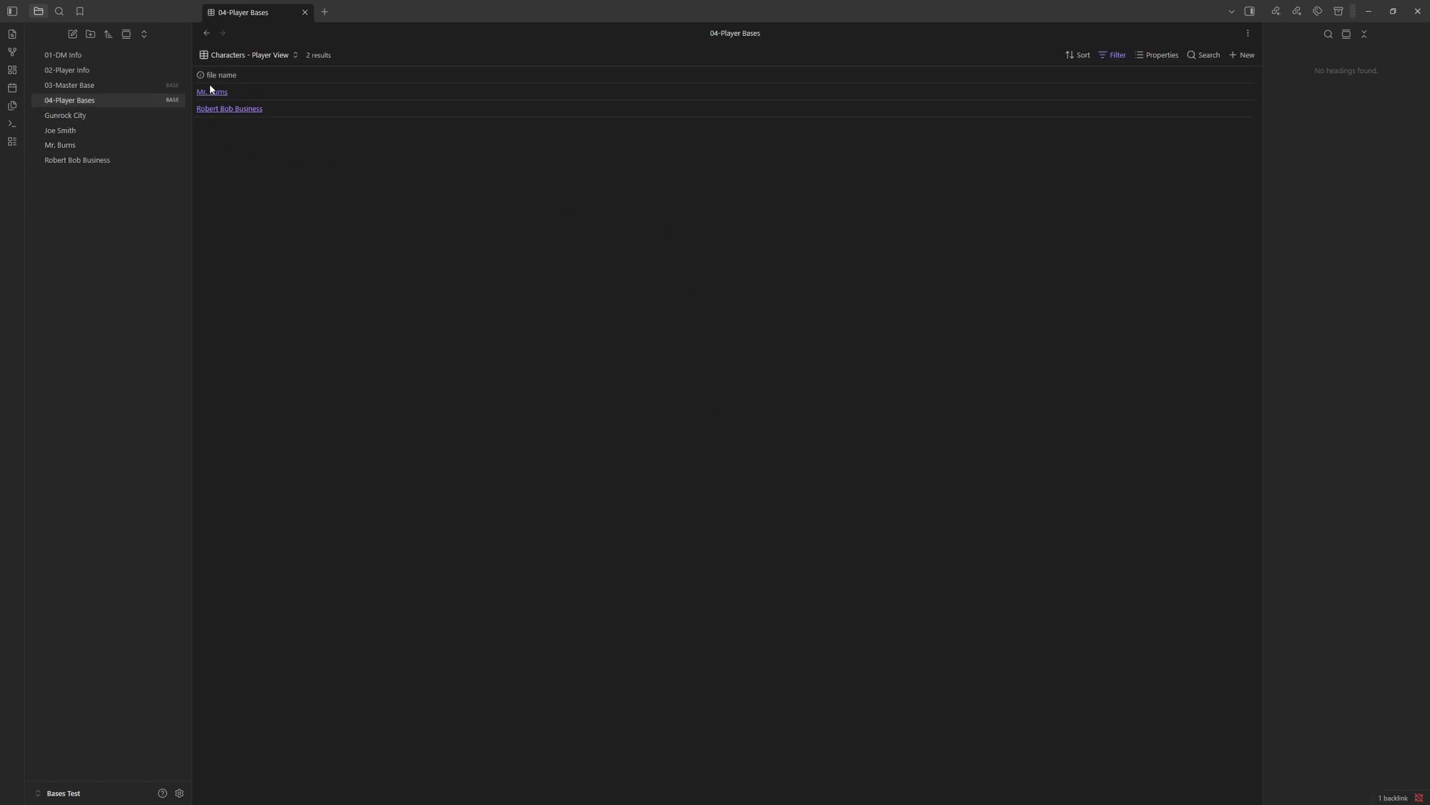
mouse_move(225, 98)
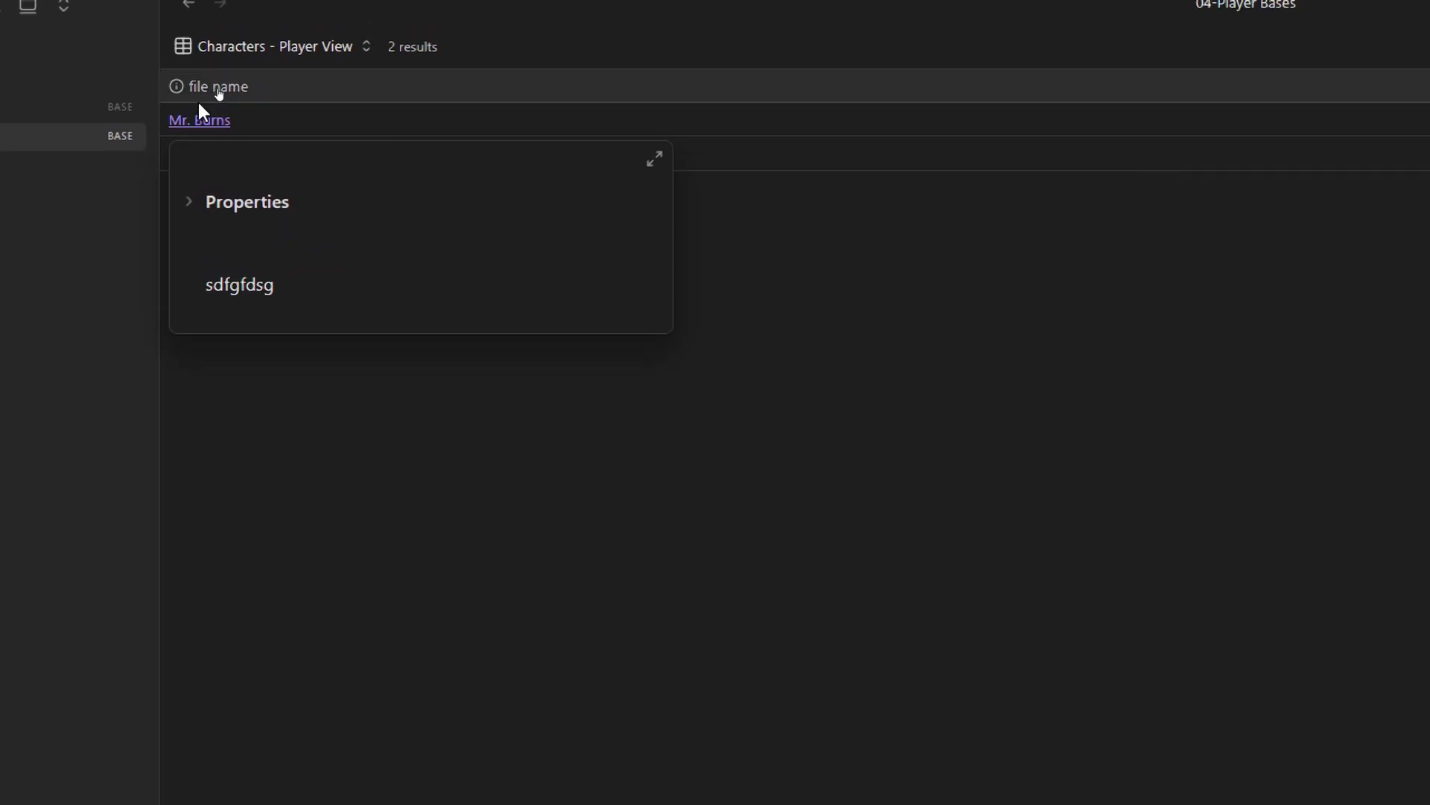
- Review the lists in 01-DM Info and the properties of the first character note, ending back on 01-DM Info
click(279, 285)
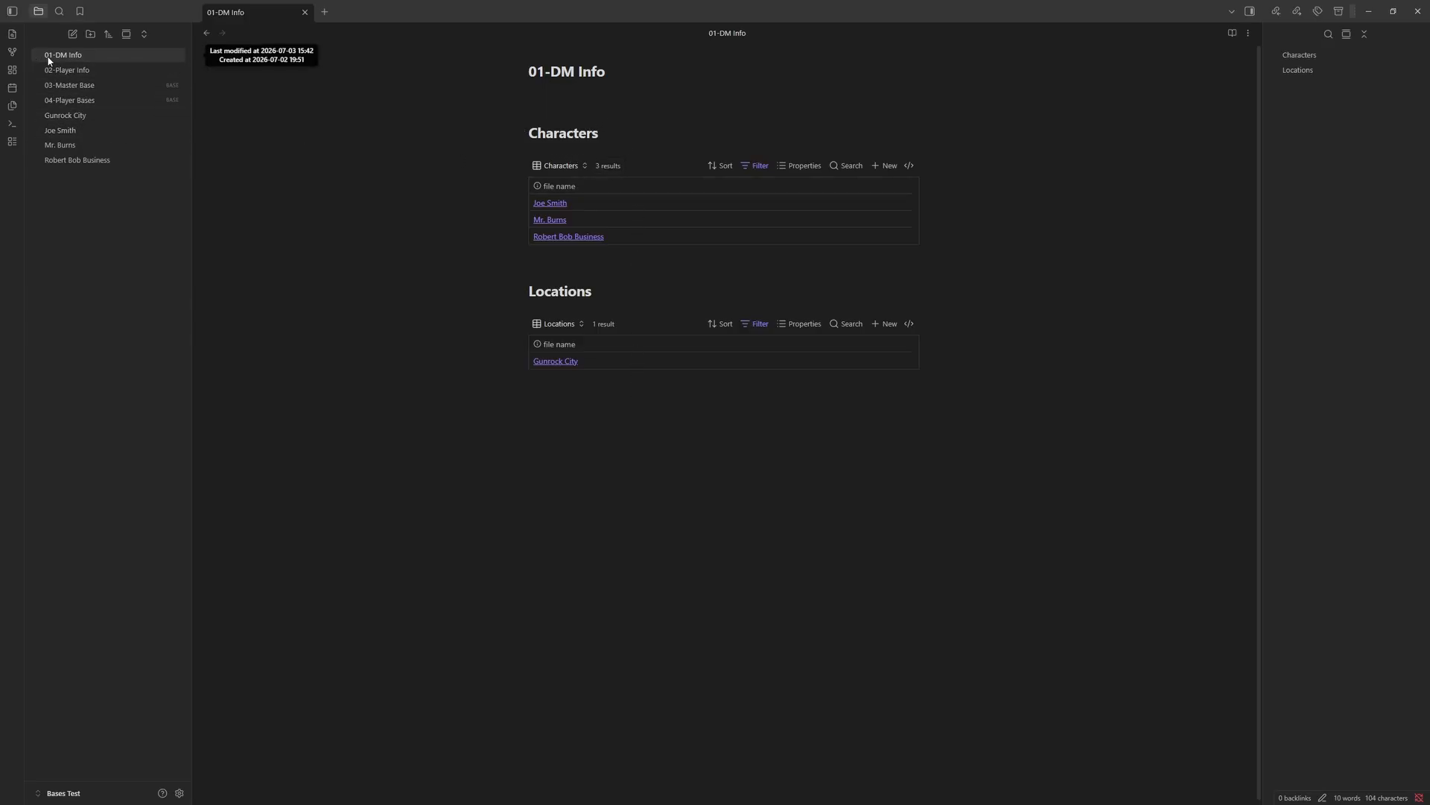
mouse_move(49, 61)
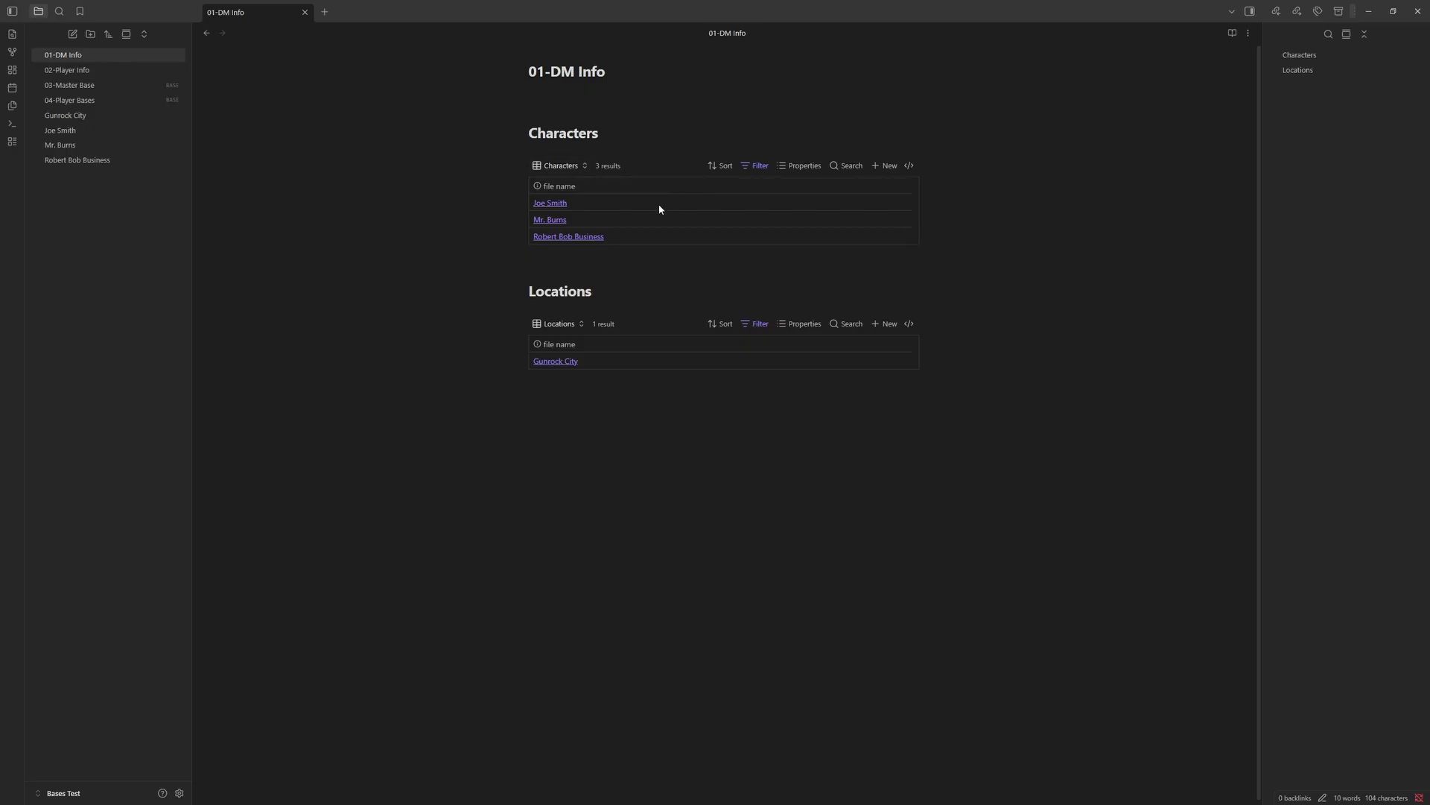
click(68, 132)
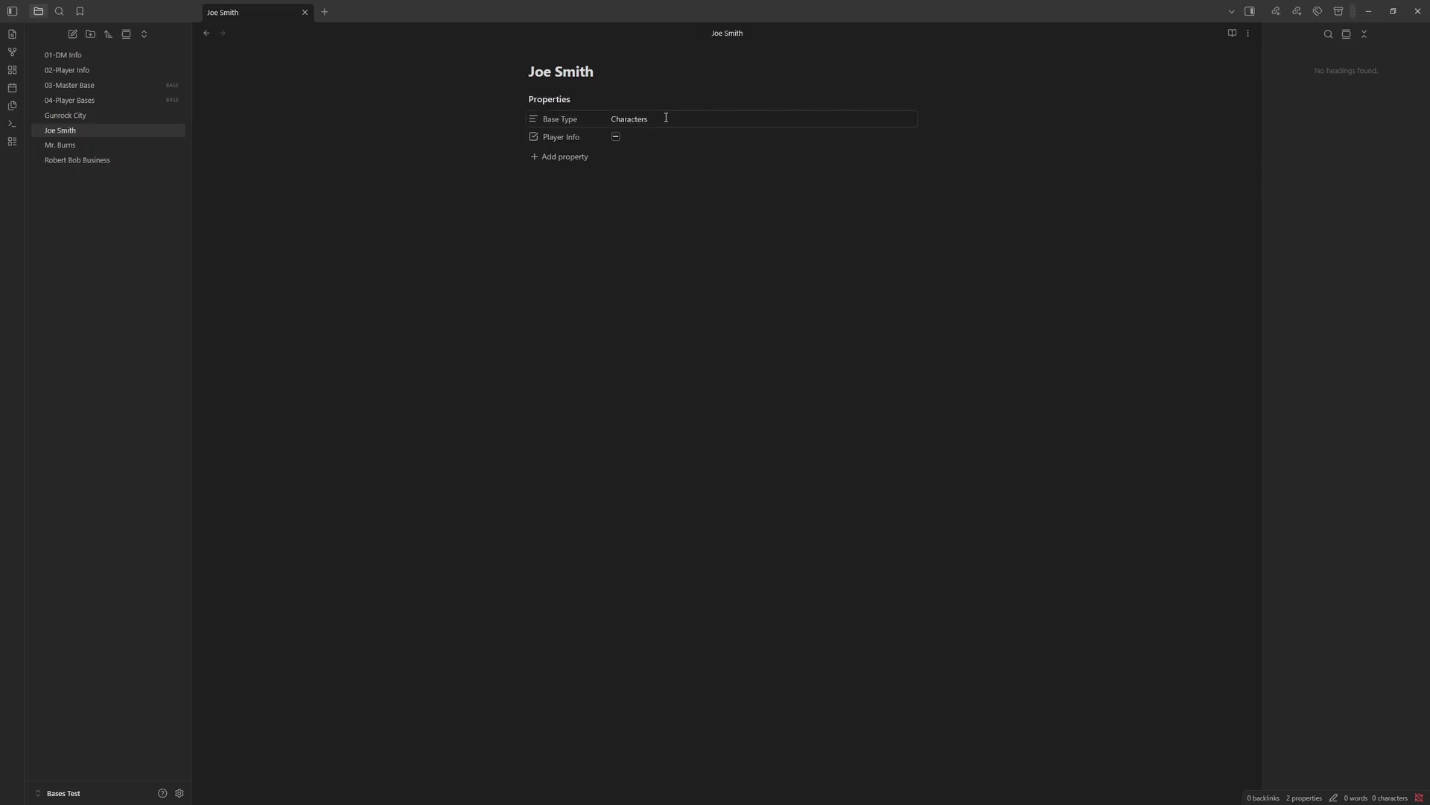
click(65, 66)
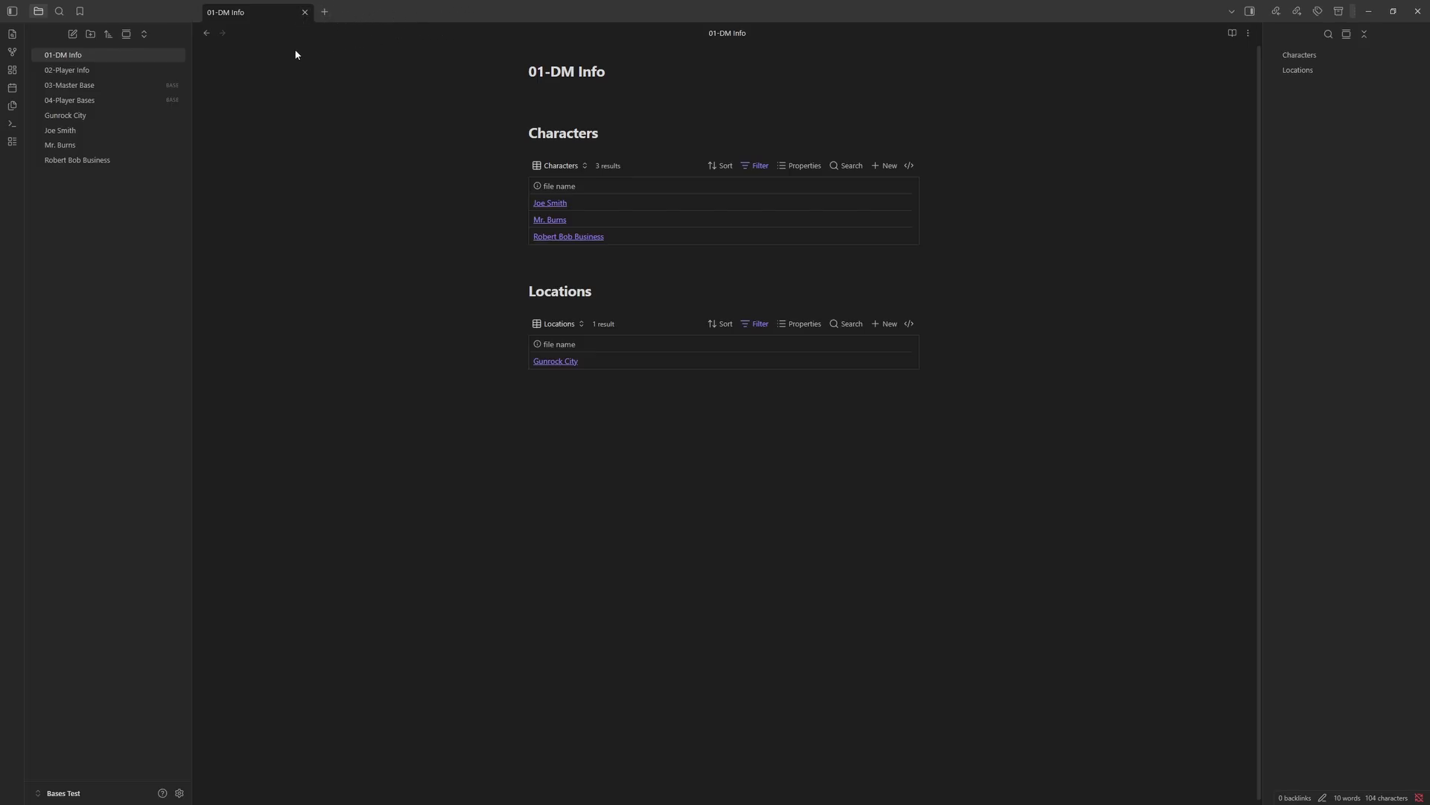
- Open 02-Player Info and 04-Player Bases in new tabs alongside 01-DM Info
right_click(77, 71)
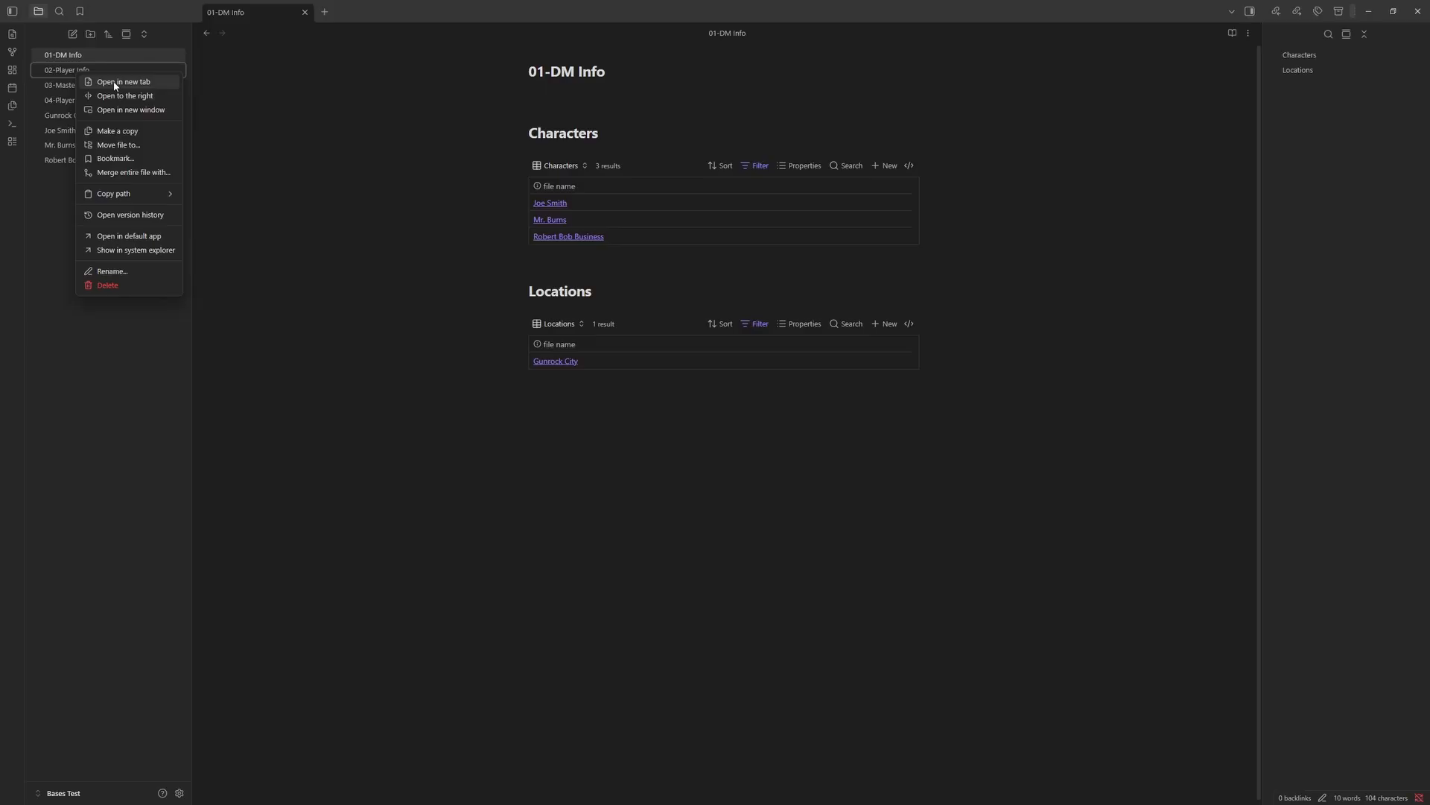
click(114, 82)
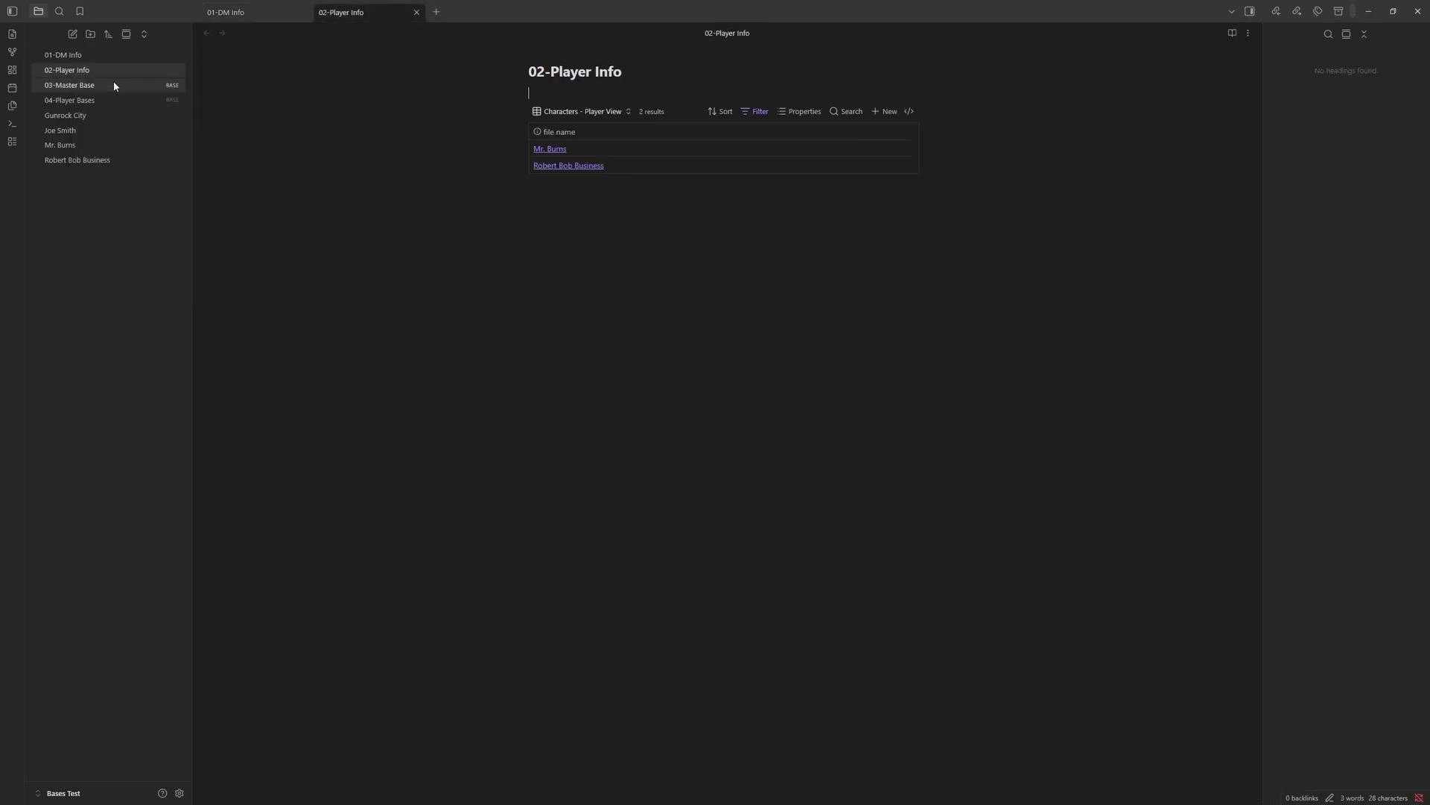
right_click(91, 104)
click(129, 114)
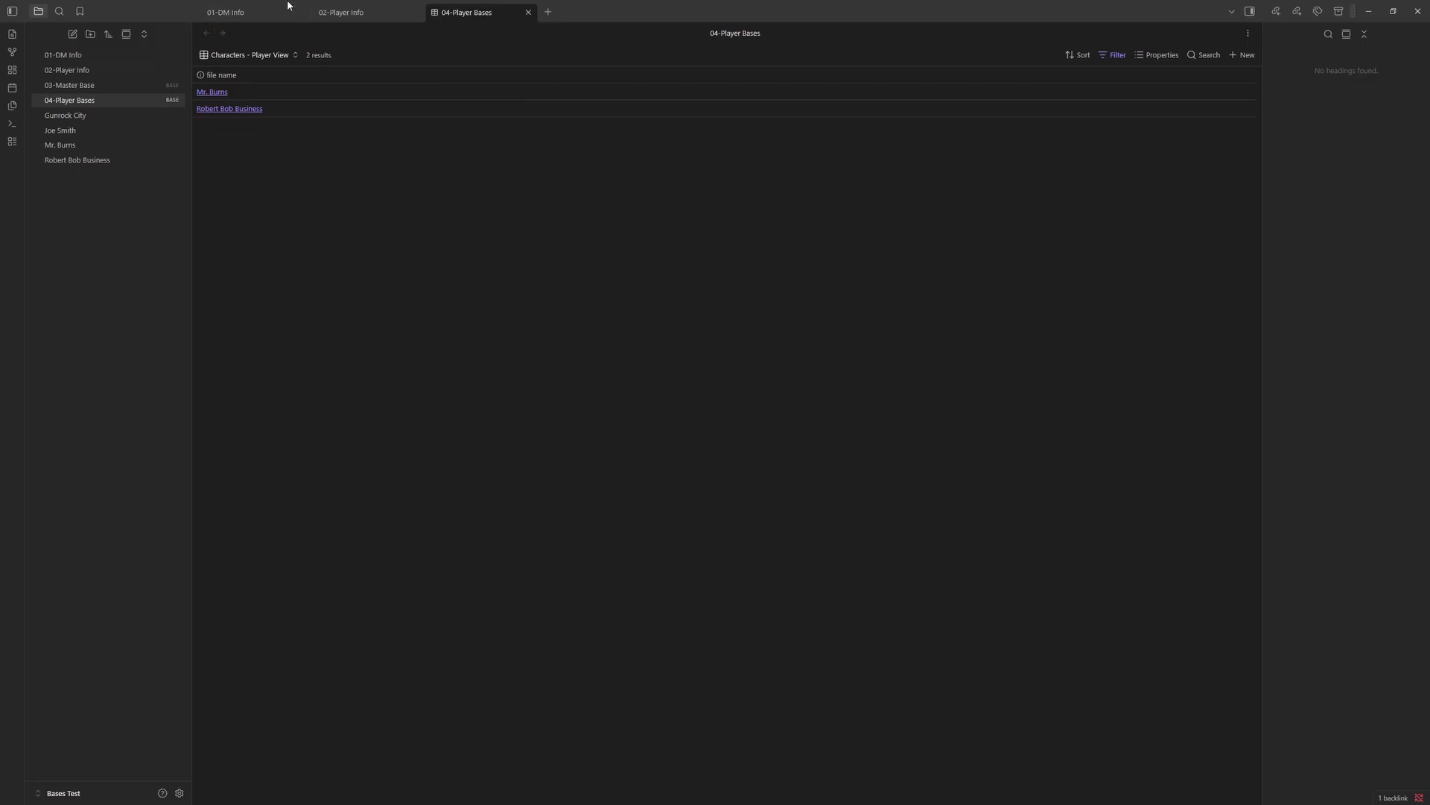
- Compare the contents of the open 01-DM Info, 02-Player Info and 04-Player Bases tabs, finishing on 01-DM Info
click(249, 6)
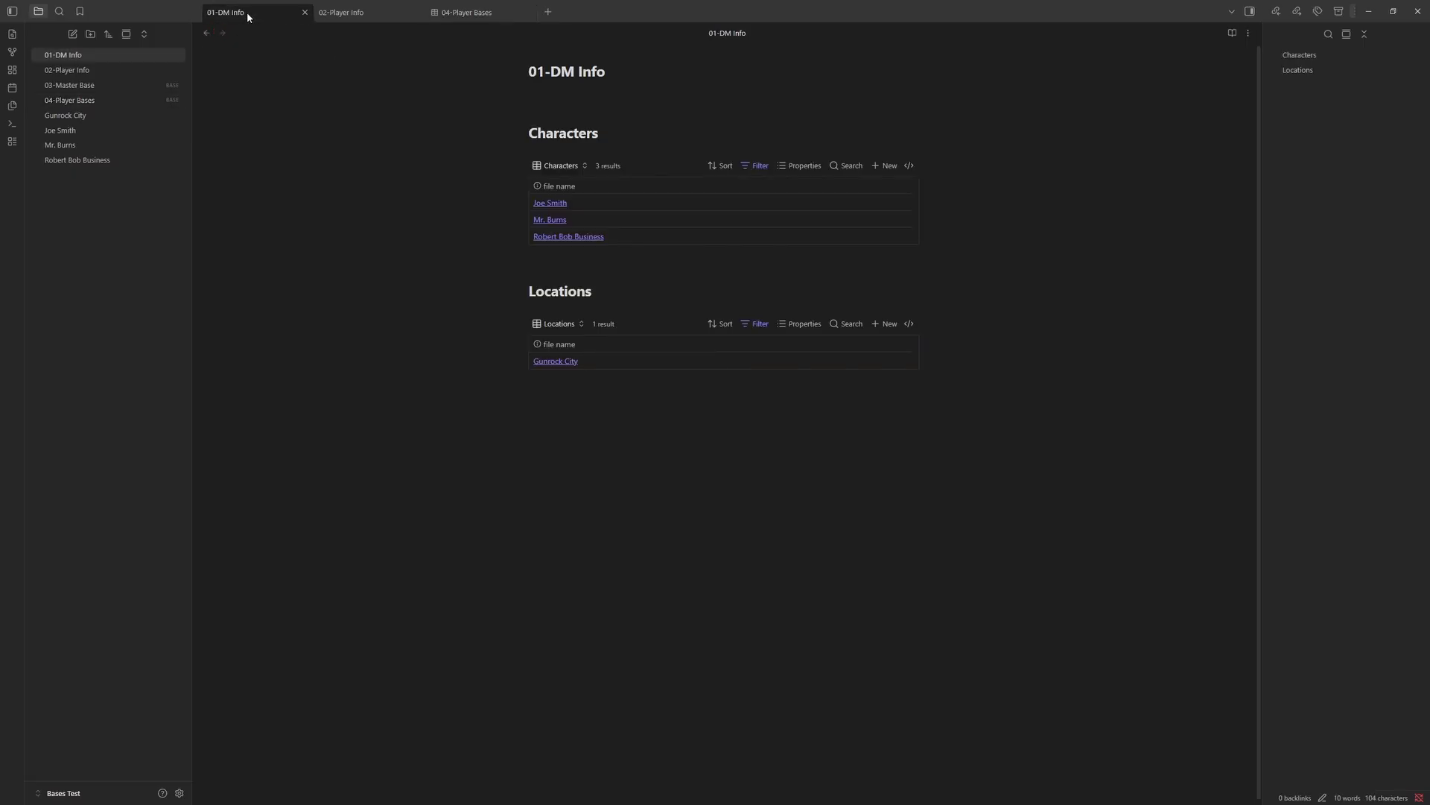
click(365, 15)
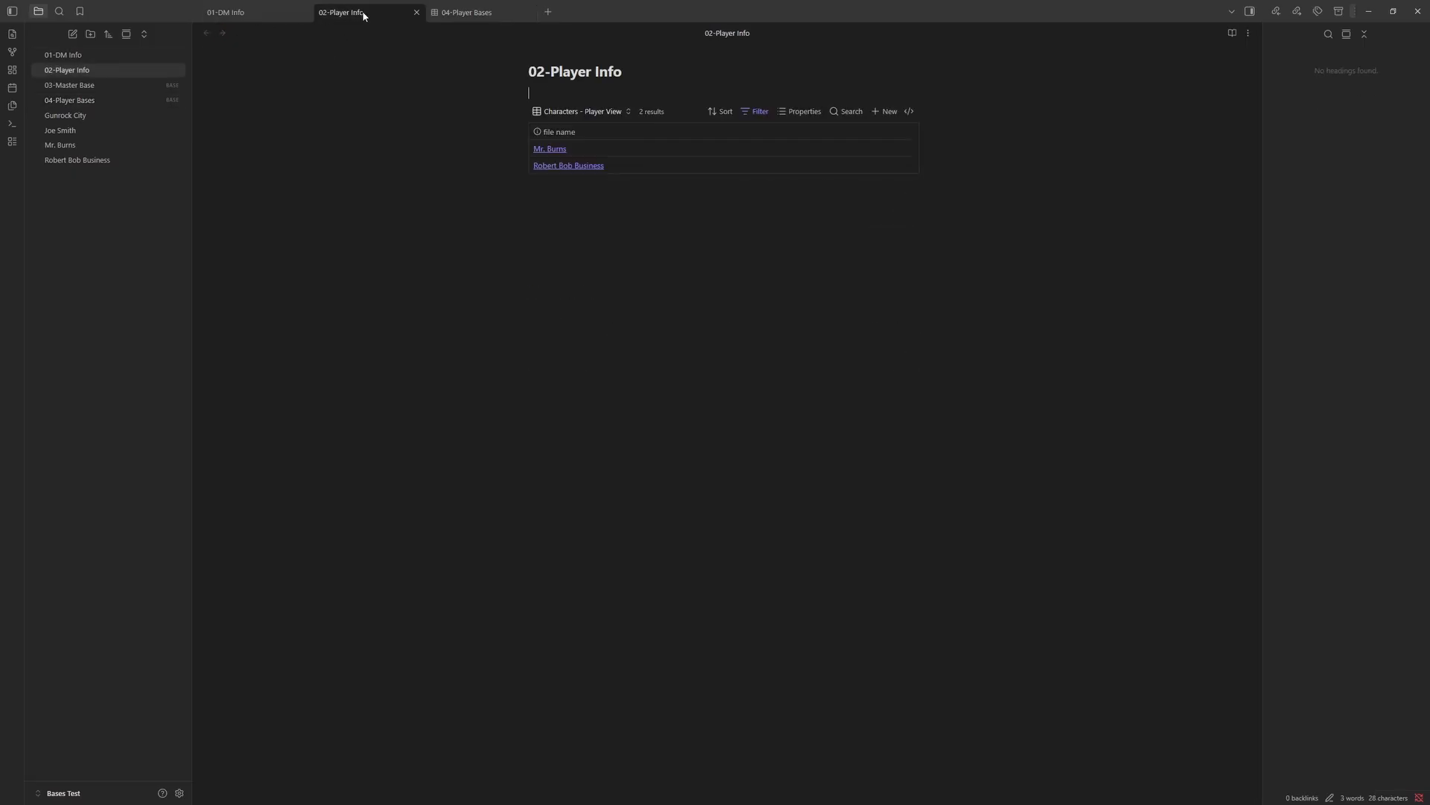
click(467, 15)
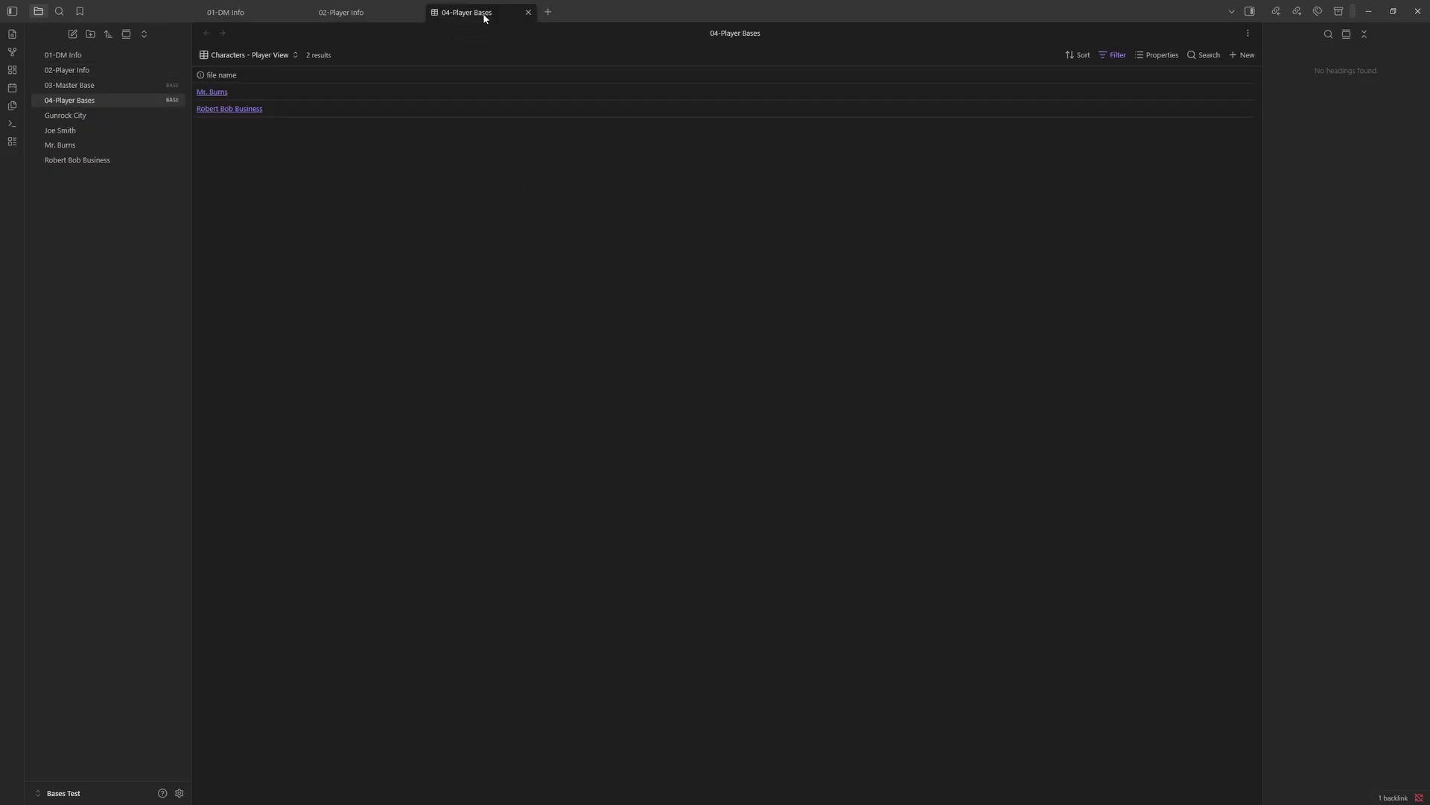
click(261, 15)
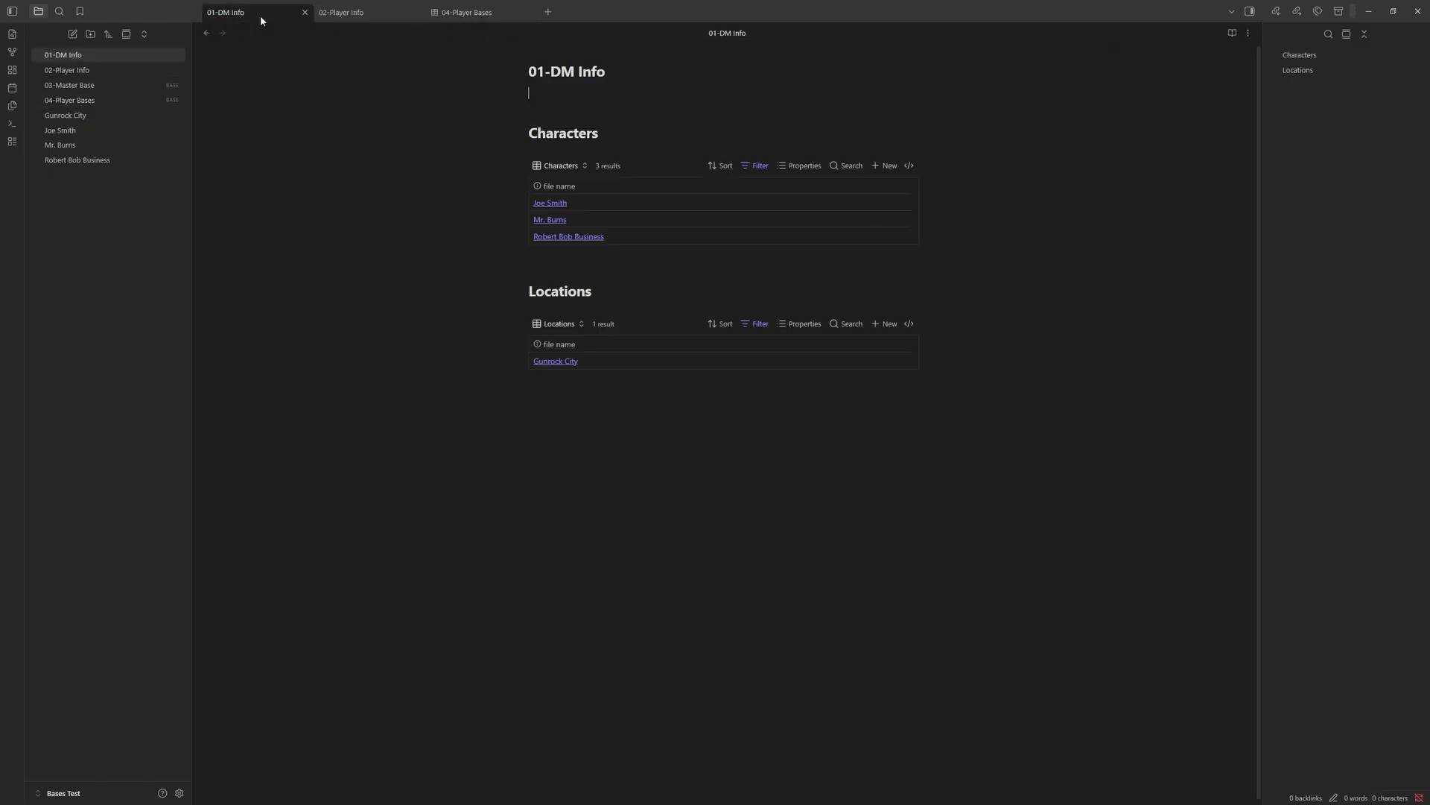
click(355, 15)
click(469, 14)
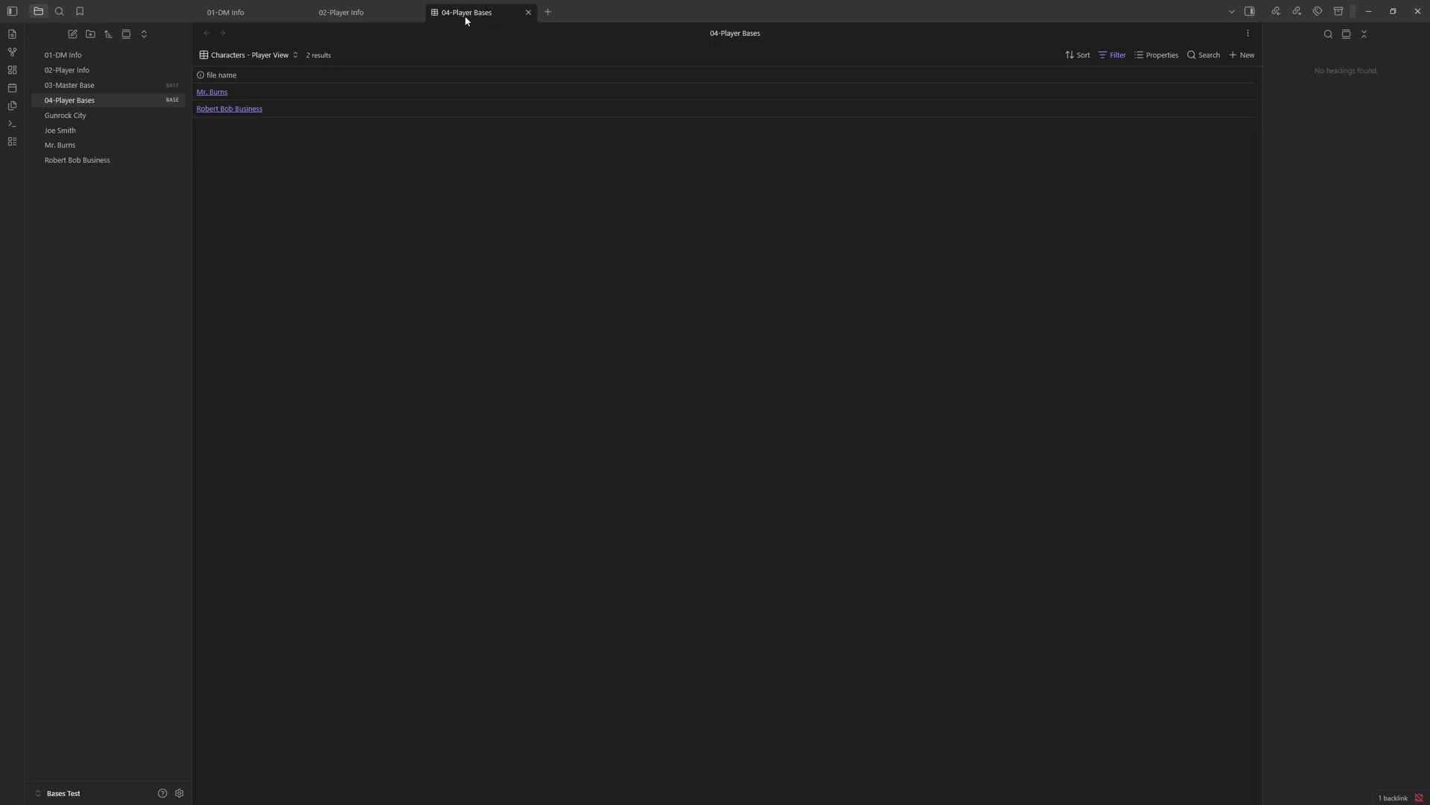
click(290, 14)
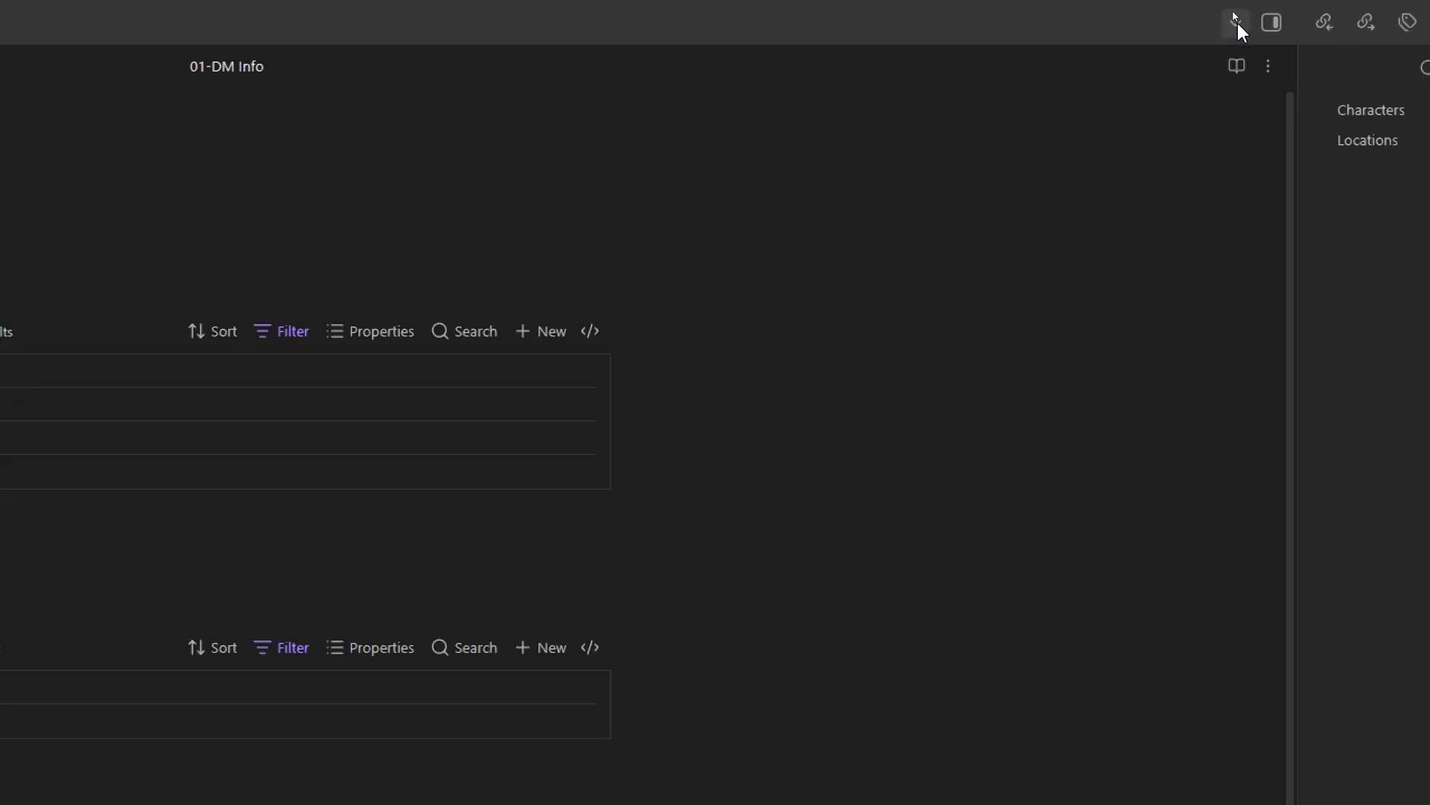
- Stack the three open tabs so they sit side by side, and look across the stack
click(1234, 22)
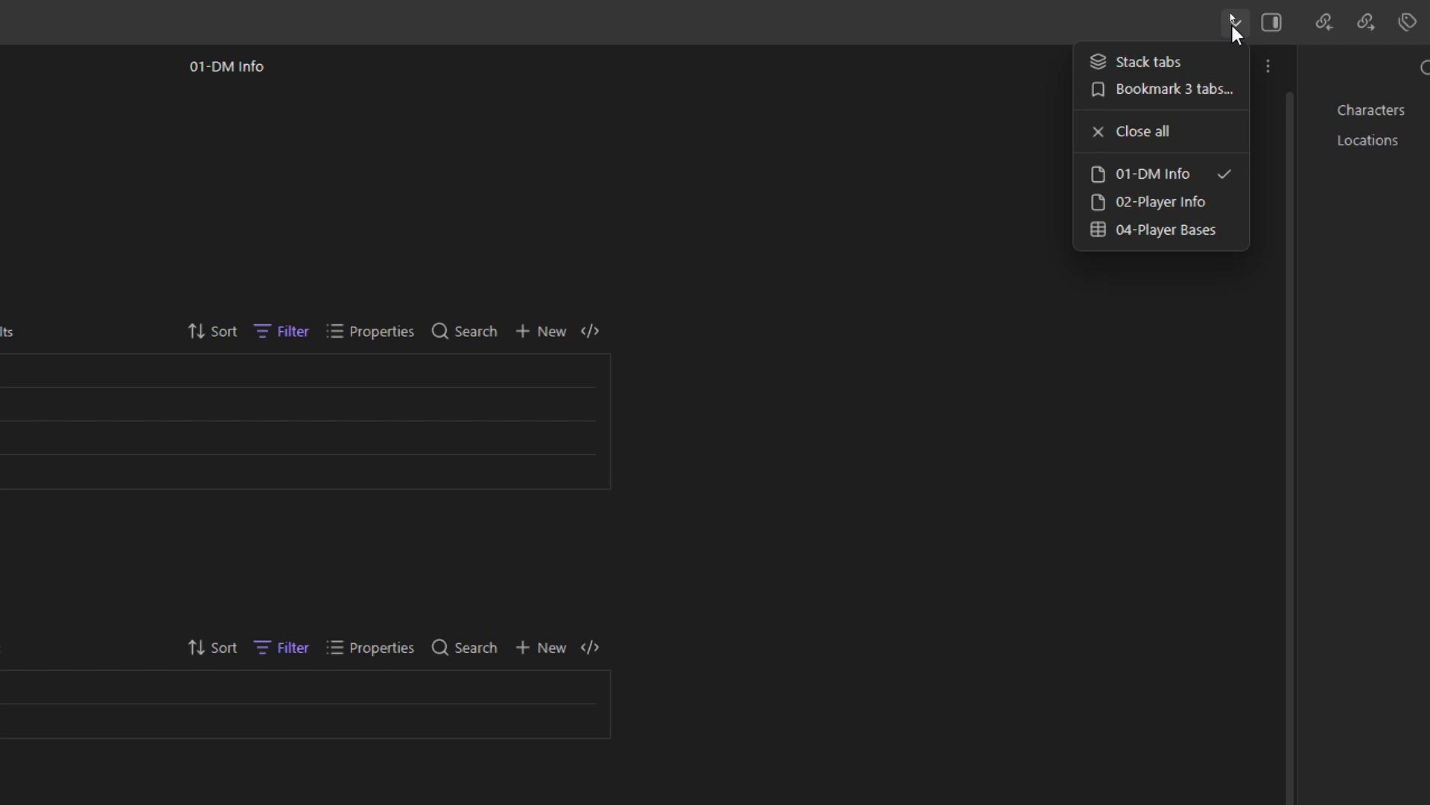
click(1151, 65)
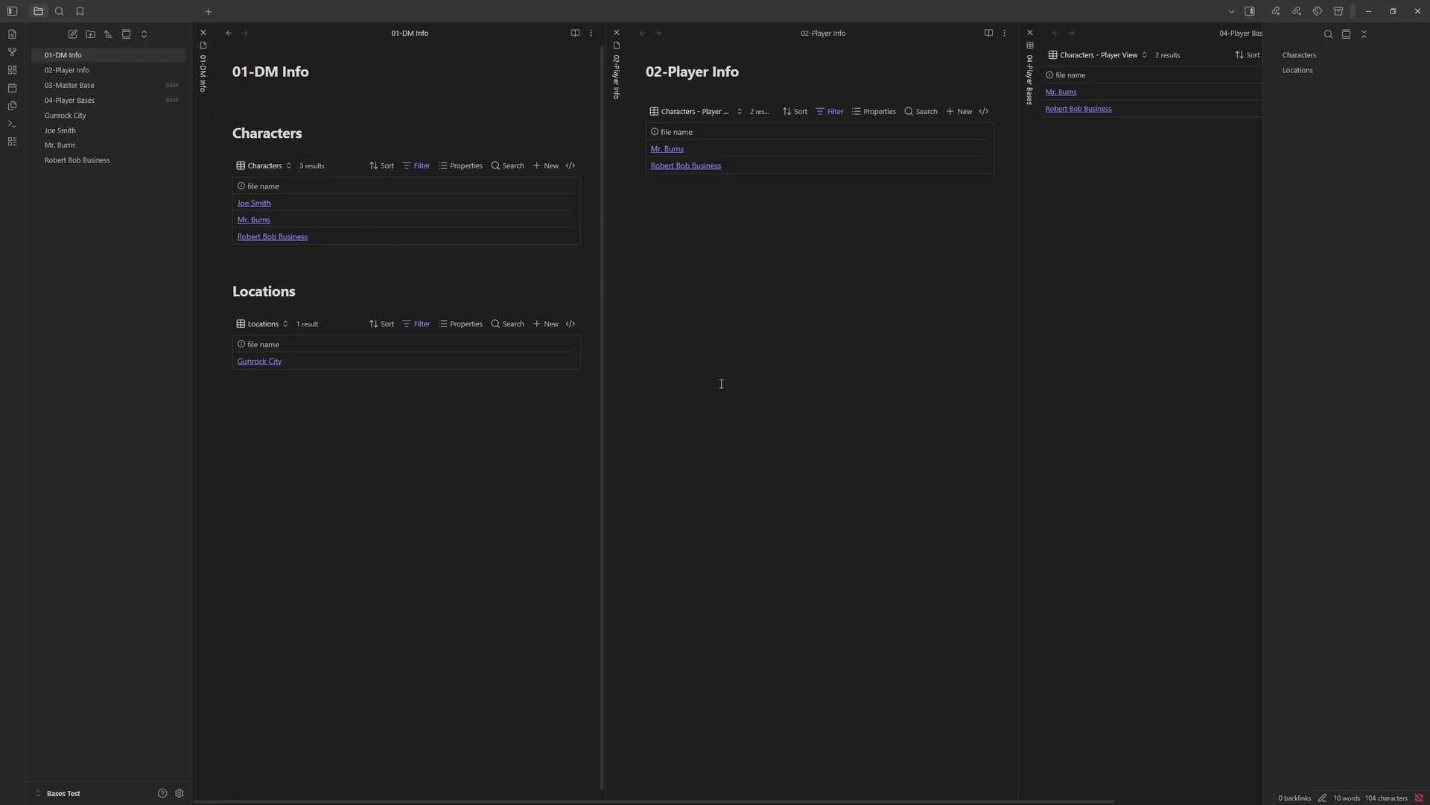
scroll(731, 392, right, 4)
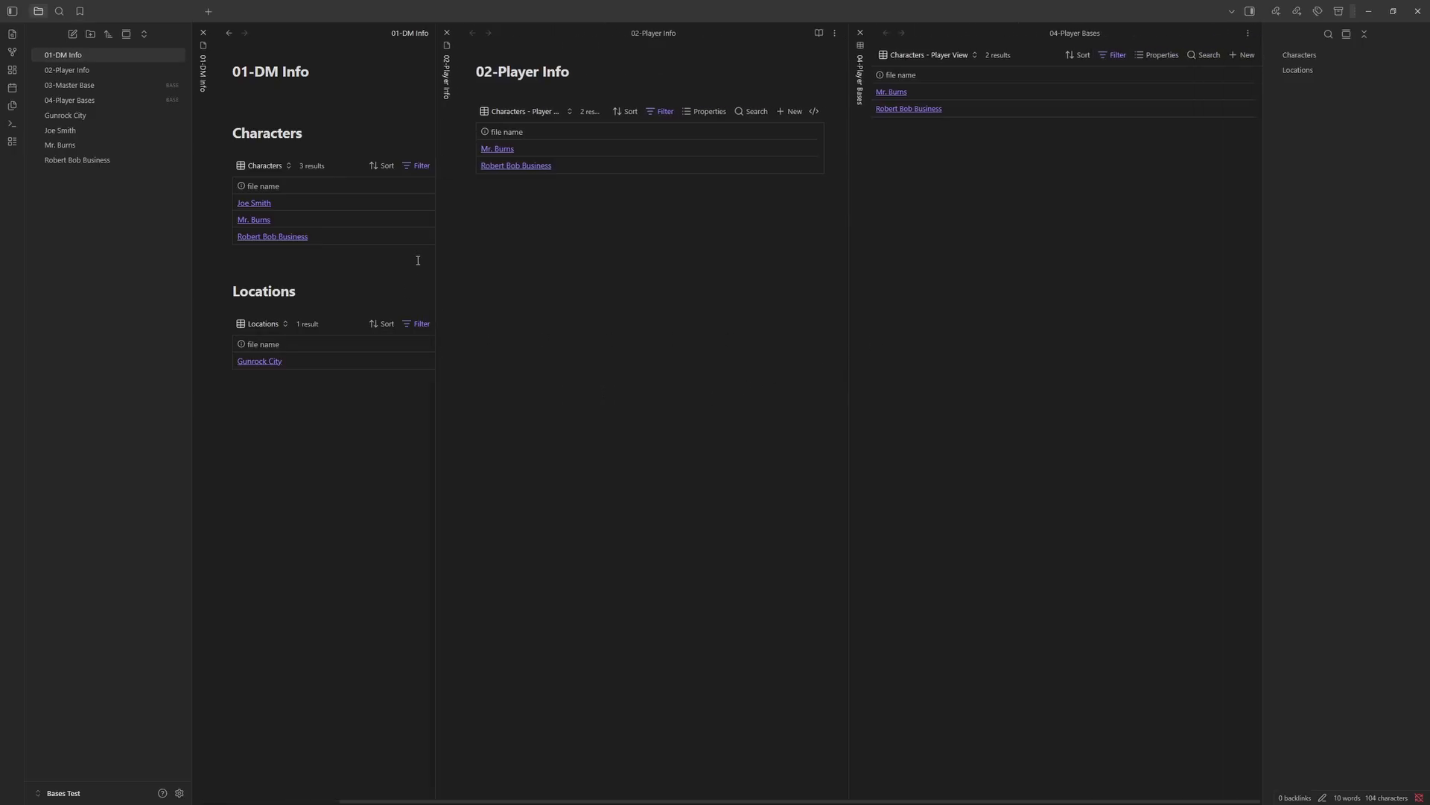
scroll(417, 258, left, 4)
scroll(417, 259, right, 4)
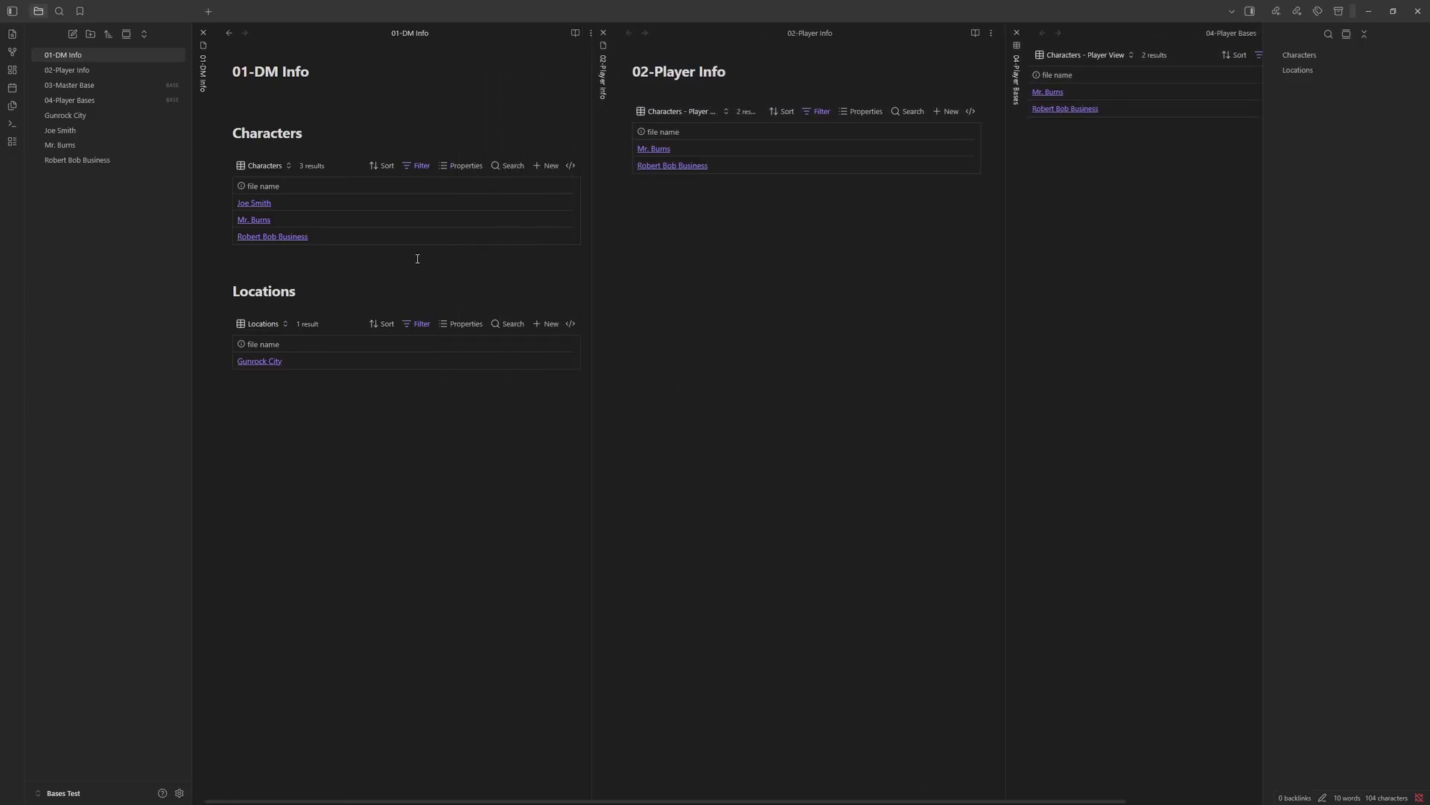
scroll(410, 264, left, 4)
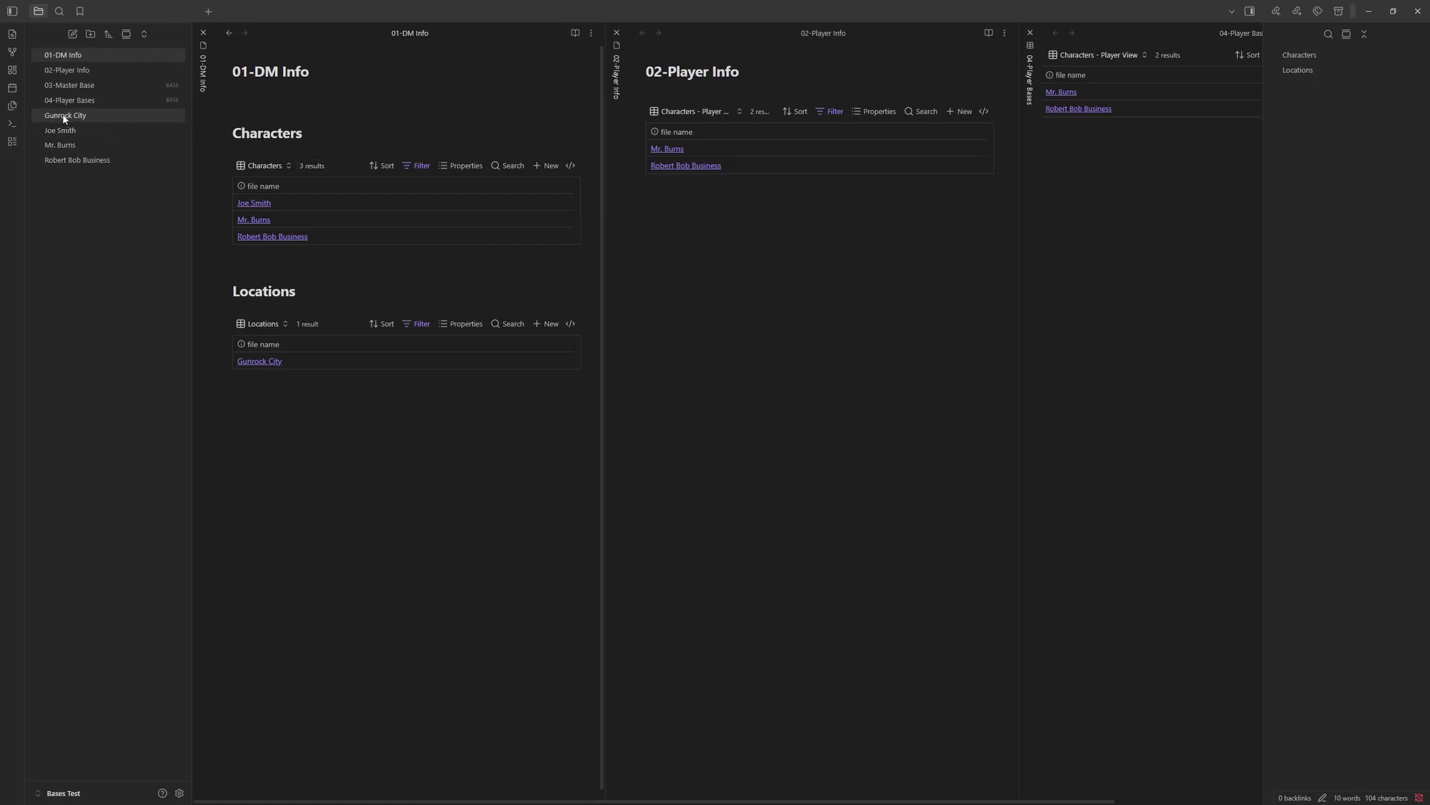
- Open Gunrock City and the two character notes listed after it as additional tabs in the stack
right_click(115, 115)
click(124, 123)
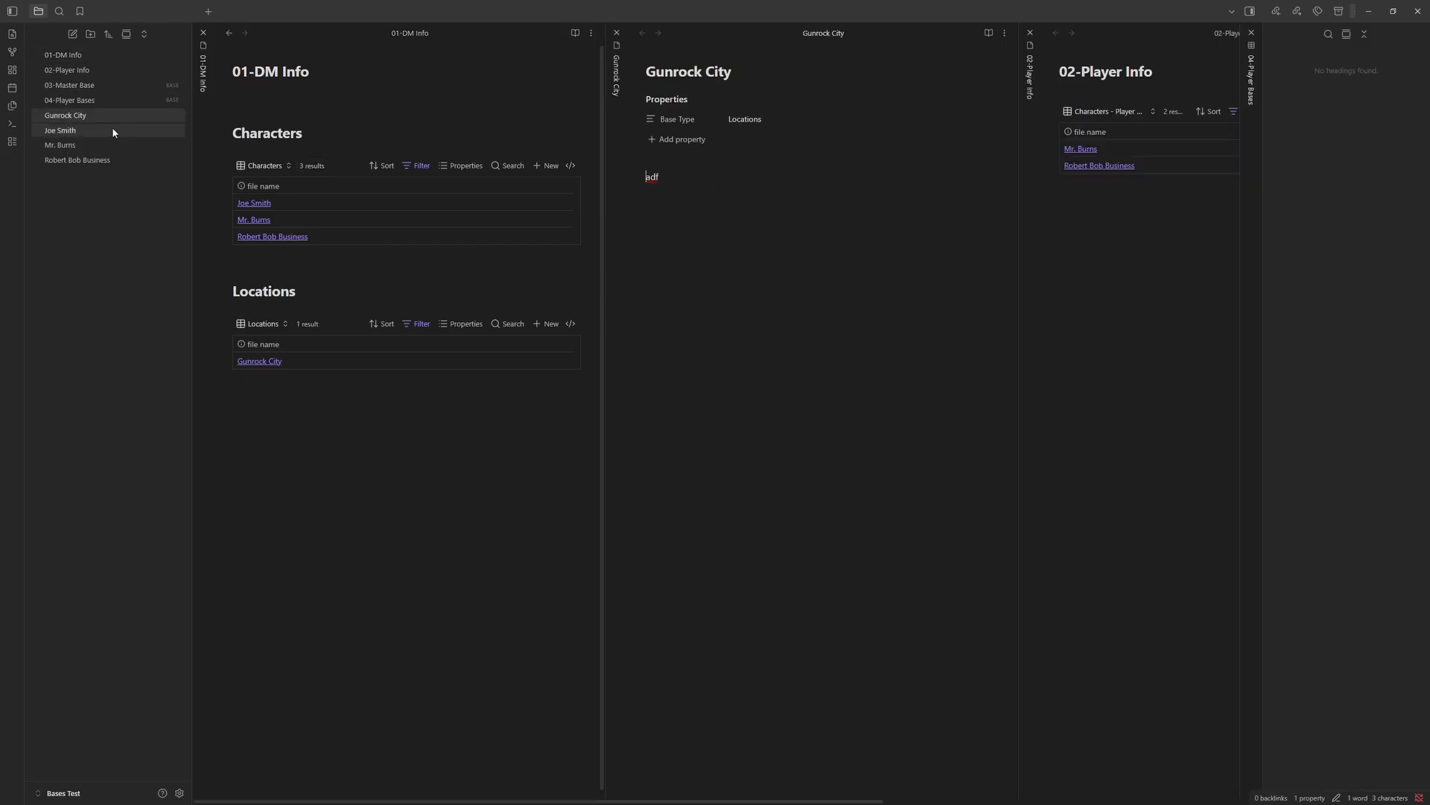
right_click(75, 136)
click(86, 146)
right_click(73, 143)
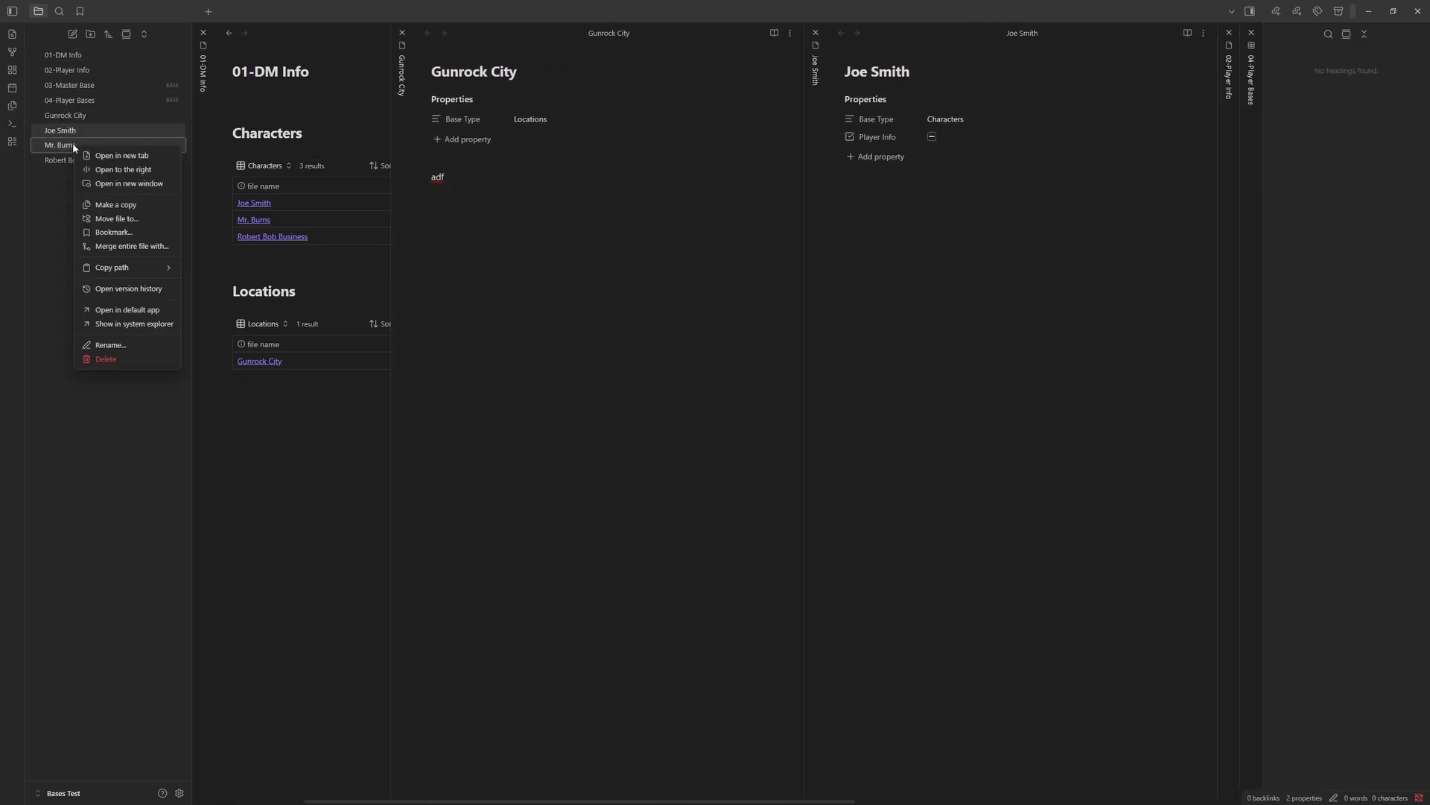
click(88, 154)
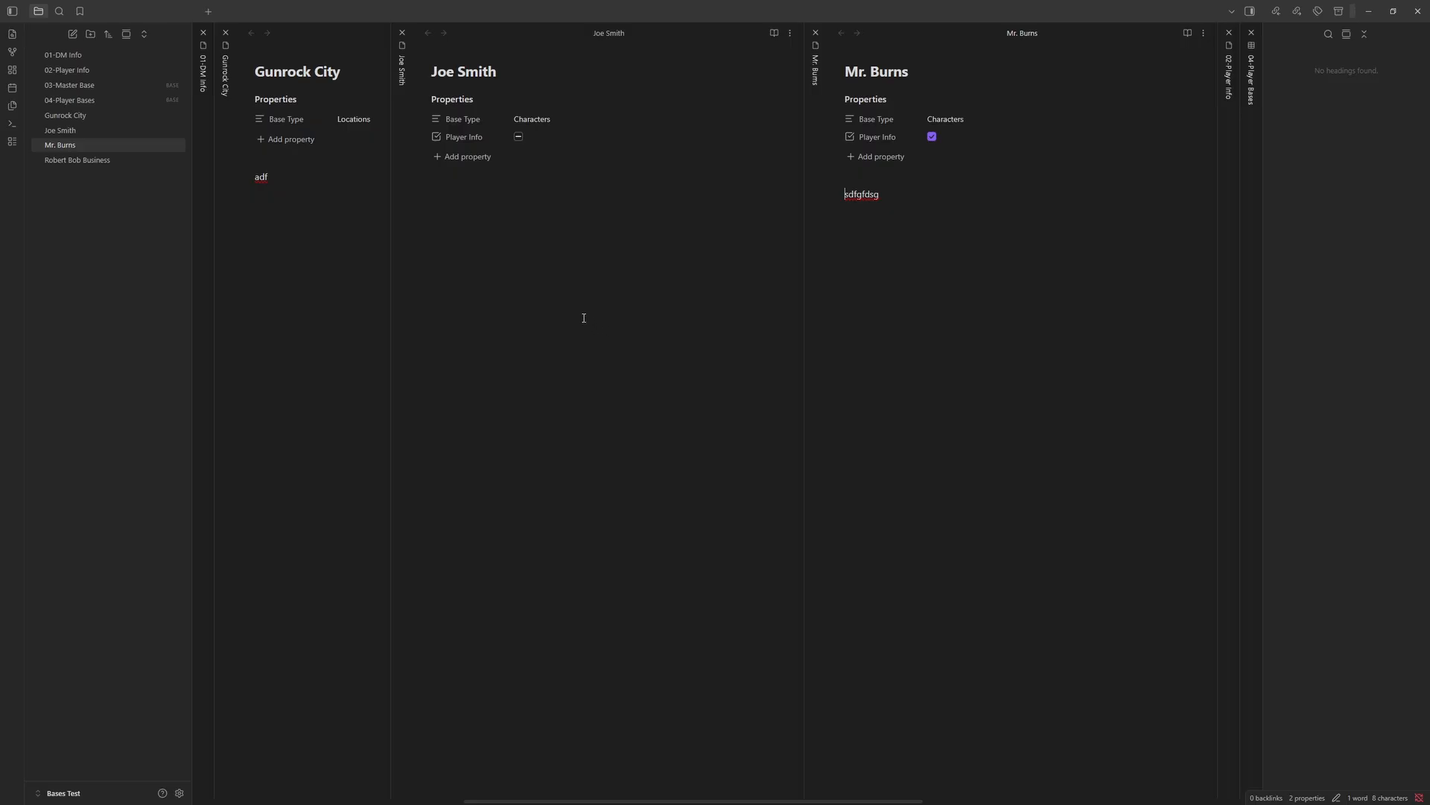
- Look through the stacked notes from 01-DM Info to 04-Player Bases and back to examine how the stack slides
scroll(569, 302, right, 5)
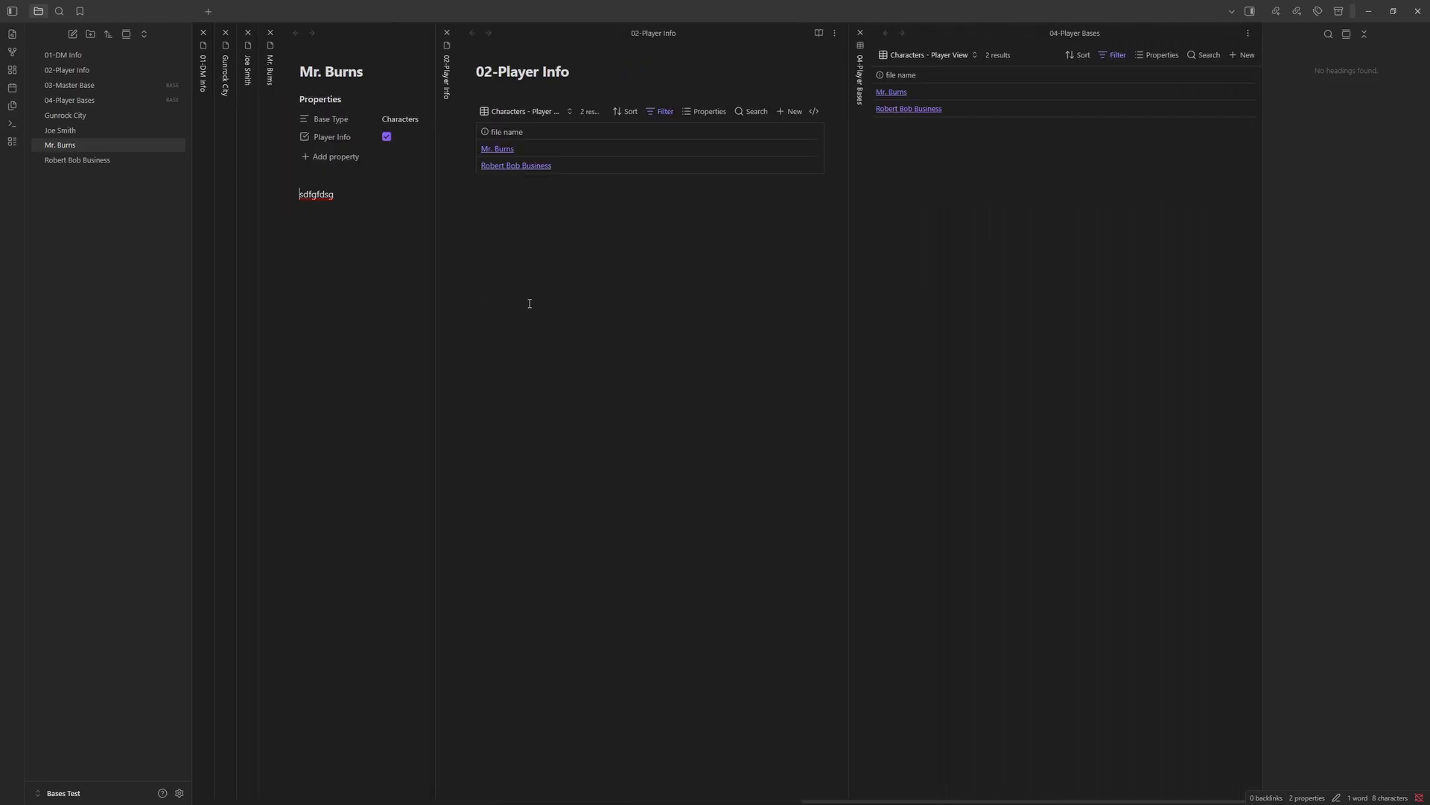
scroll(519, 306, left, 3)
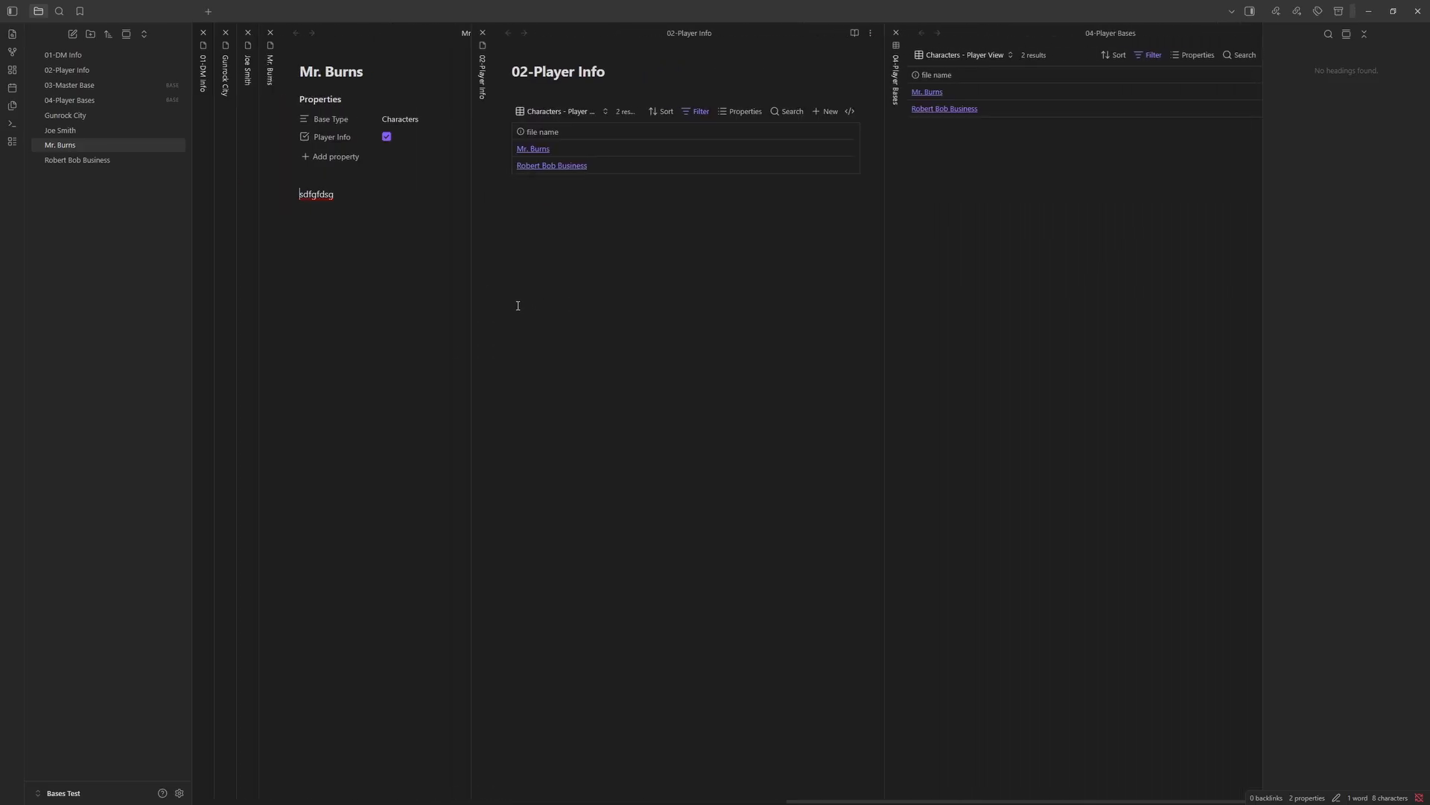
scroll(497, 307, left, 5)
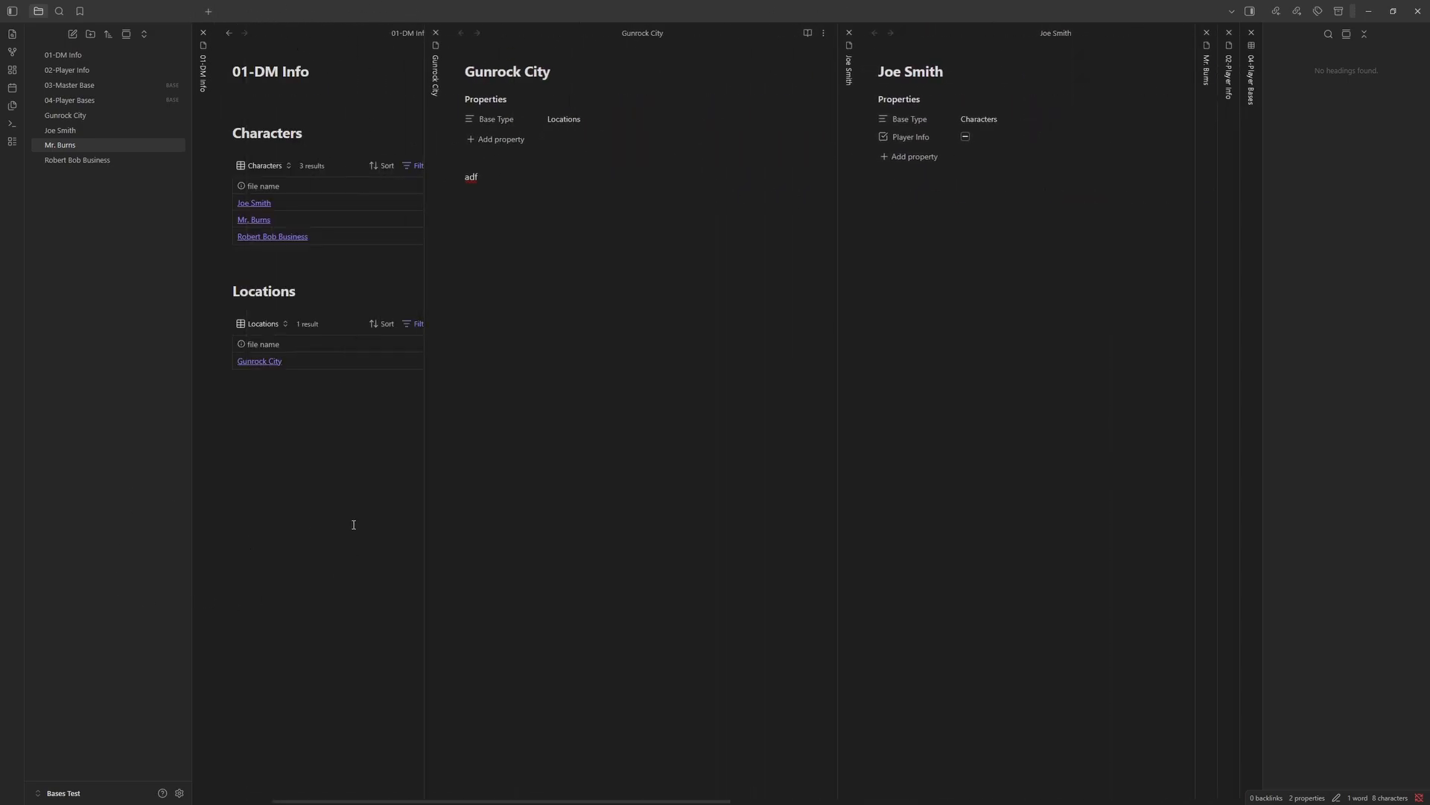
scroll(357, 525, left, 2)
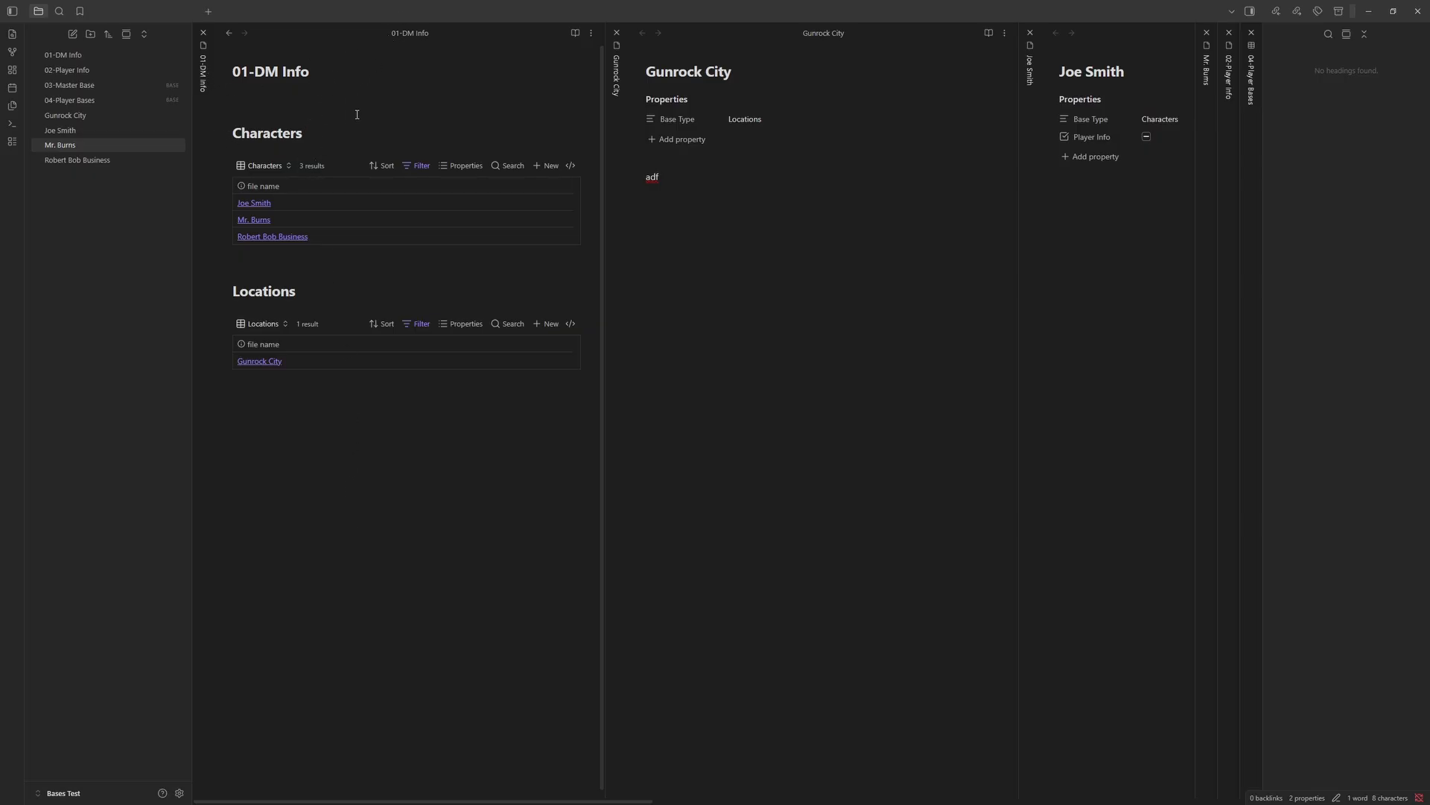
scroll(383, 231, right, 10)
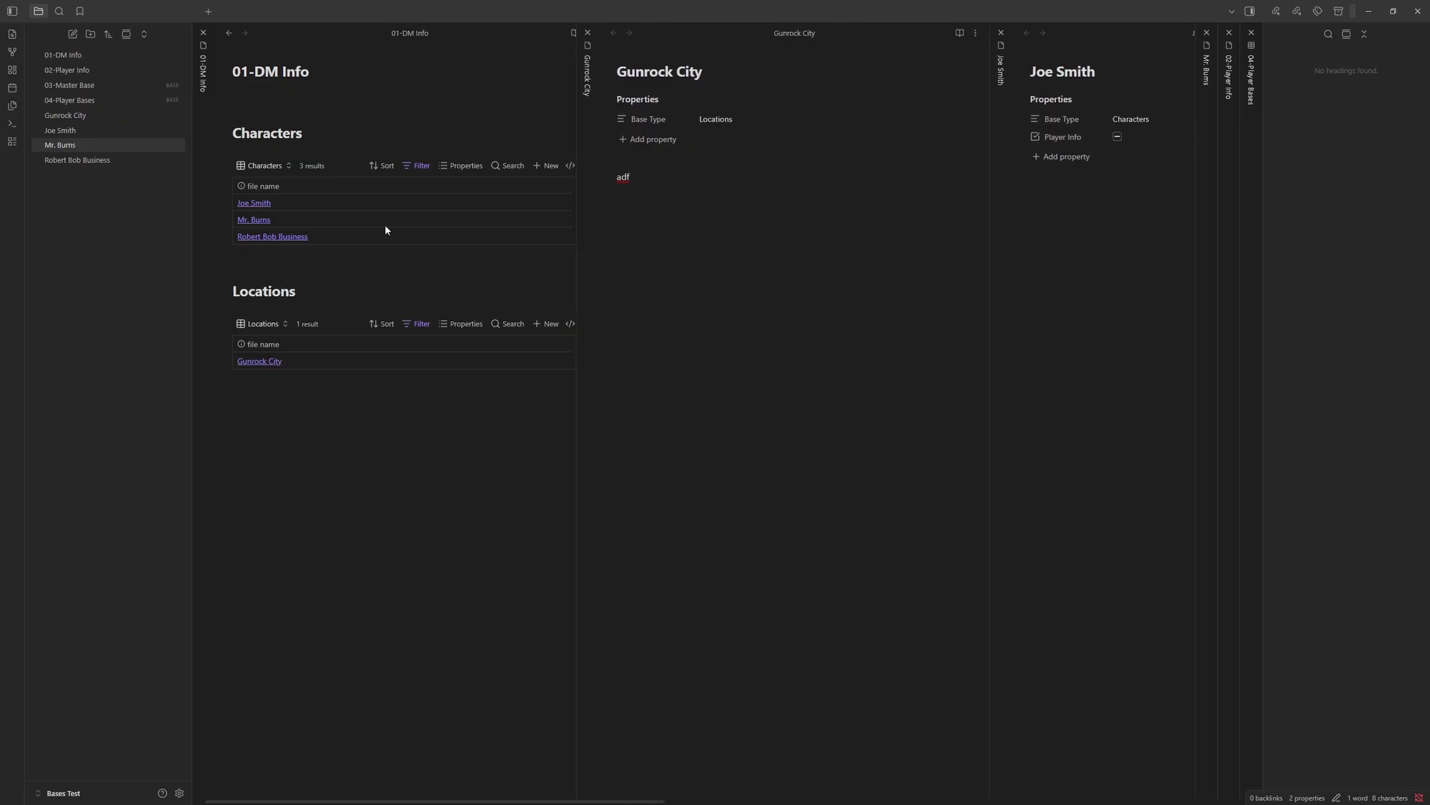
scroll(382, 228, right, 5)
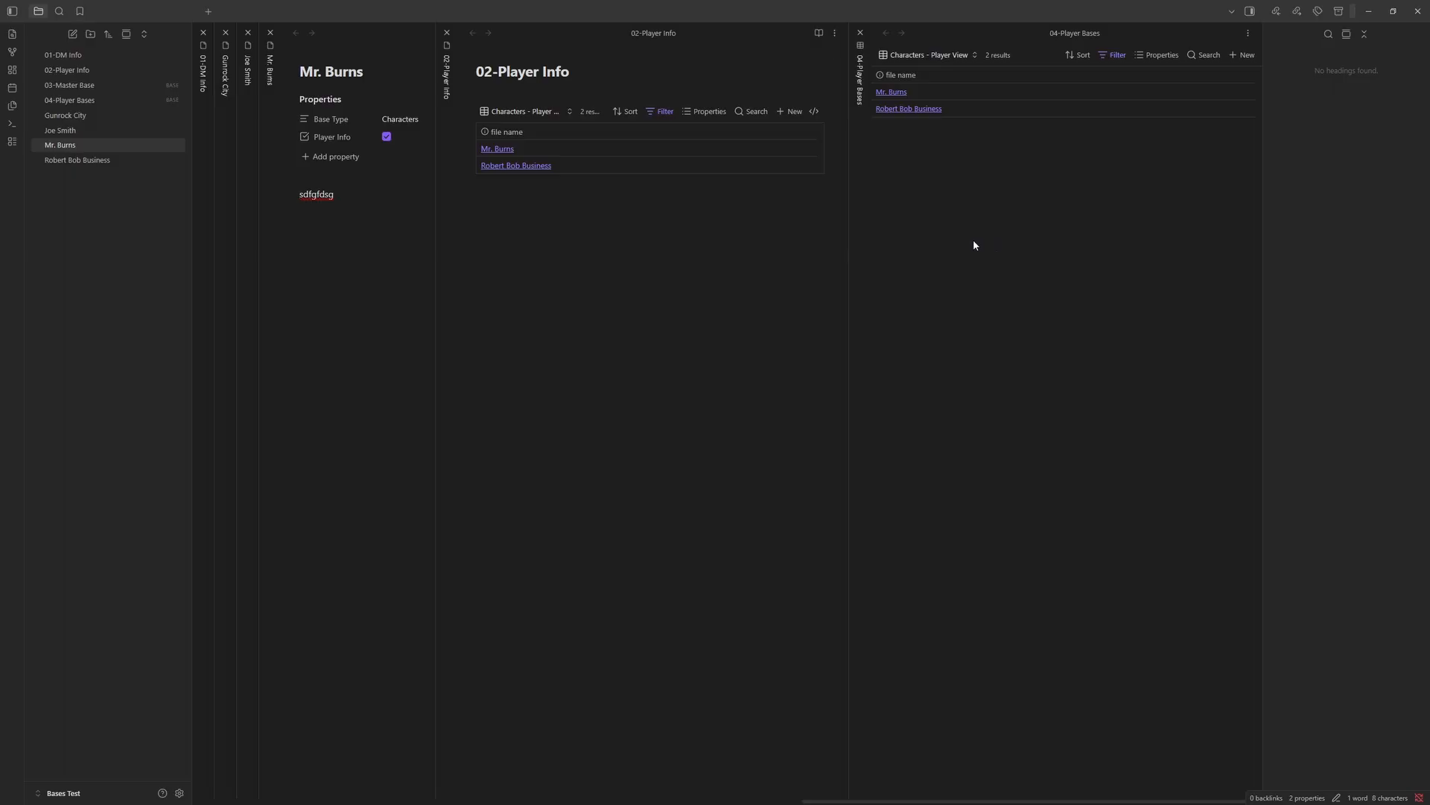
scroll(557, 298, left, 5)
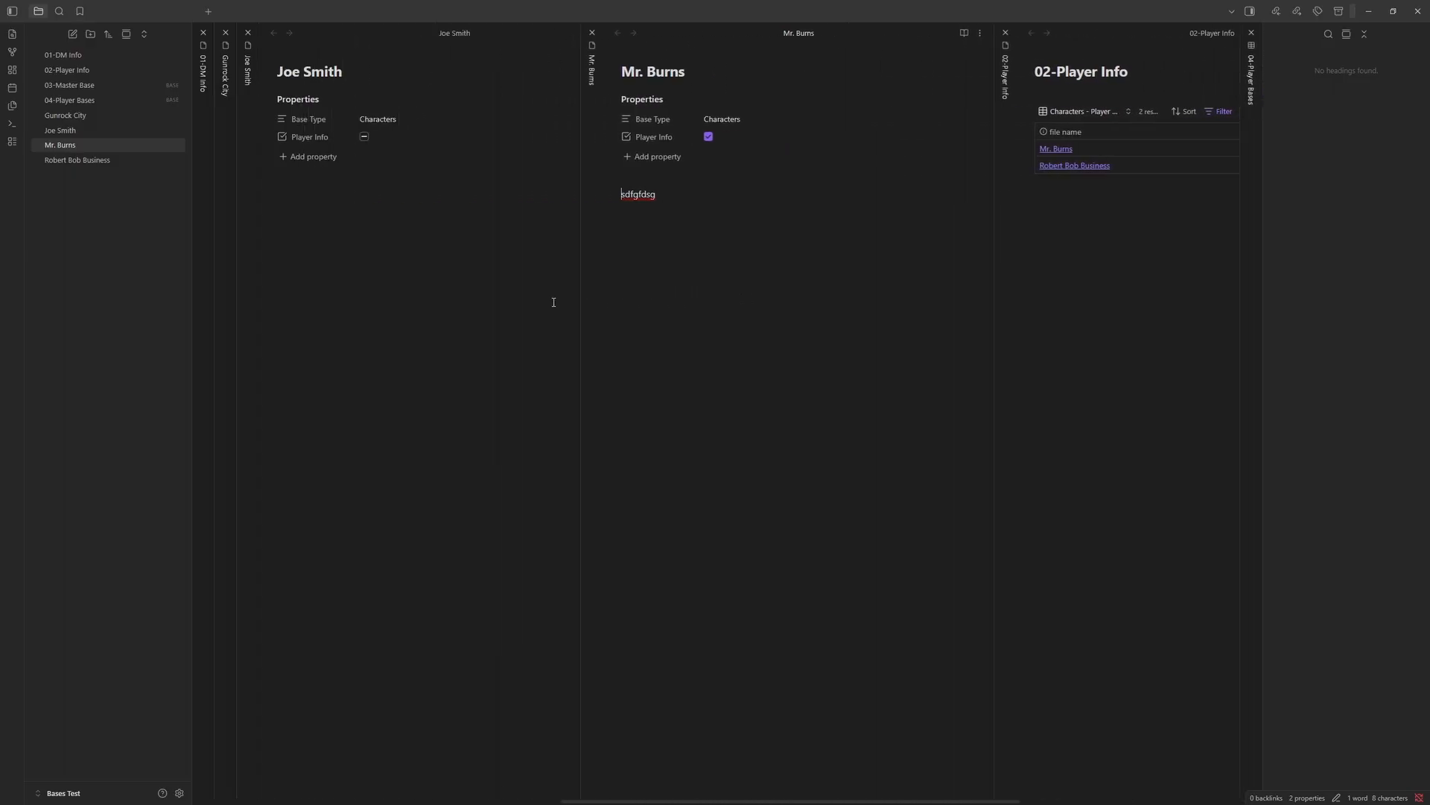
scroll(553, 301, left, 10)
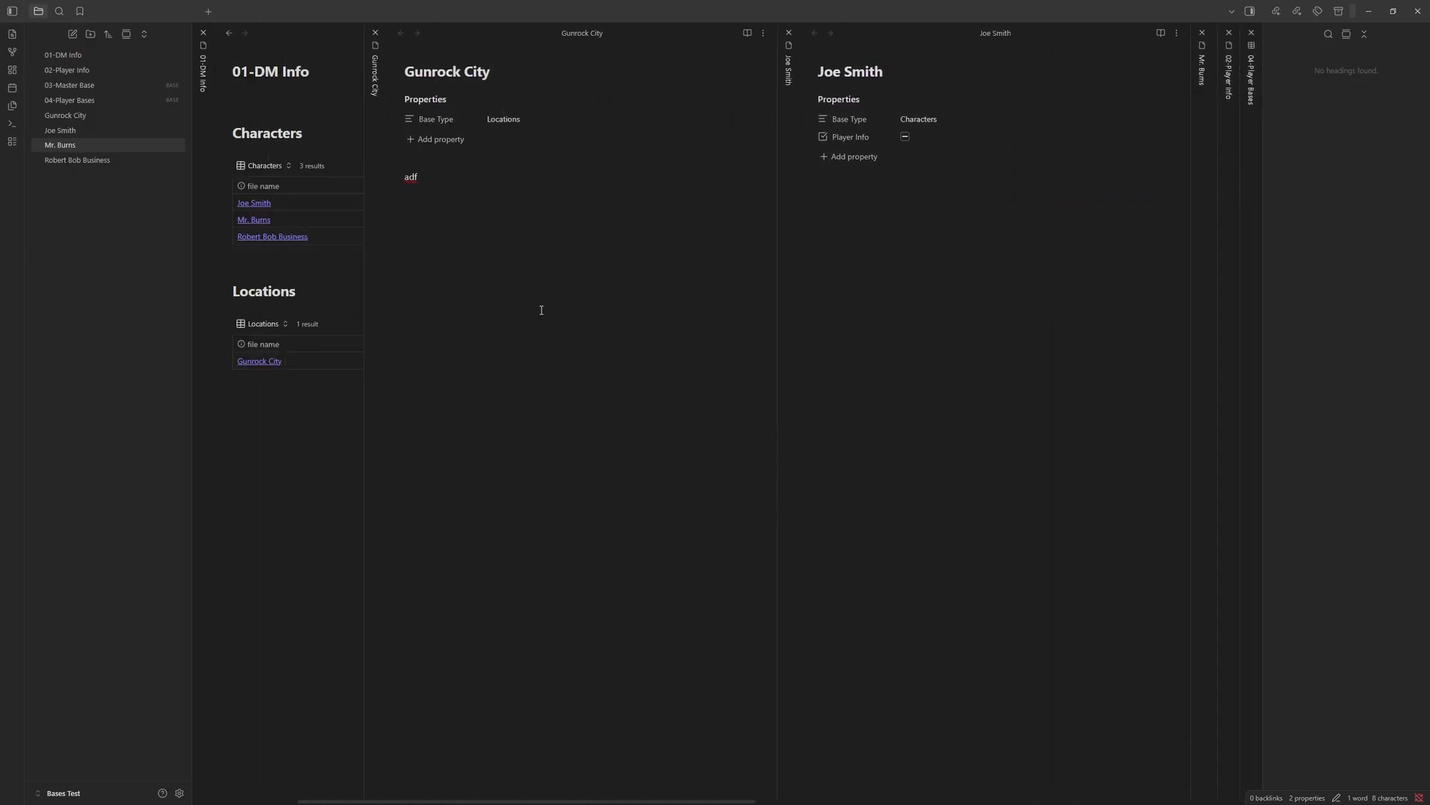
scroll(542, 310, left, 5)
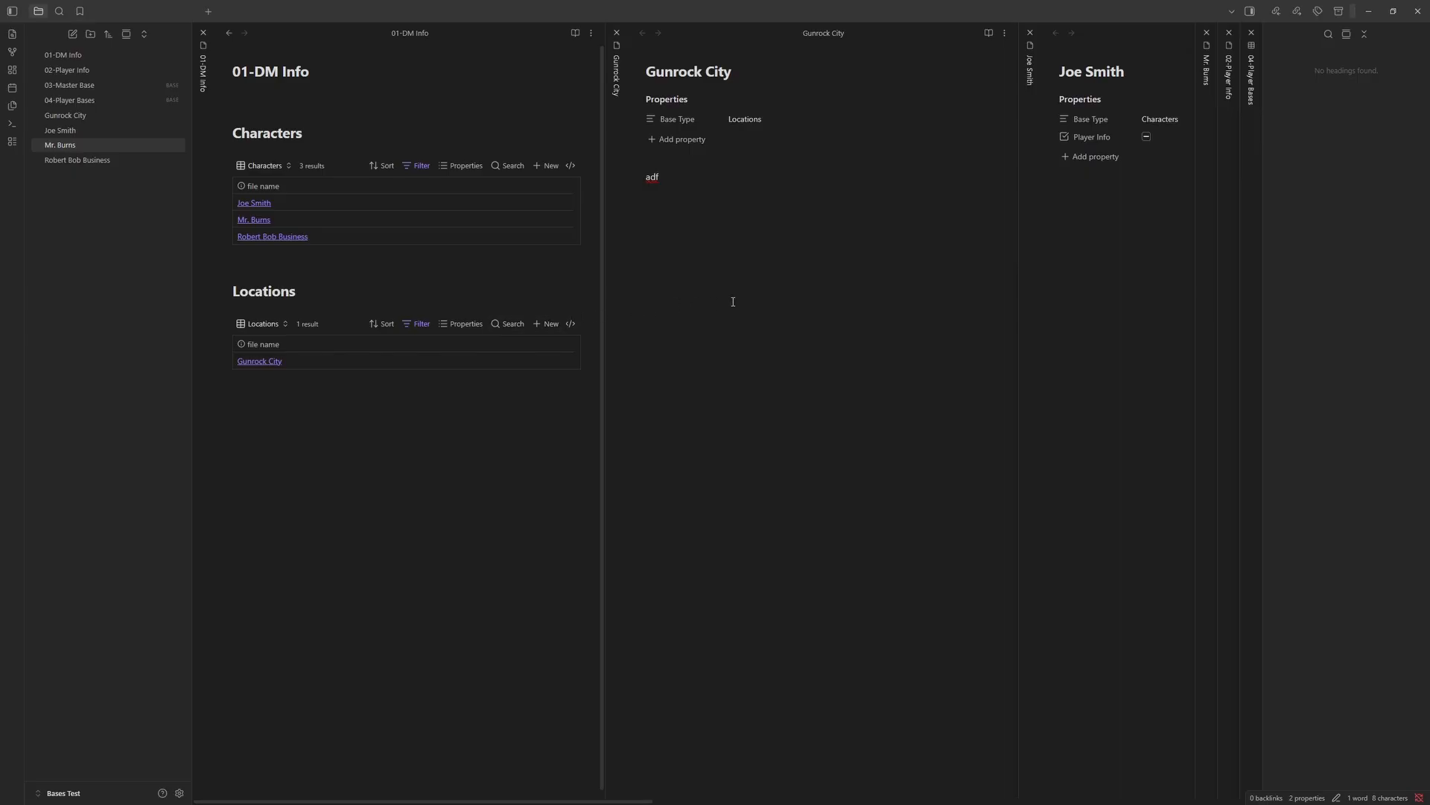
scroll(733, 302, right, 10)
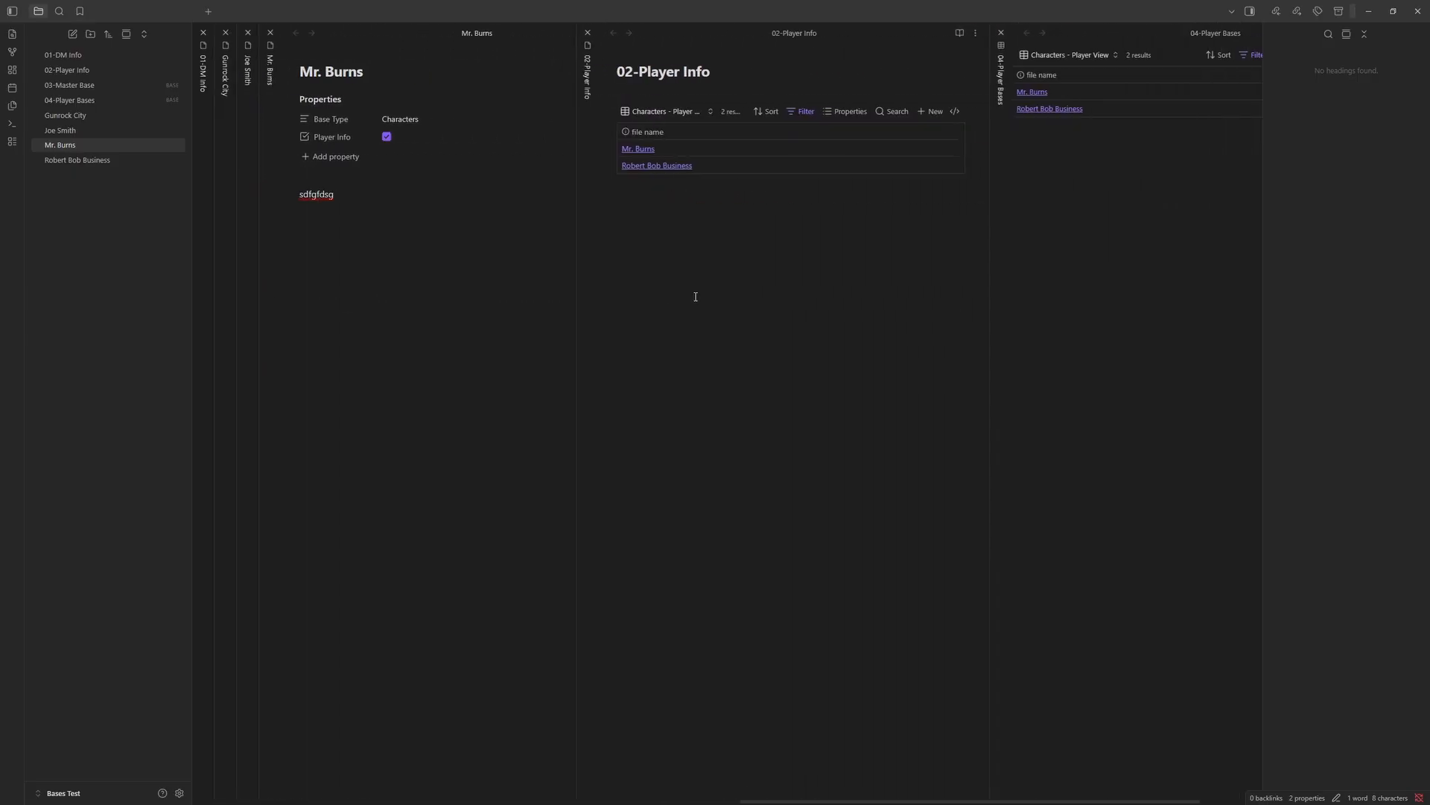
- Bring the character note after Gunrock City, and 02-Player Info, into view within the stack to examine how collapsed notes expand
scroll(696, 297, right, 2)
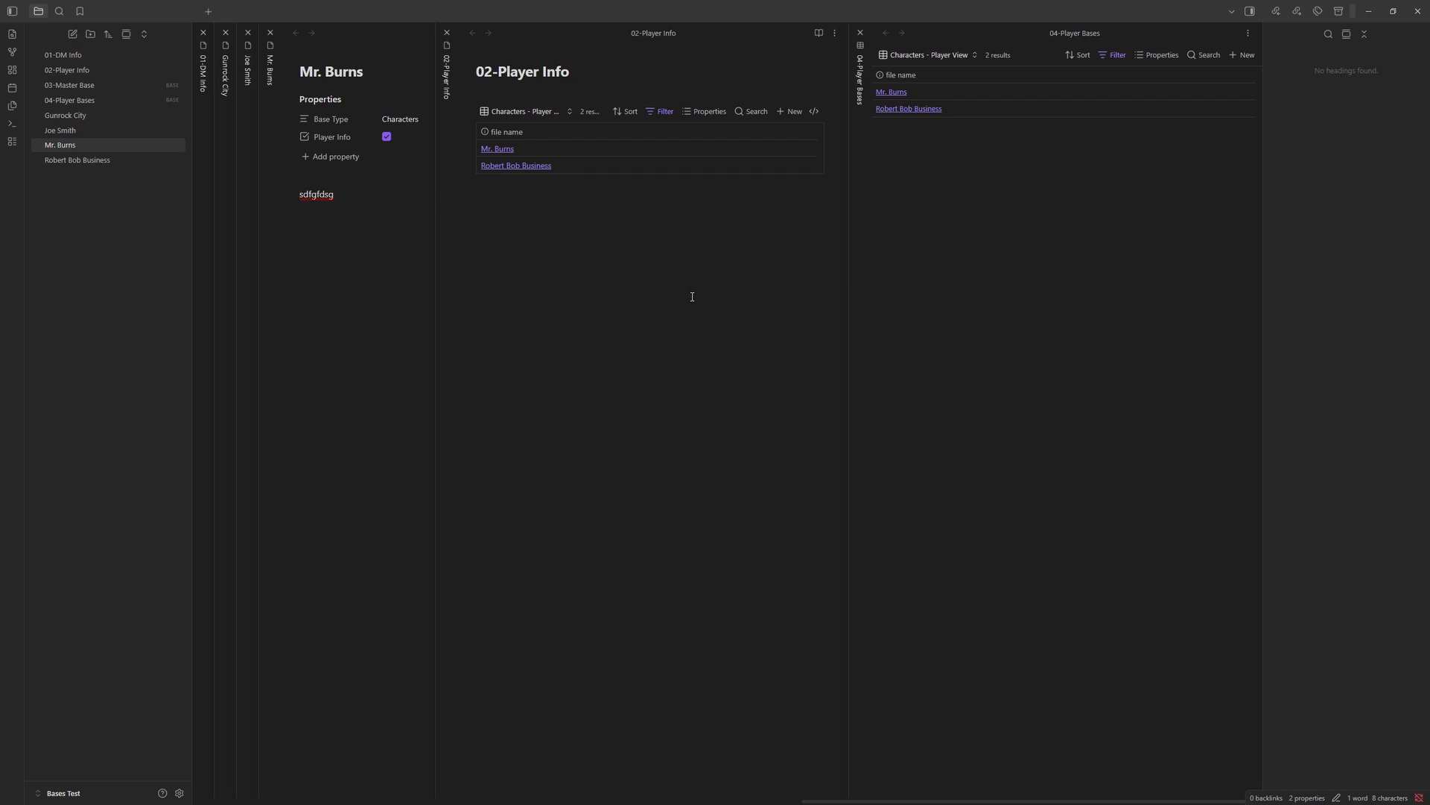
click(249, 78)
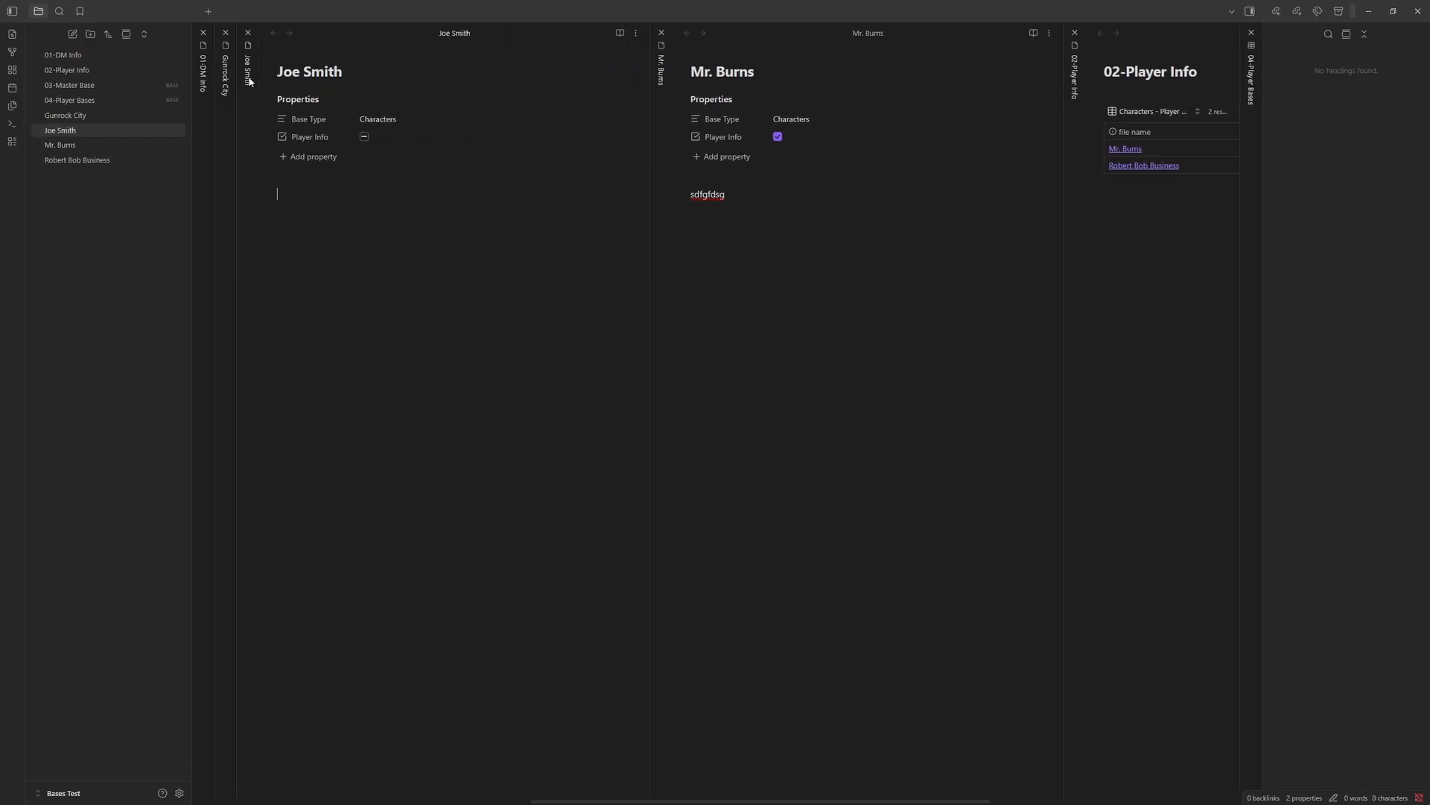
scroll(444, 296, left, 4)
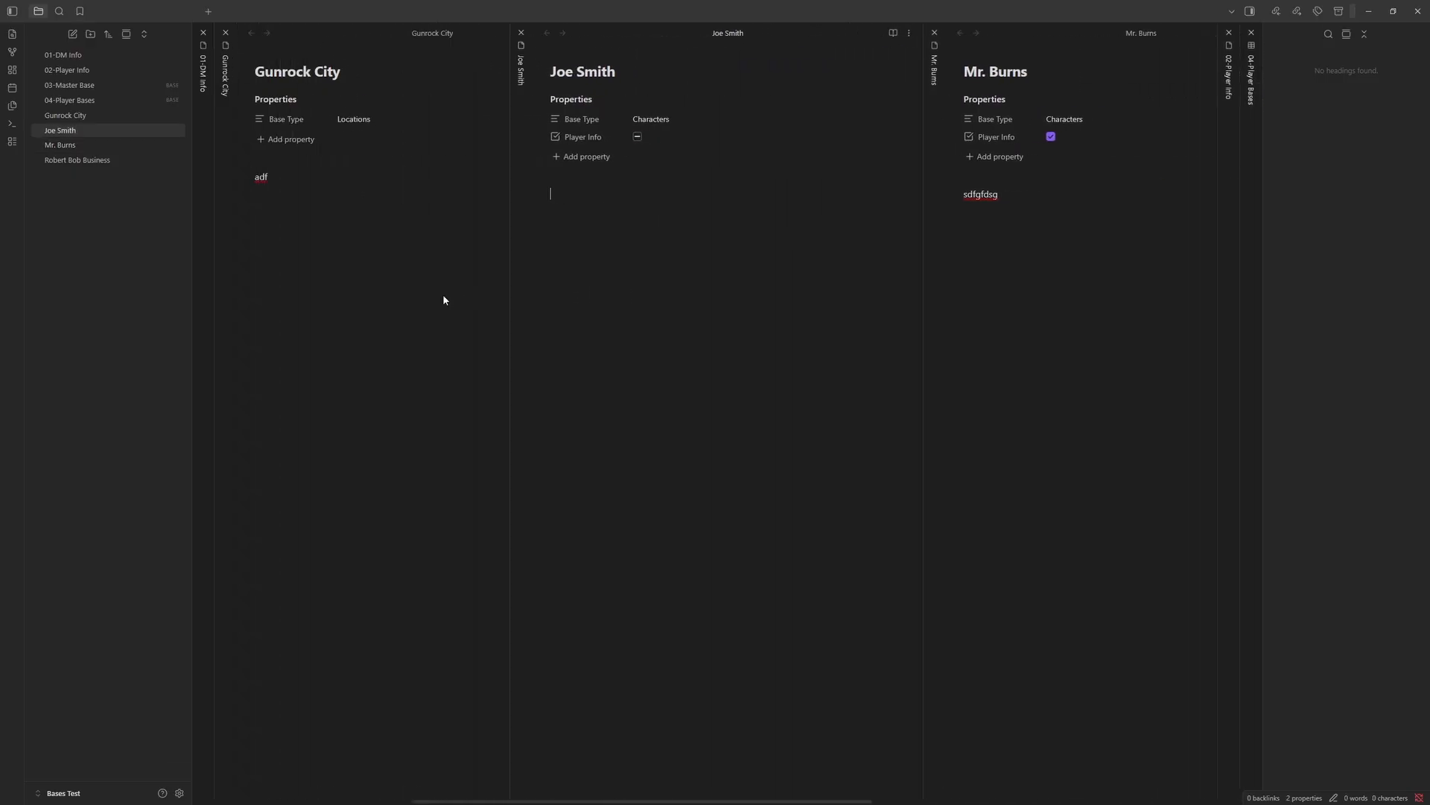
click(1229, 76)
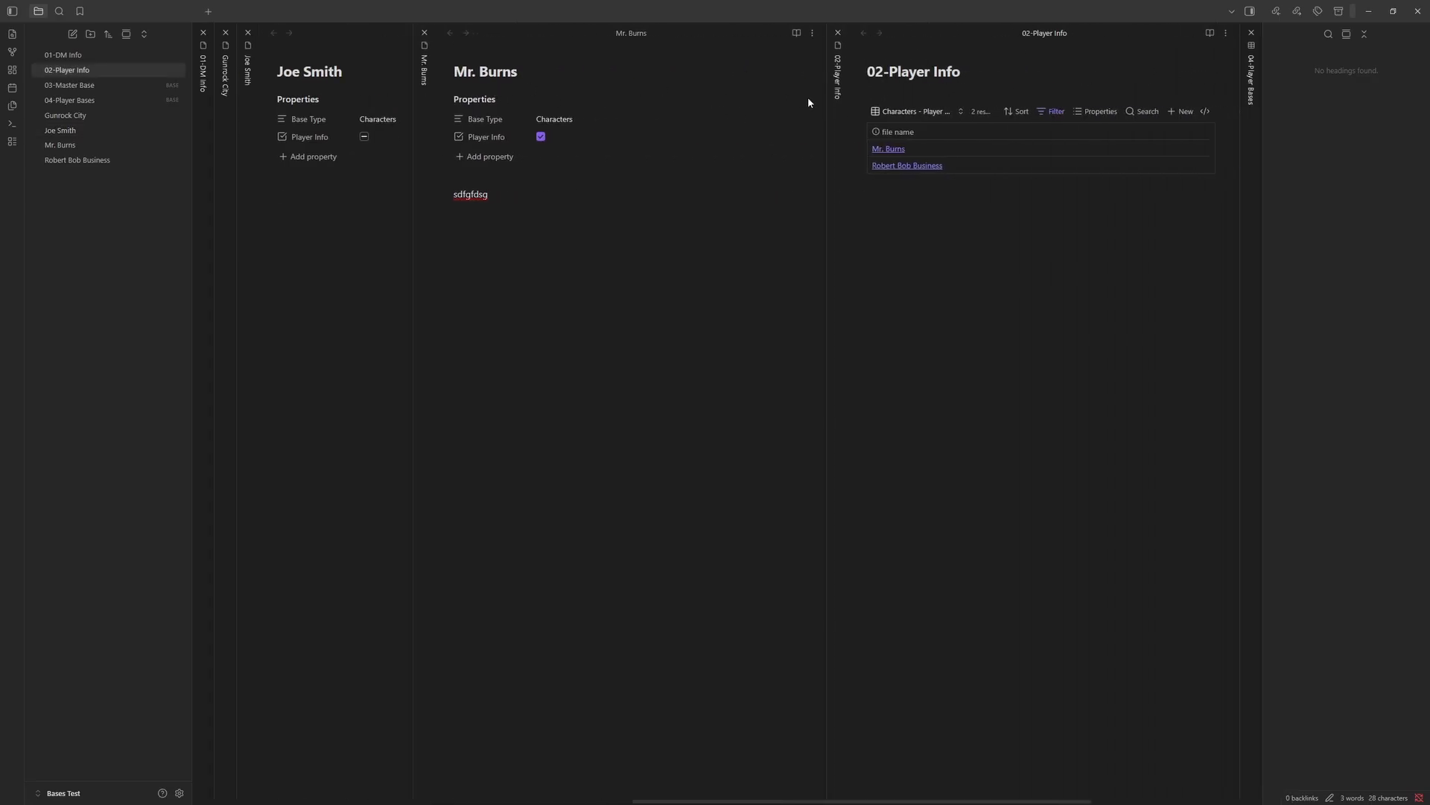
scroll(409, 255, right, 3)
scroll(408, 258, left, 3)
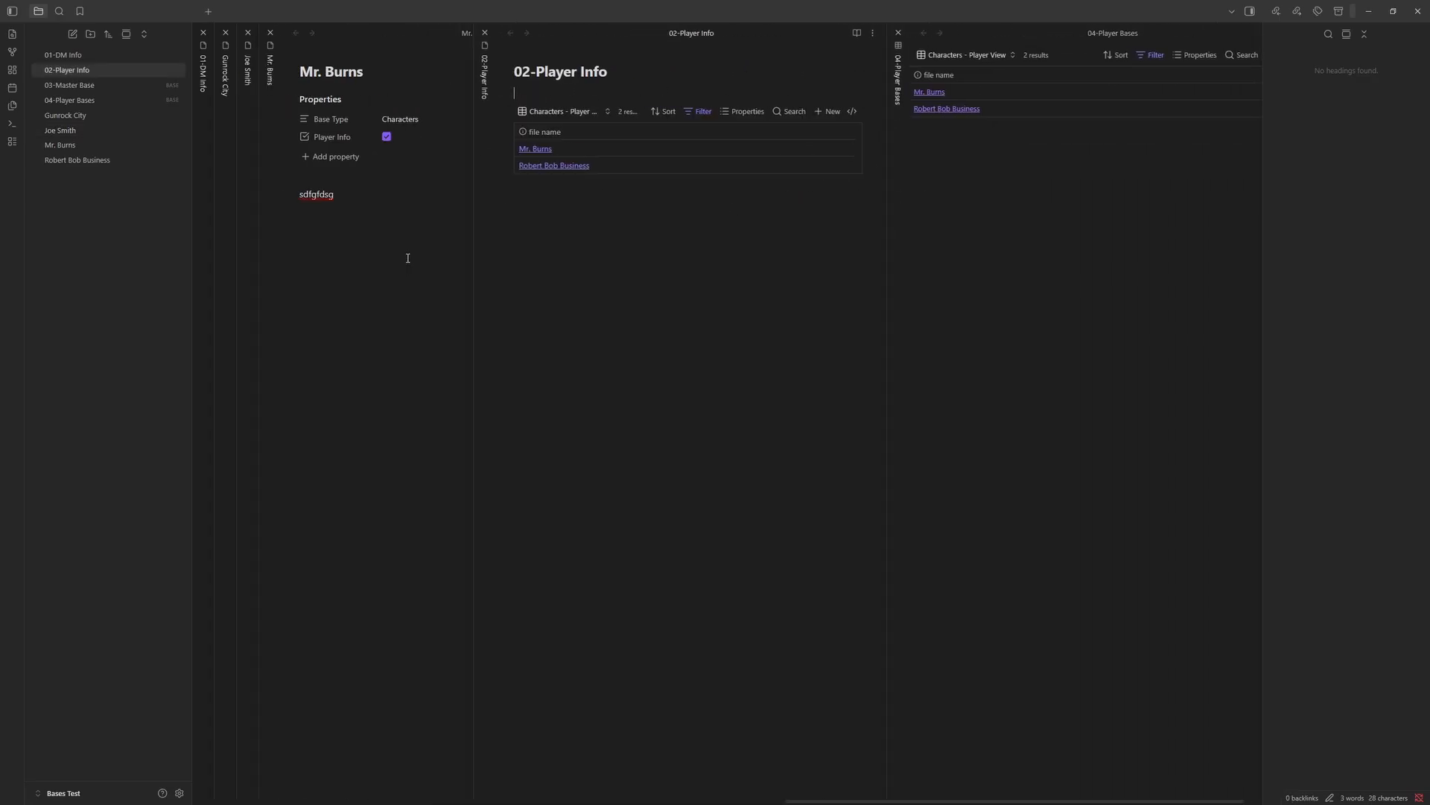
- Look back and forth across the whole stack, from 01-DM Info to 04-Player Bases, to compare the stacked notes
scroll(407, 258, left, 5)
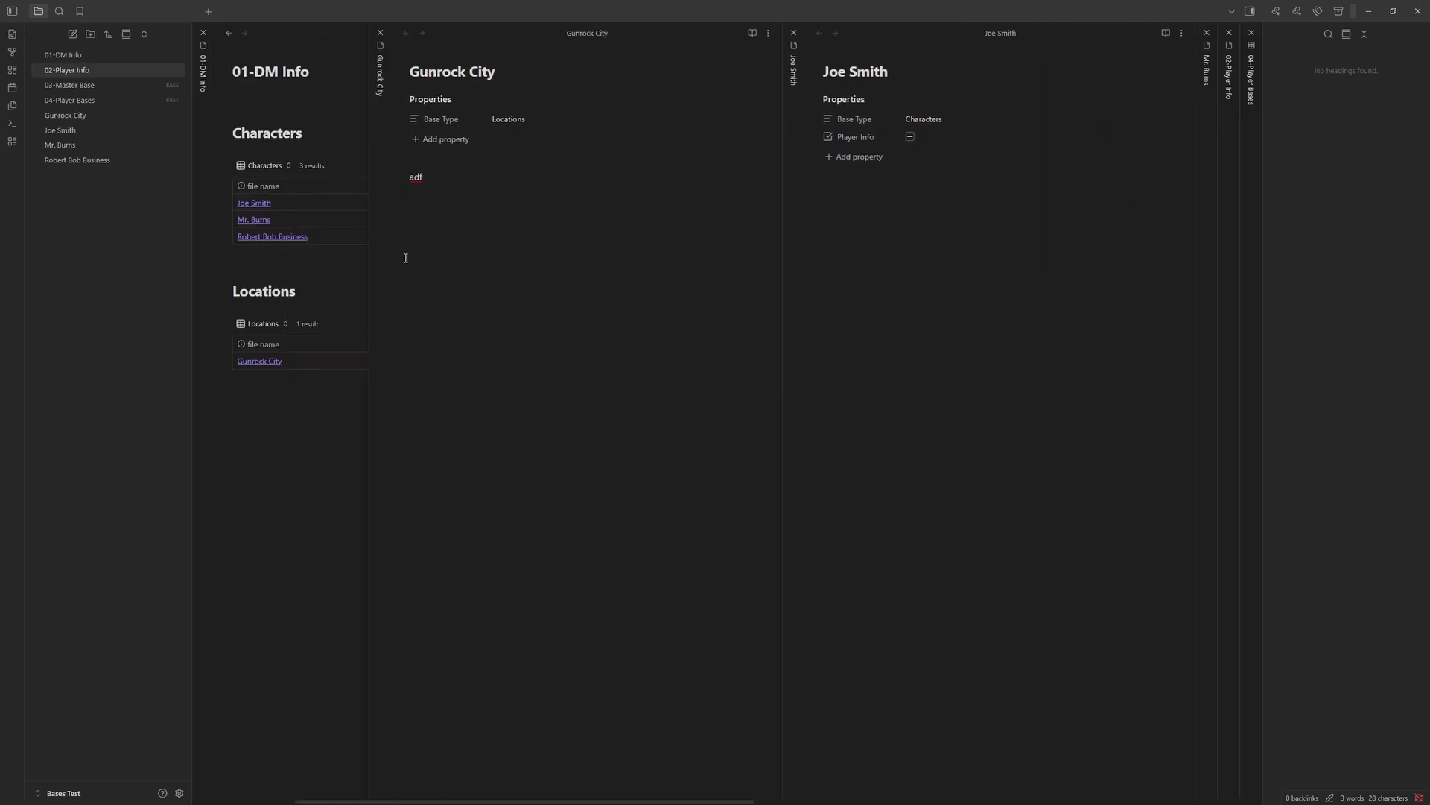
scroll(405, 258, right, 4)
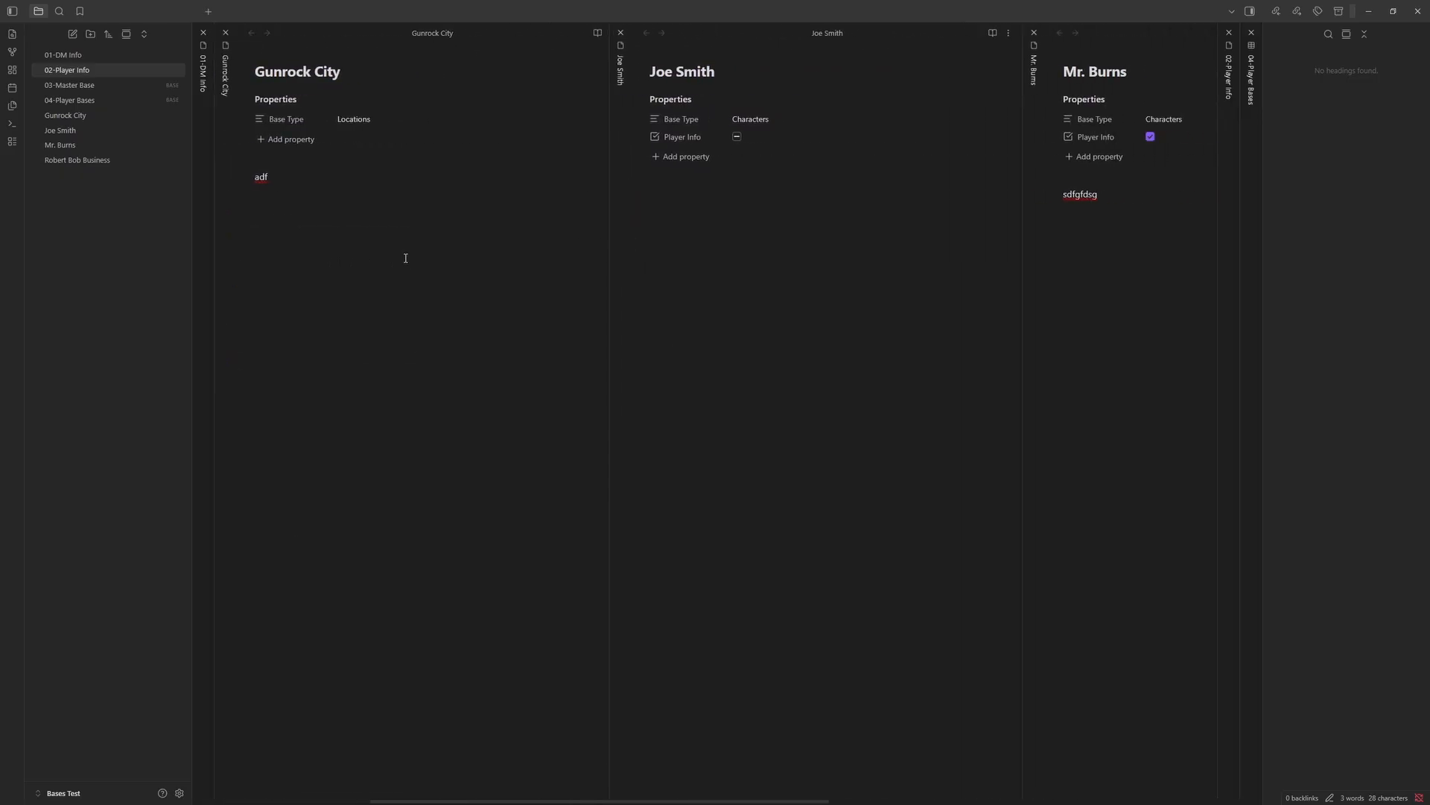
scroll(405, 257, right, 2)
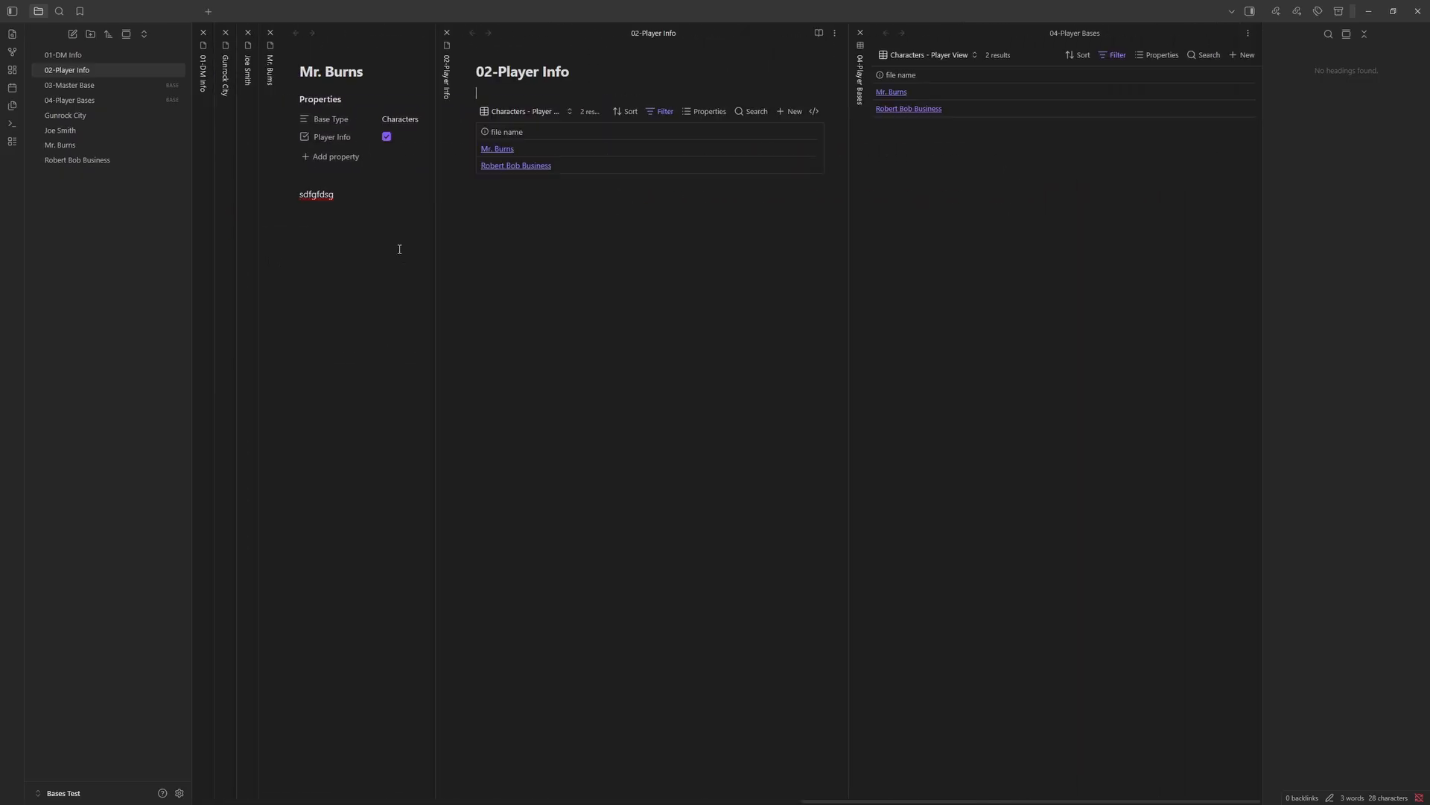
scroll(601, 288, left, 5)
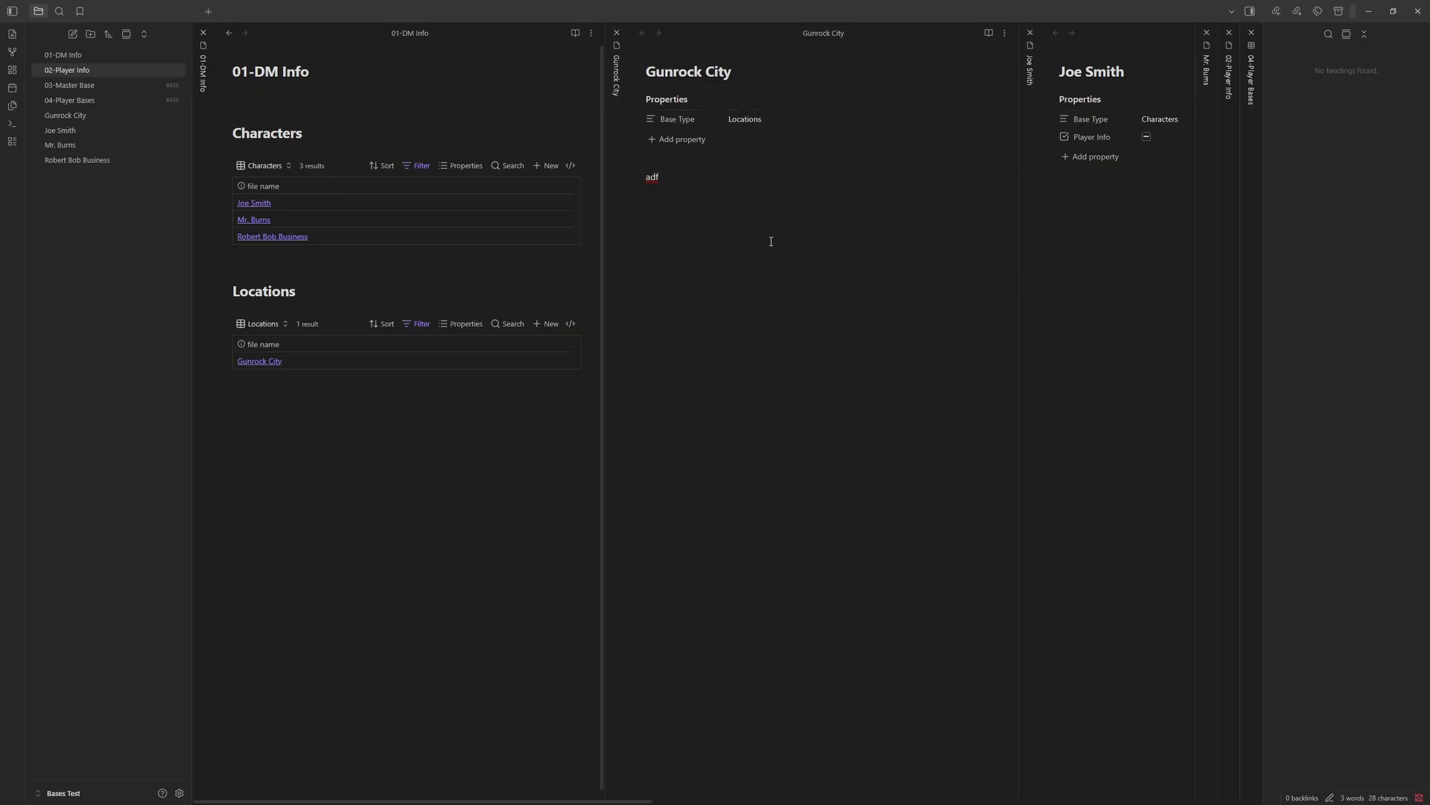
scroll(767, 240, right, 10)
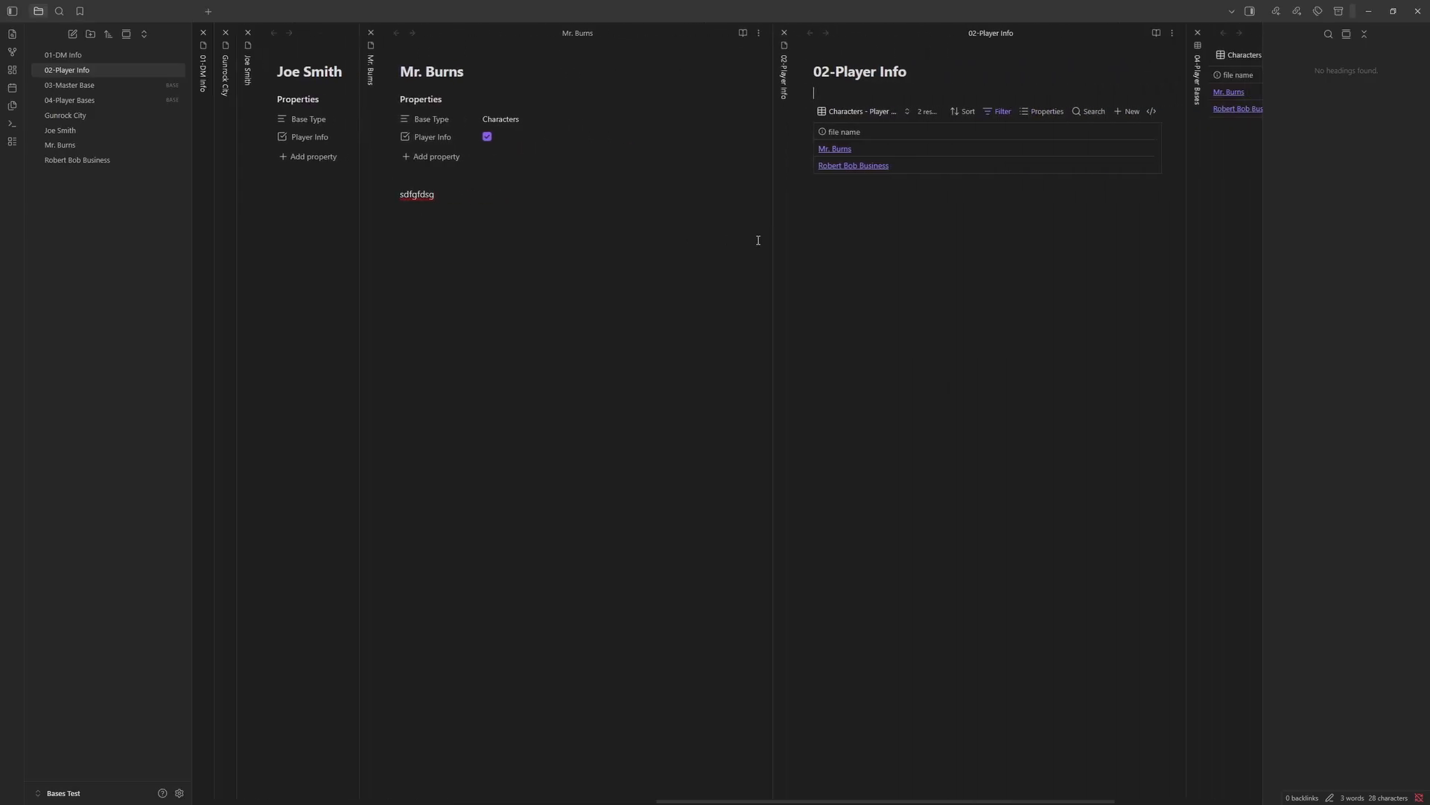
scroll(757, 240, right, 5)
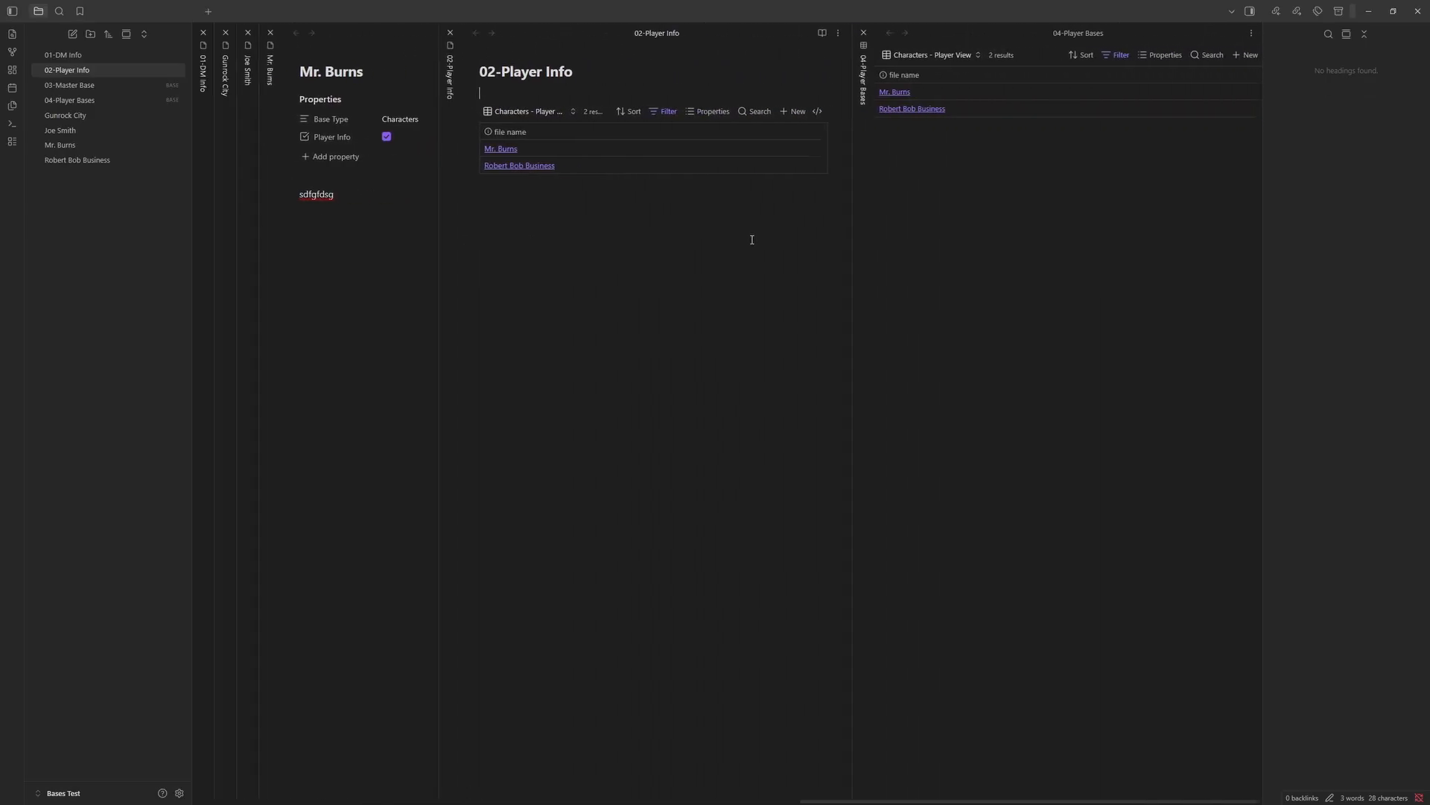
scroll(751, 240, left, 10)
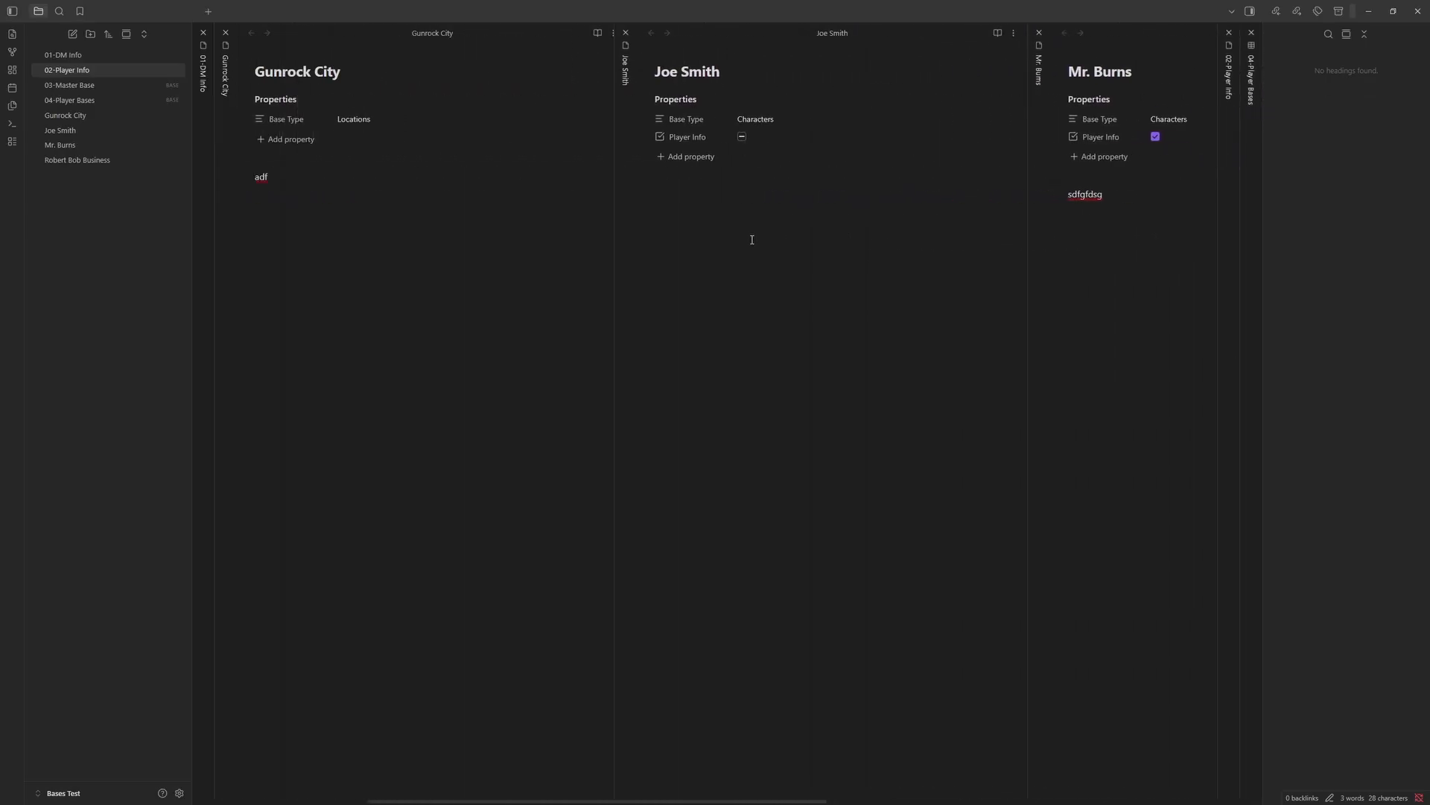
scroll(751, 238, left, 5)
scroll(749, 236, right, 10)
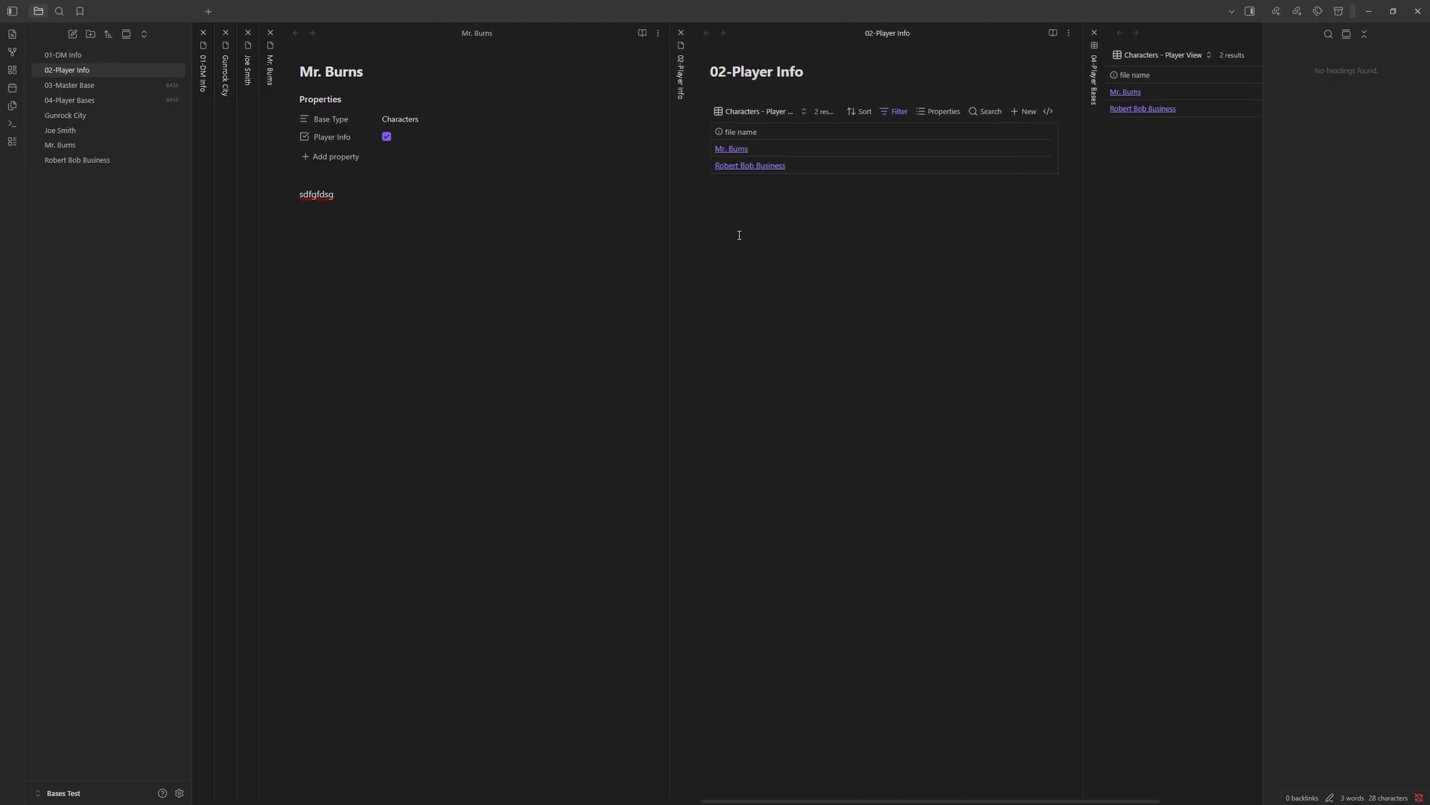
scroll(739, 235, left, 10)
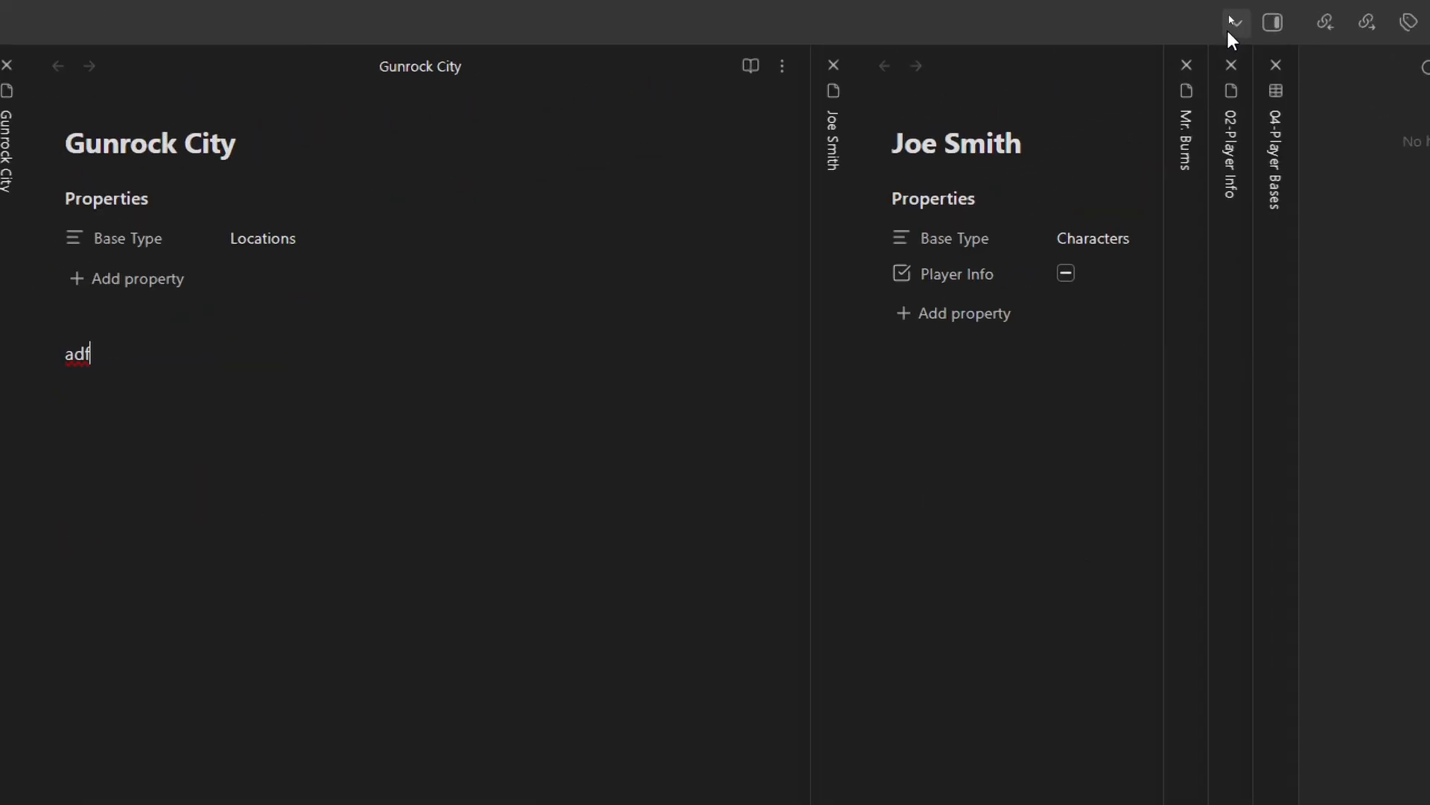
- Unstack the open tabs, and open the 01-DM Info note
click(1236, 21)
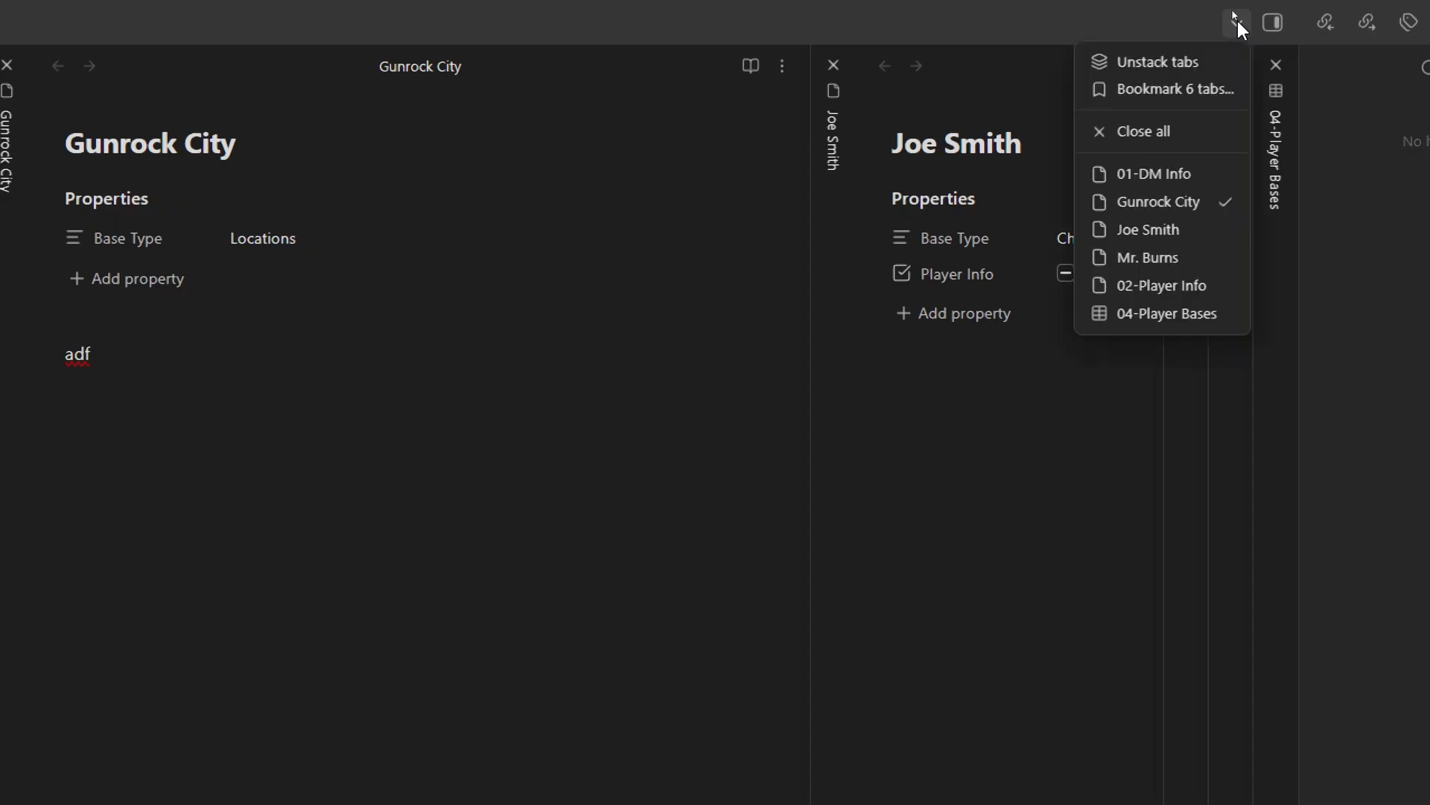
click(1167, 75)
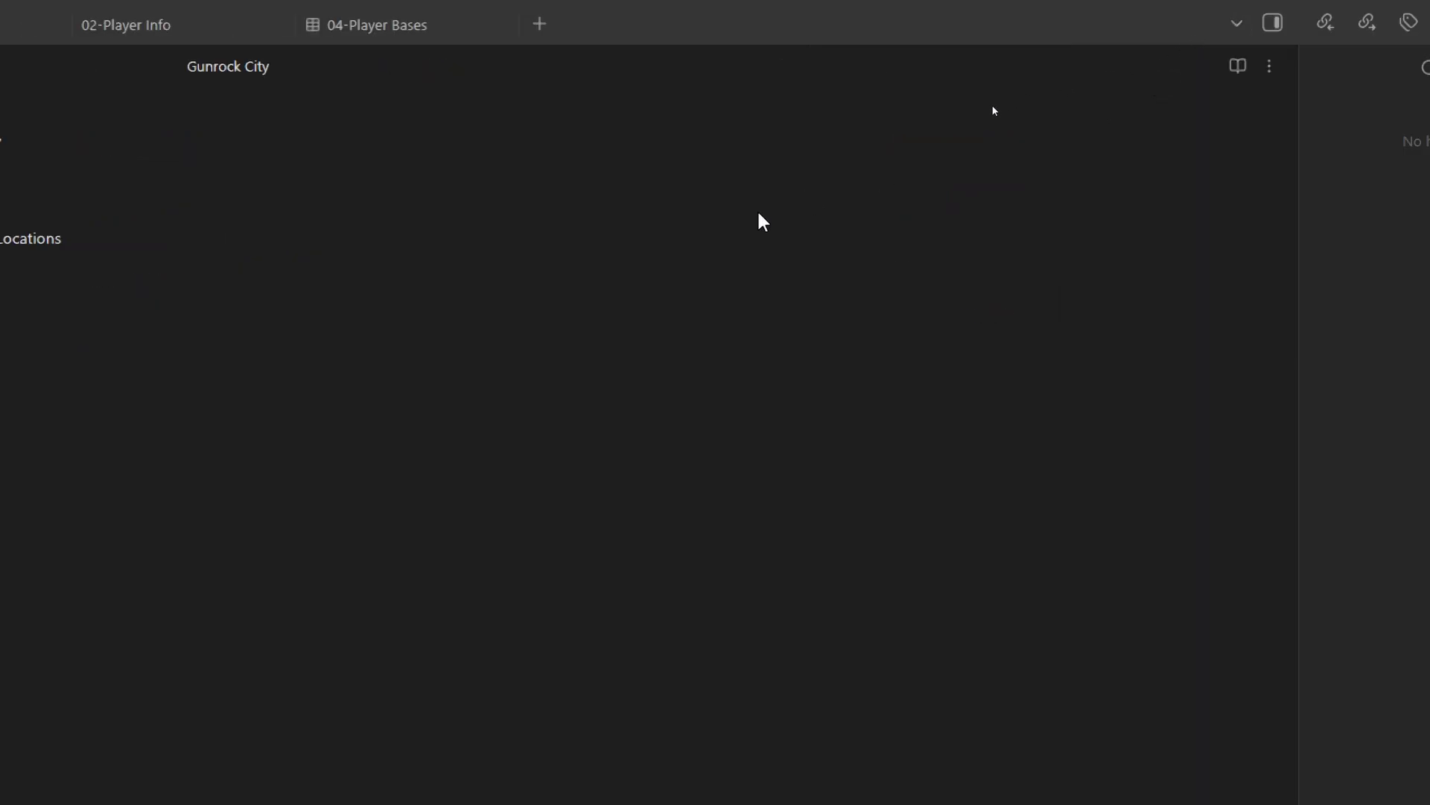
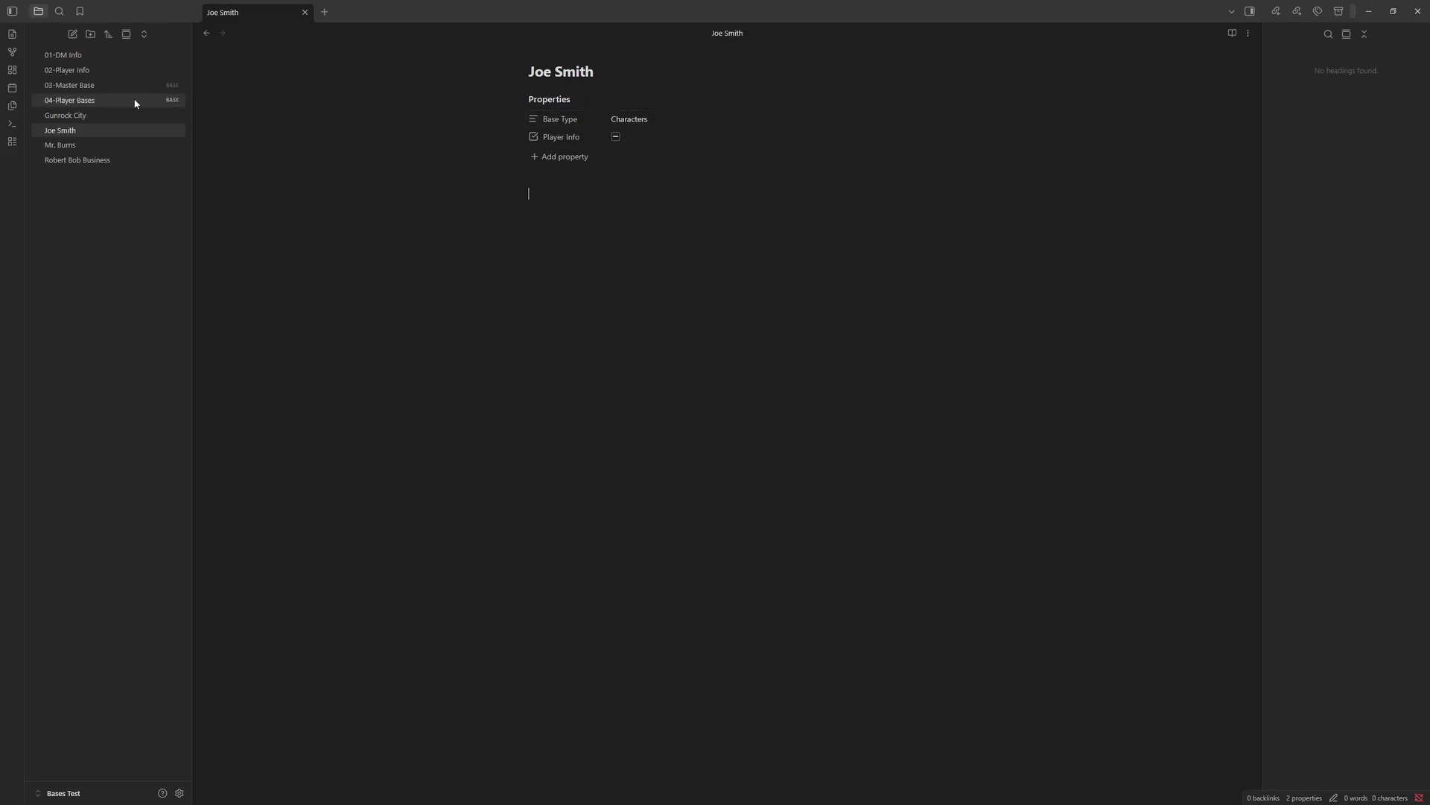
click(77, 55)
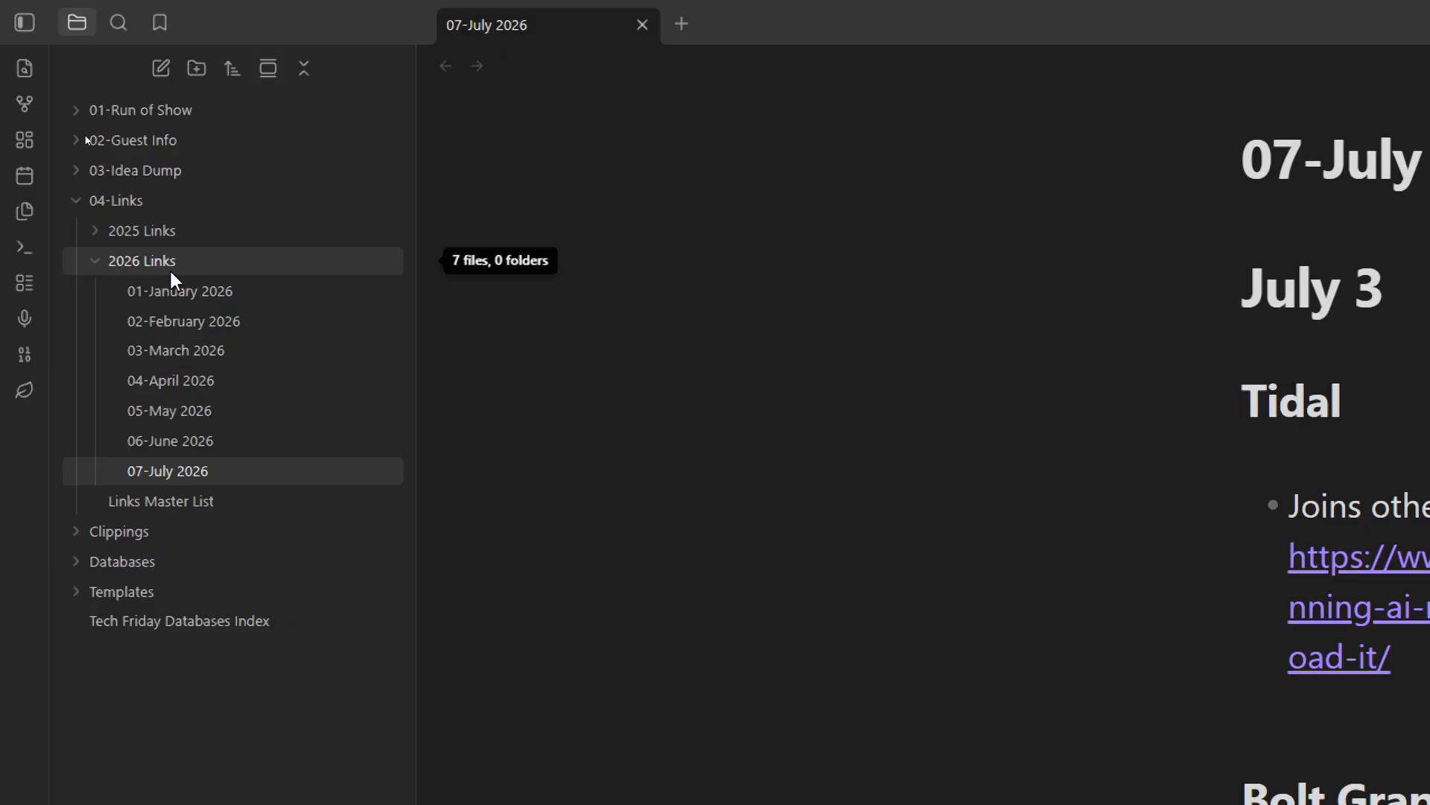
- Reveal the heading markup of July 3 and Tidal in the 07-July 2026 note to compare their levels
click(1315, 288)
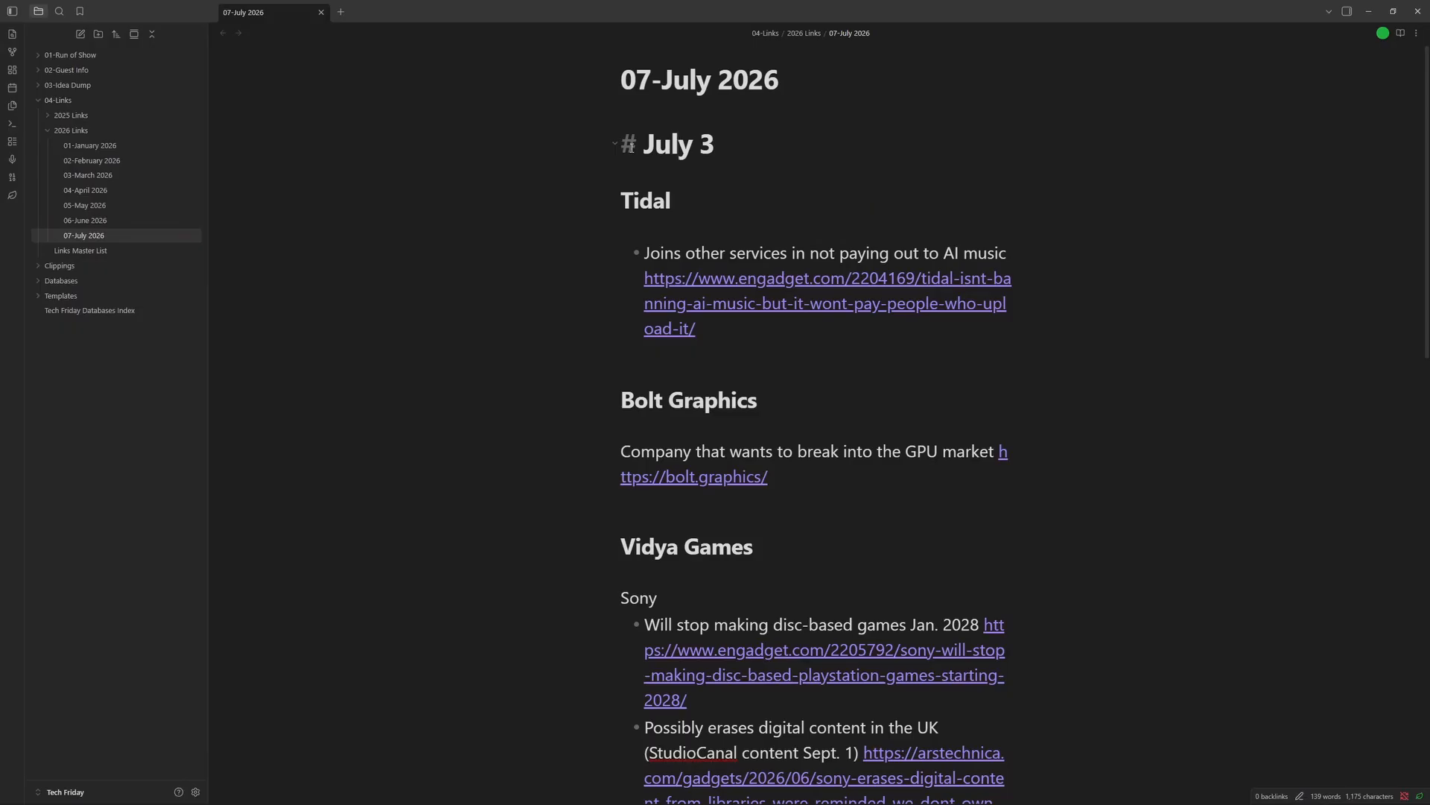
click(650, 203)
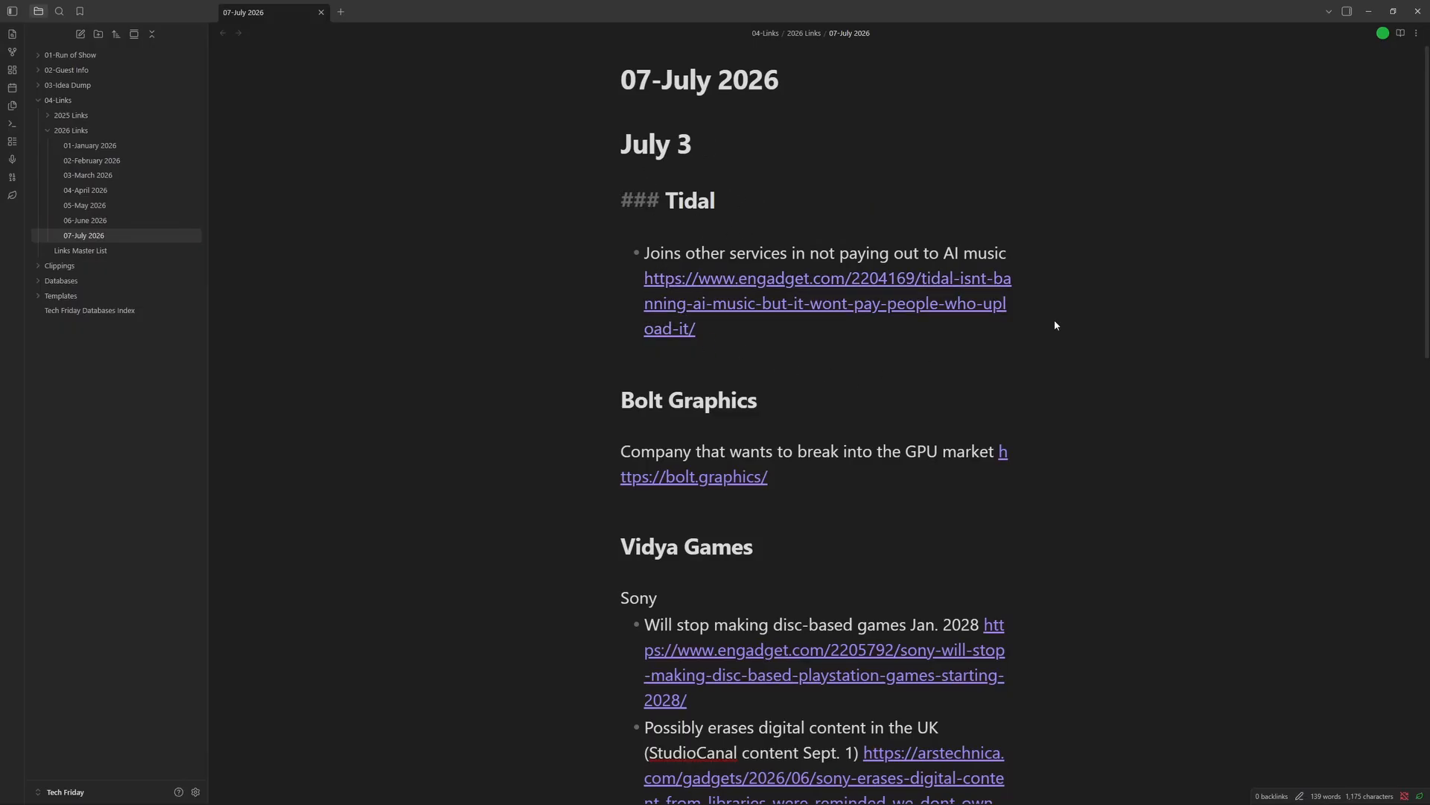
key(End)
- Show the outline of 07-July 2026 and move the Stop anthropomorphizing AI section above Tidal
click(1347, 11)
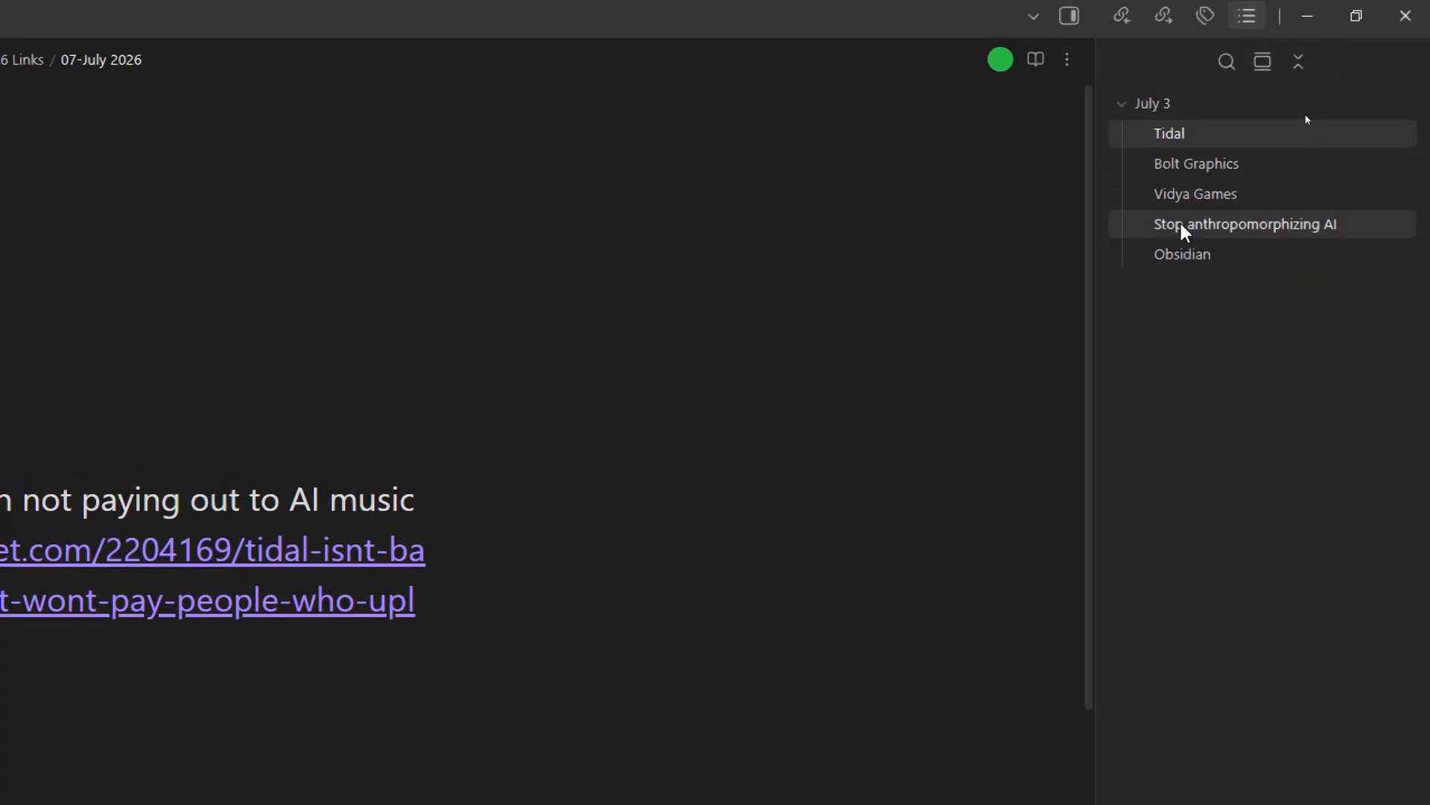
drag(1182, 226, 1169, 124)
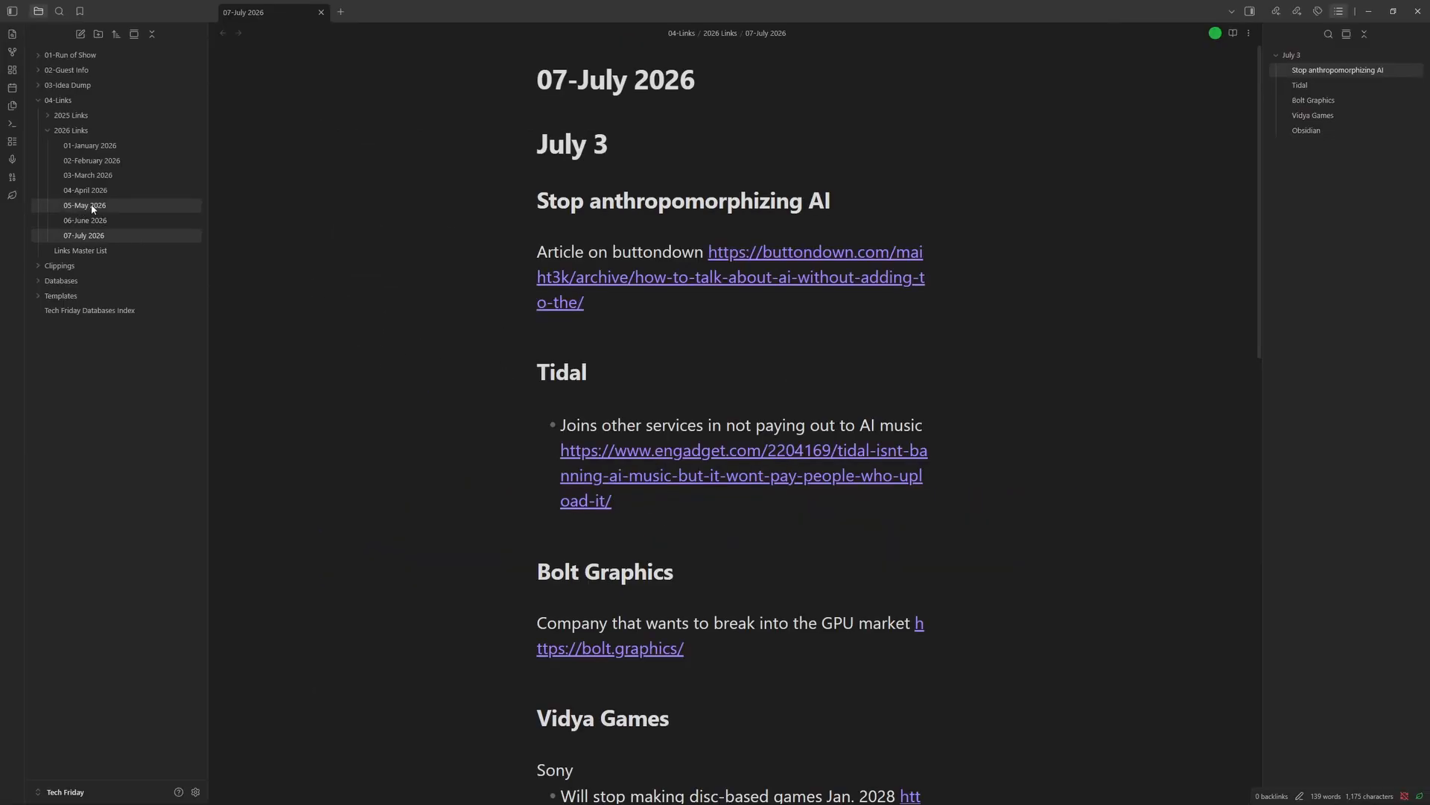
- Open the 05-May 2026 note and look through its dated sections from May 29 to May 15 and back
click(93, 209)
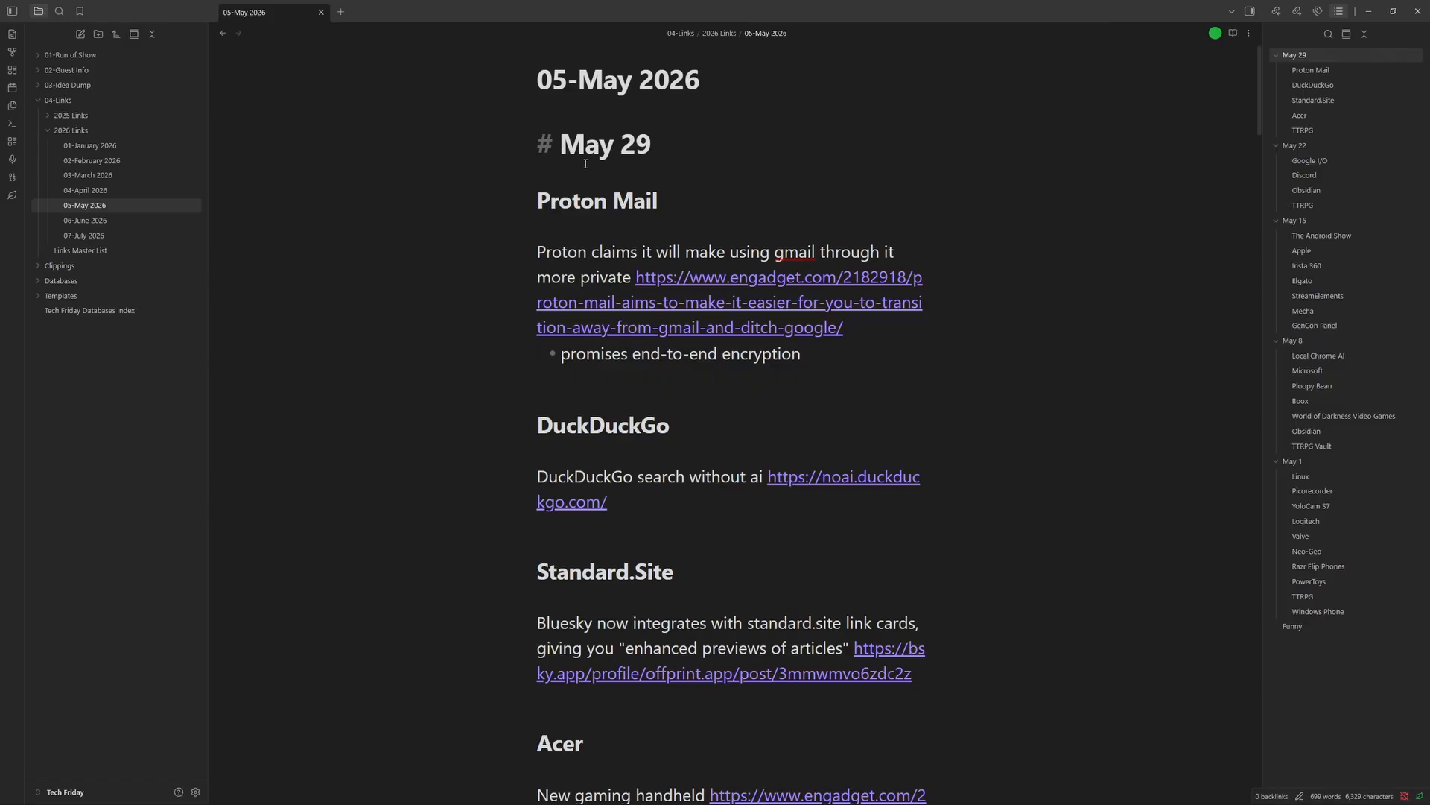
scroll(599, 209, down, 20)
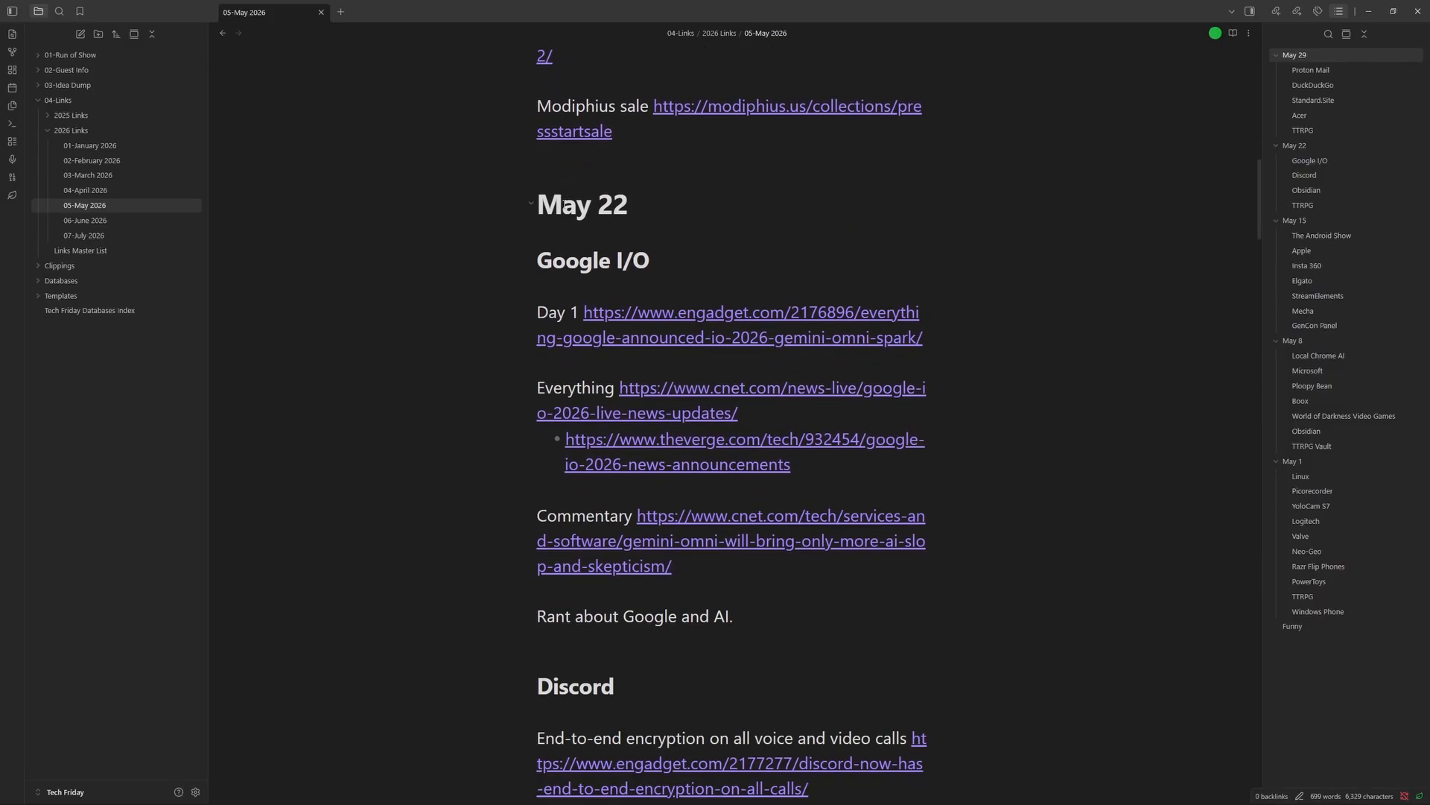
scroll(564, 206, down, 15)
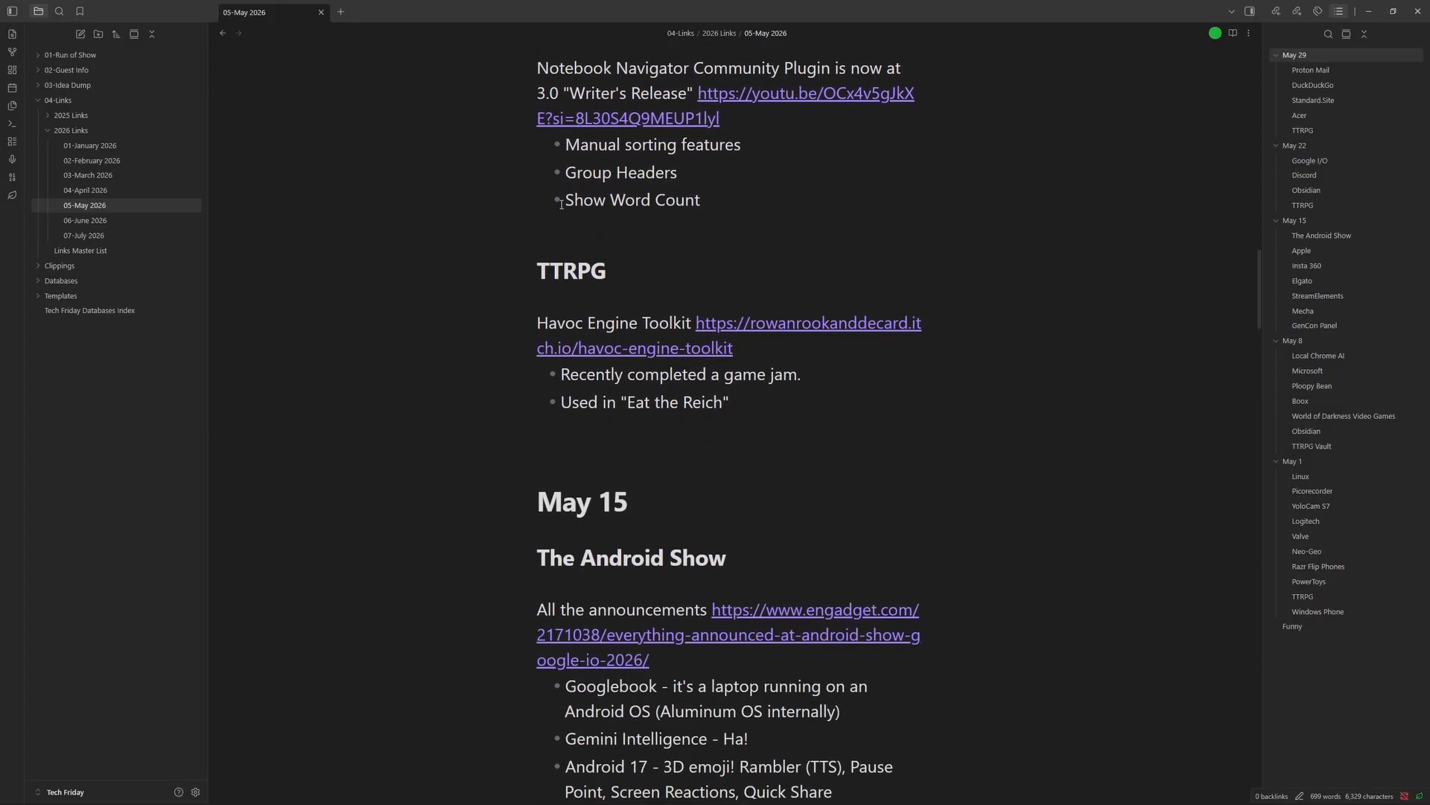
scroll(559, 203, down, 5)
scroll(506, 219, up, 15)
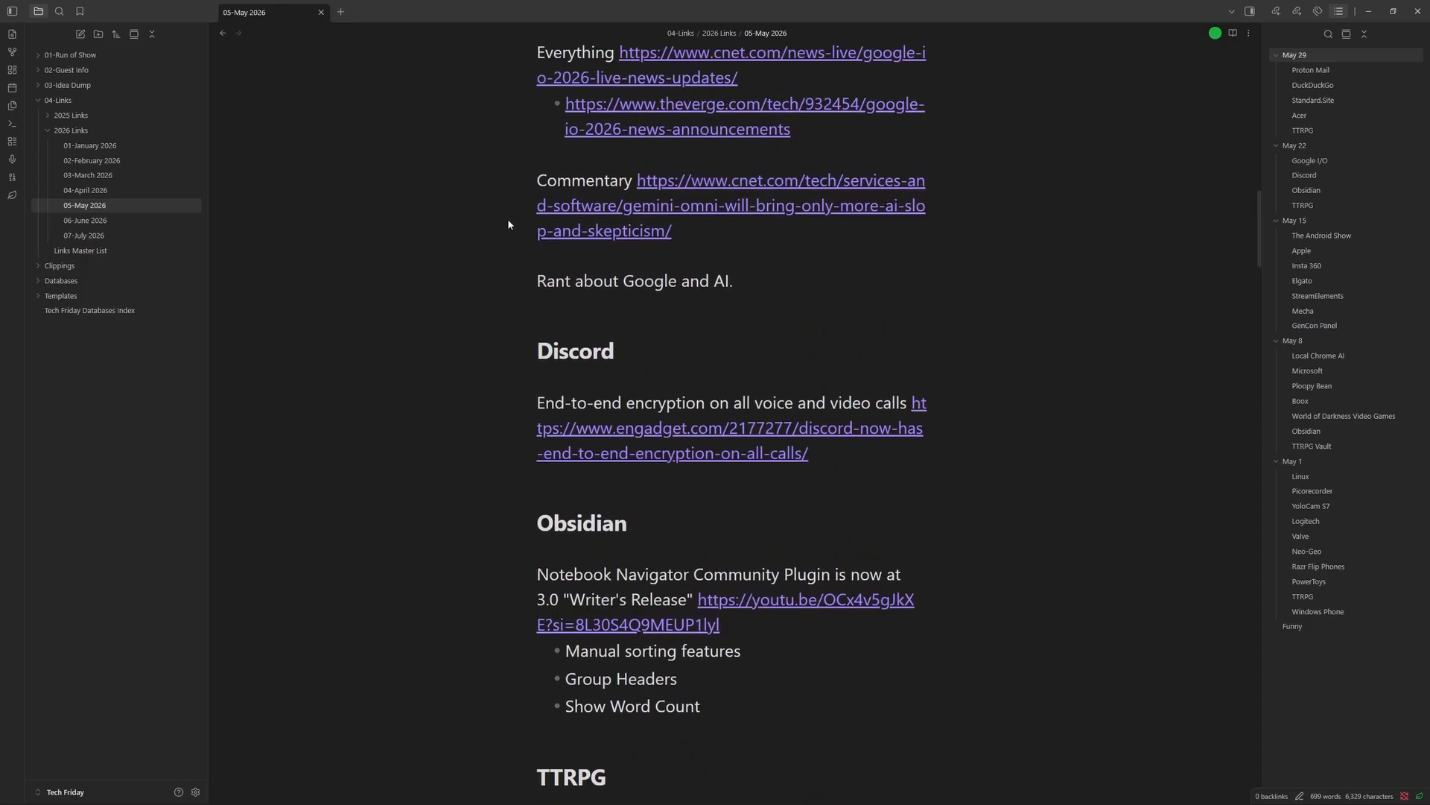
scroll(505, 225, up, 14)
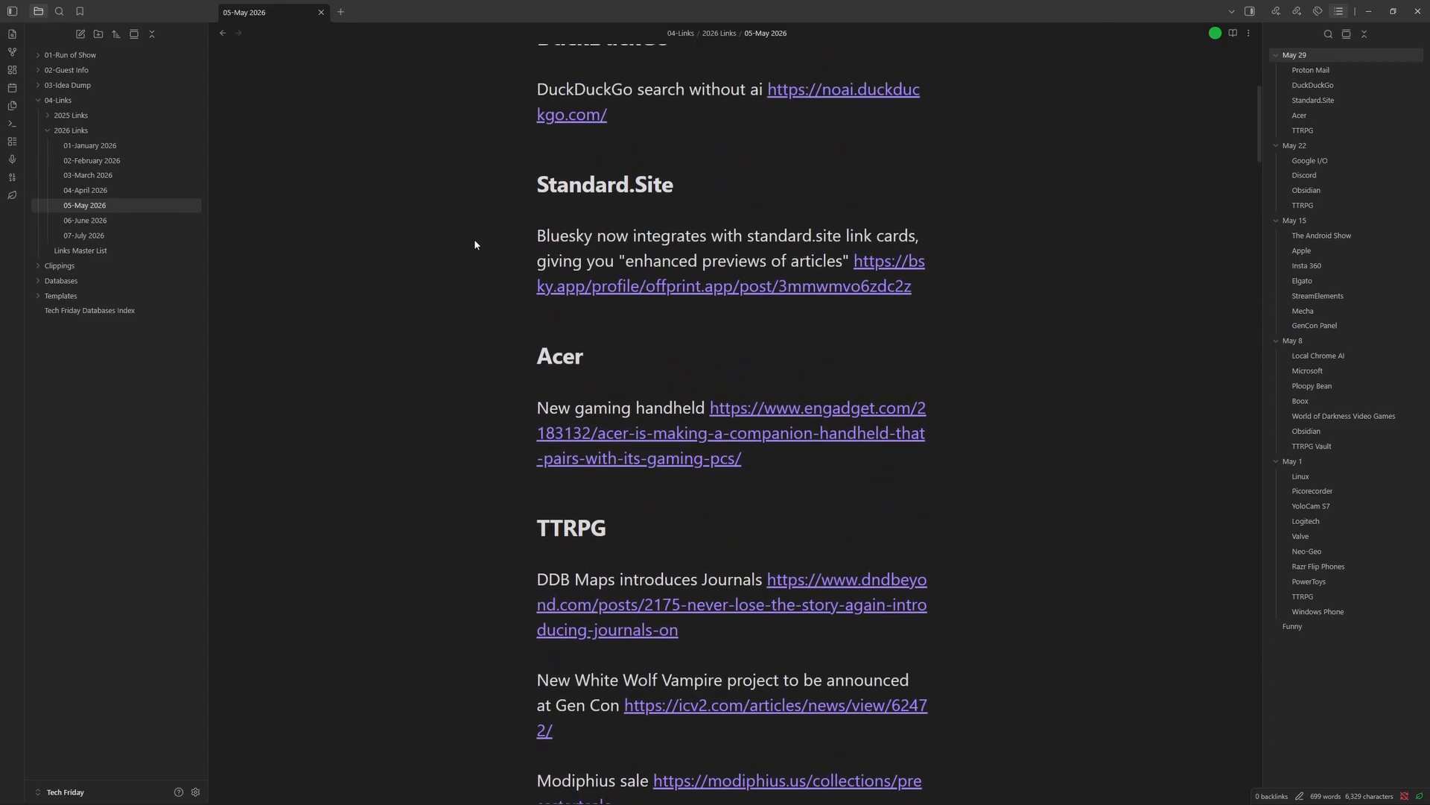
scroll(472, 246, up, 3)
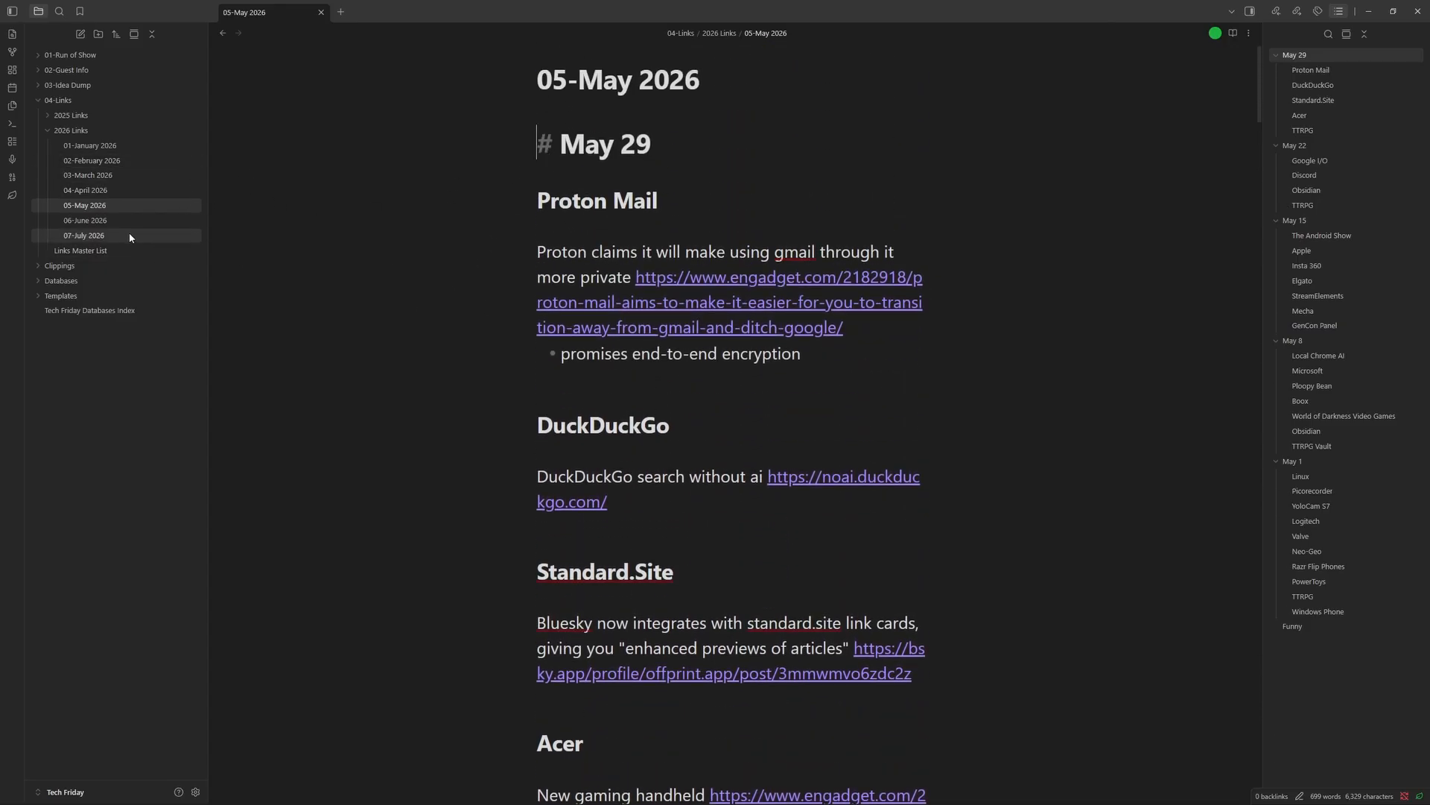
- View the monthly notes inside the 2025 Links folder, collapse it again, and reopen 07-July 2026
click(46, 116)
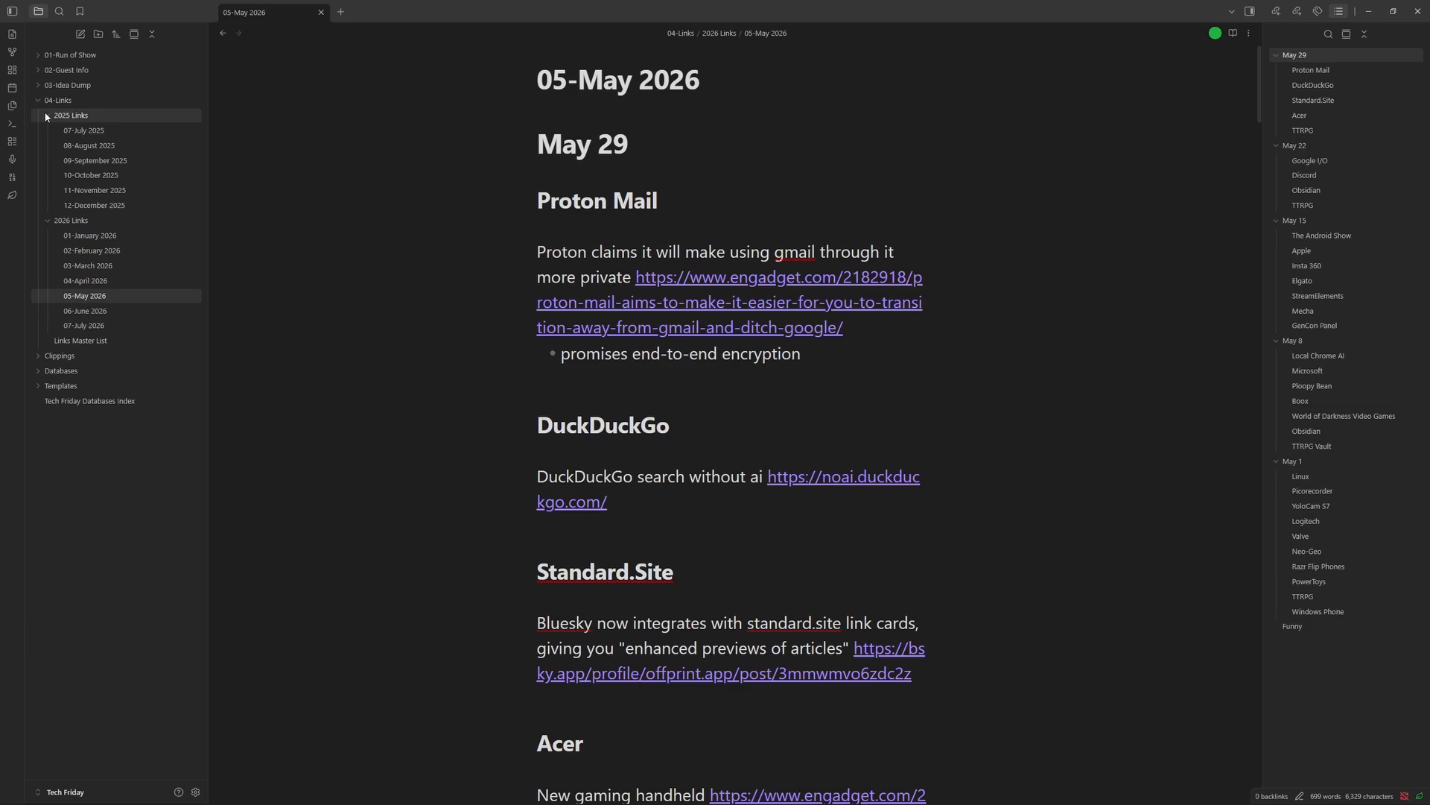
click(46, 116)
click(104, 234)
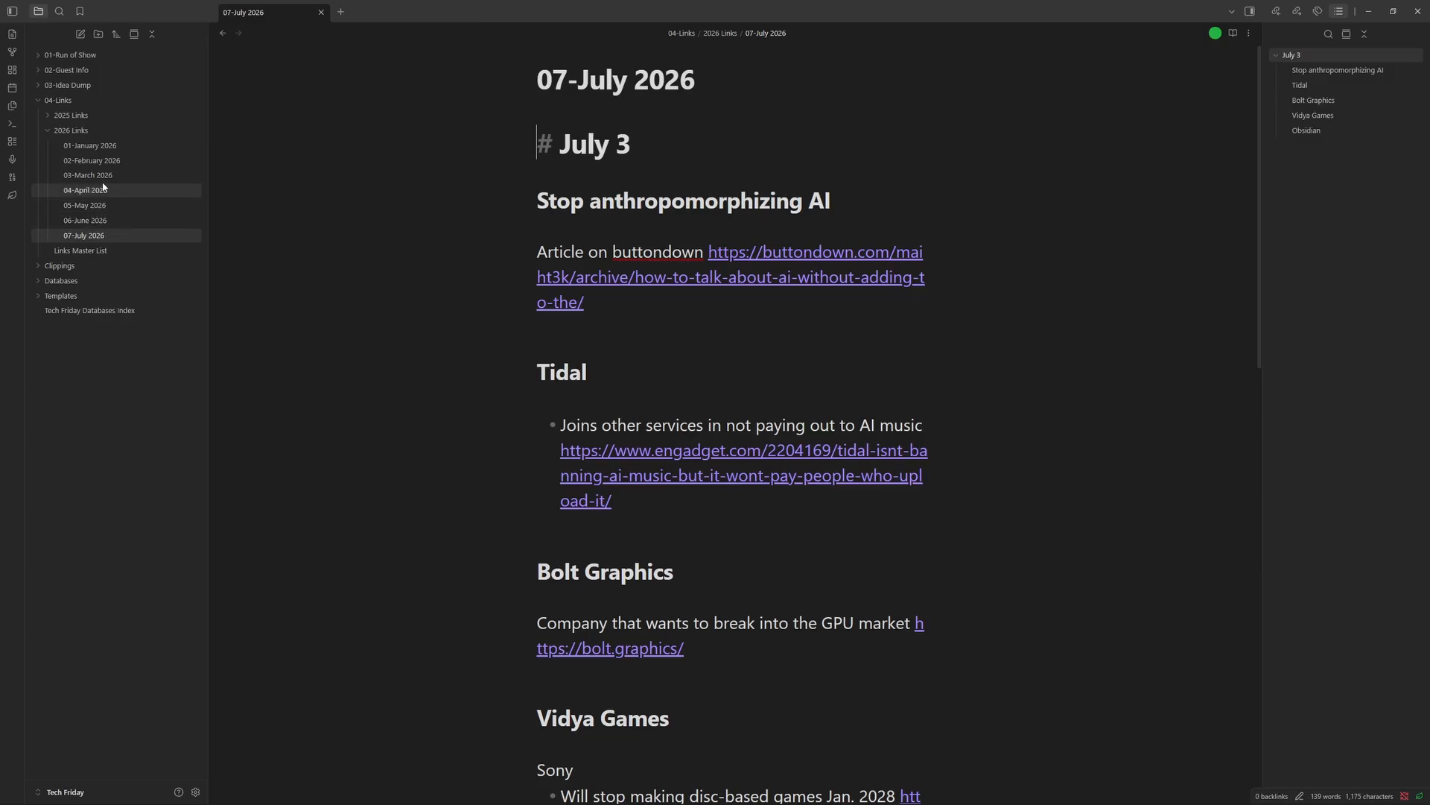